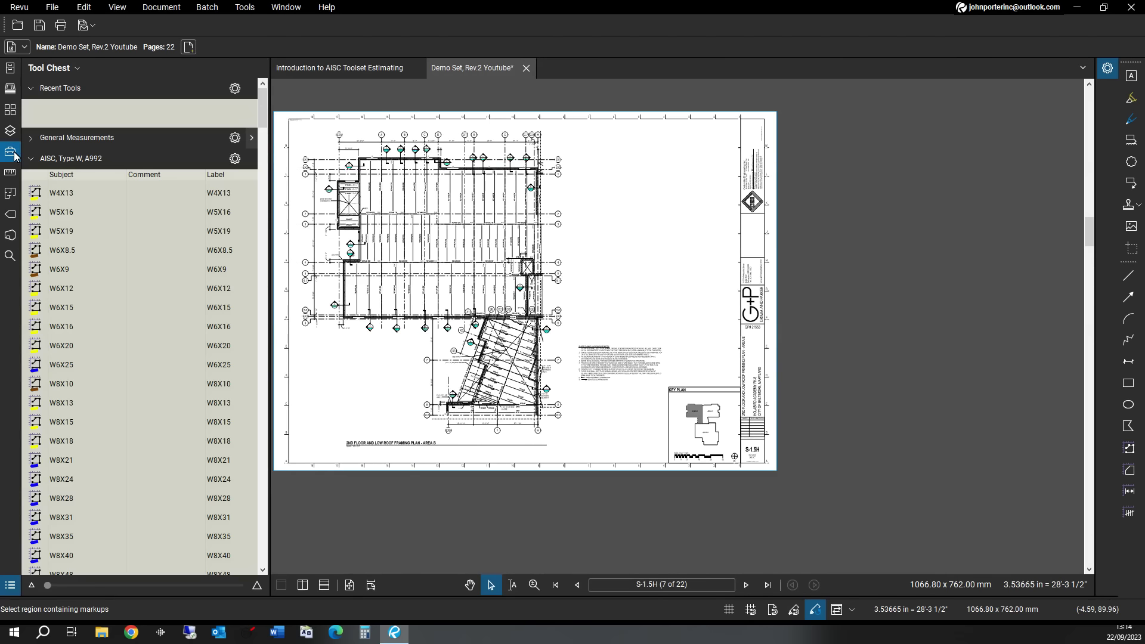
- Look through the AISC tool sets for Type W, C, MC and WT shapes
click(31, 160)
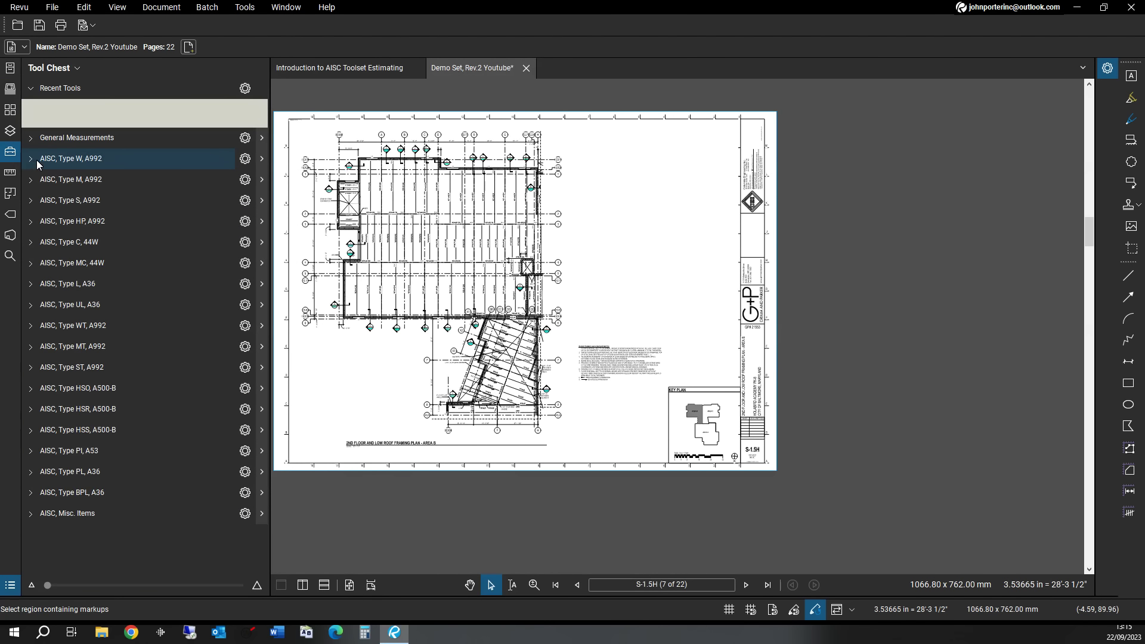
click(69, 161)
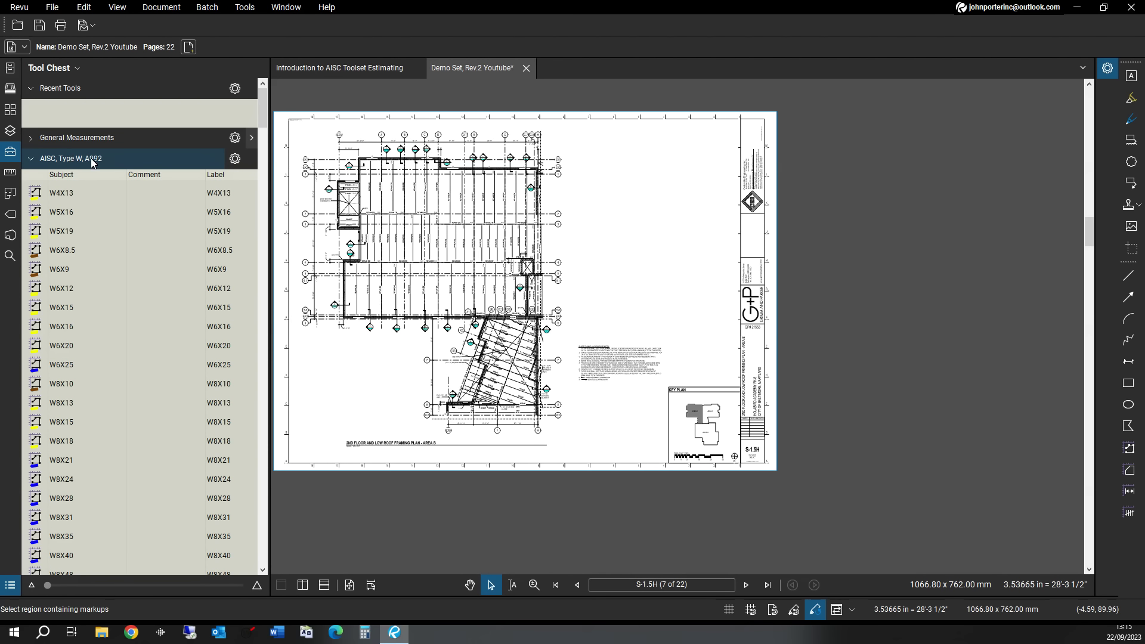
click(92, 161)
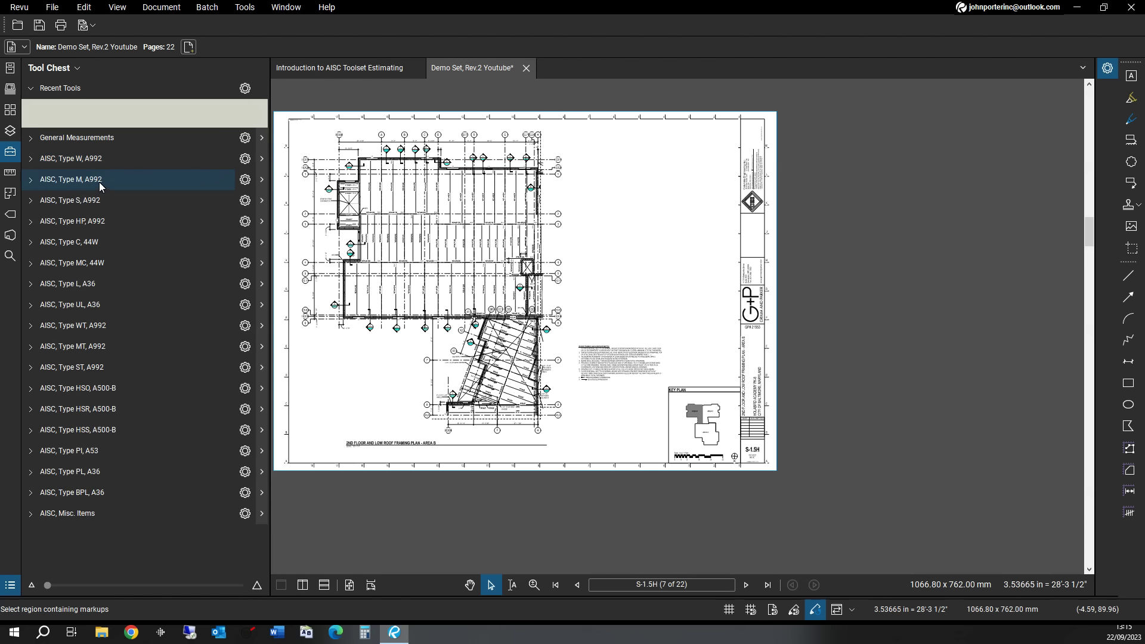
click(94, 246)
click(93, 246)
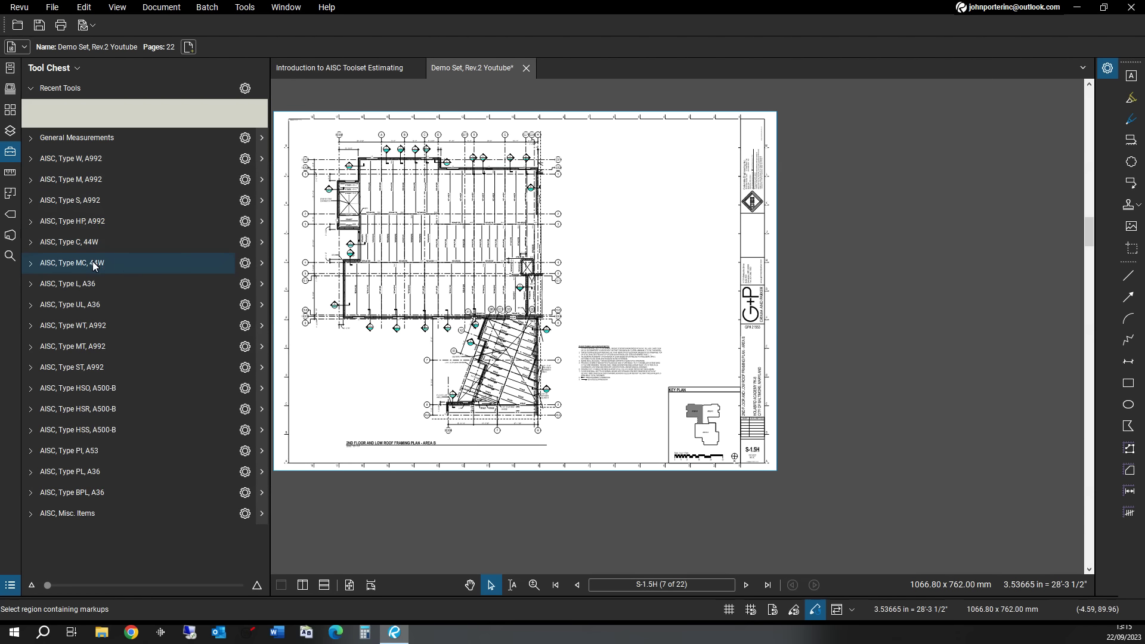
click(94, 265)
click(94, 265)
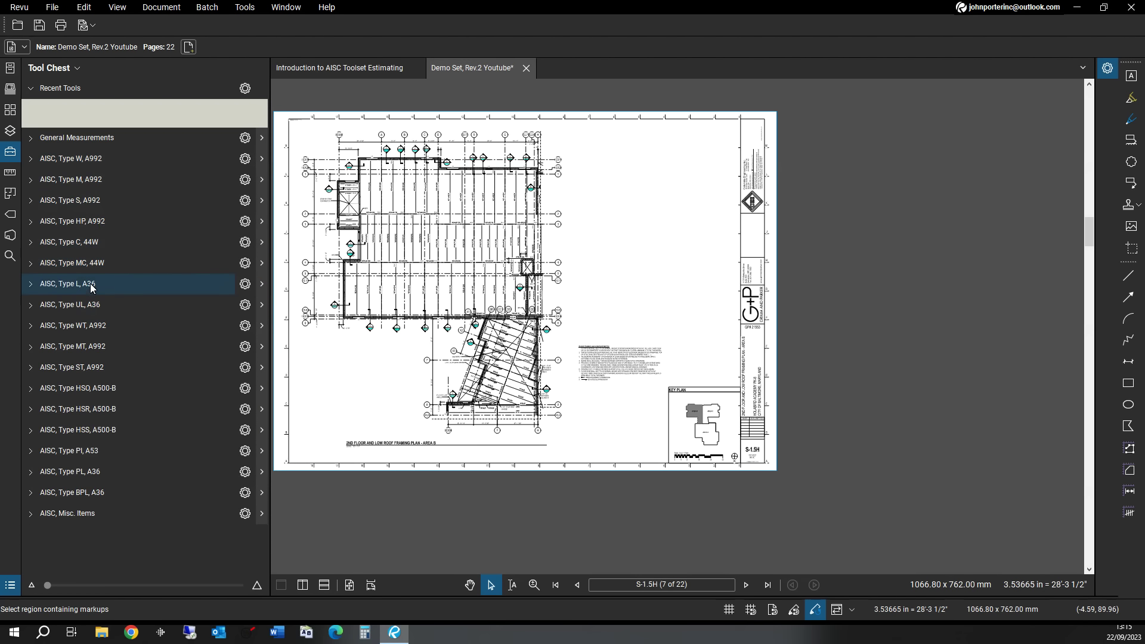
click(88, 328)
click(88, 327)
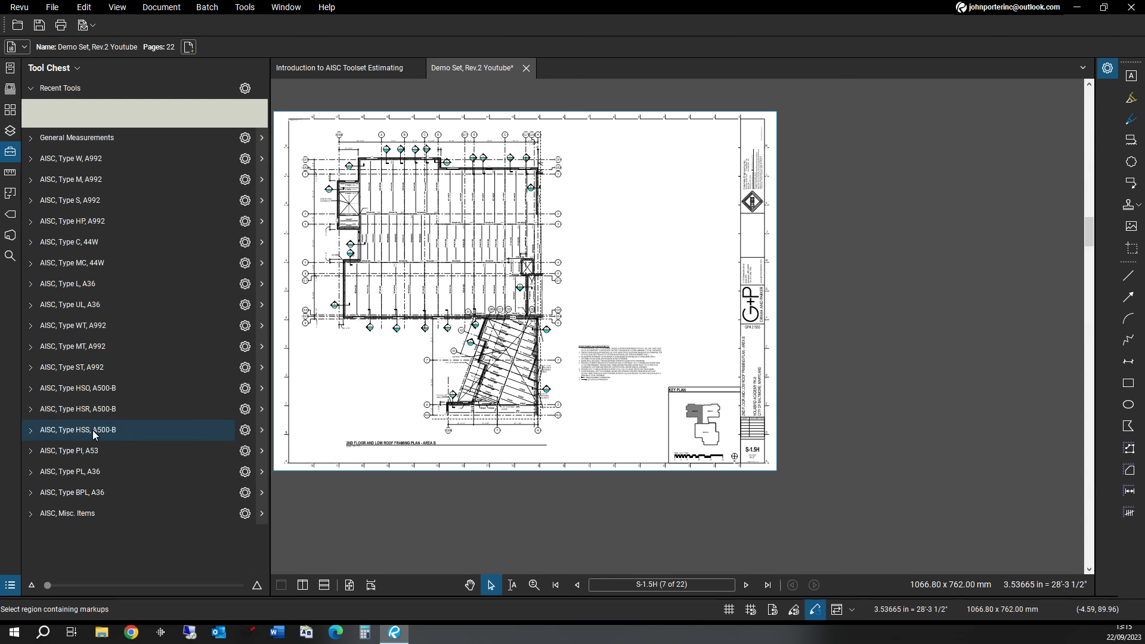
- Examine the hollow section sizes in the AISC Type HSO, HSR and HSS A500-B tool sets
click(99, 393)
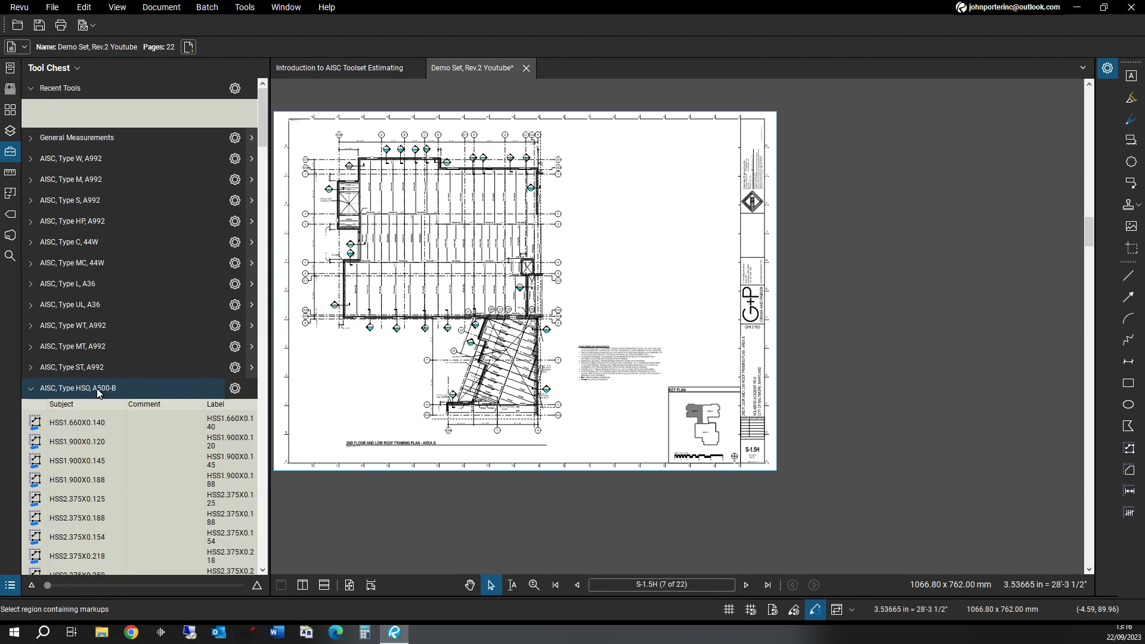
scroll(102, 442, down, 5)
scroll(100, 429, up, 5)
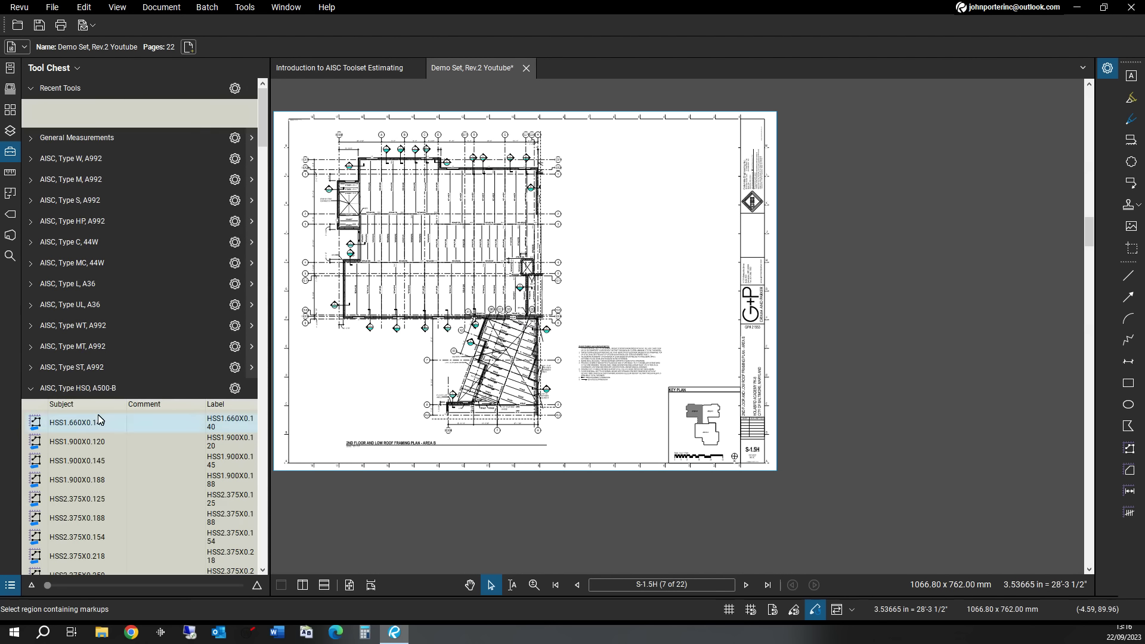
click(108, 389)
click(99, 410)
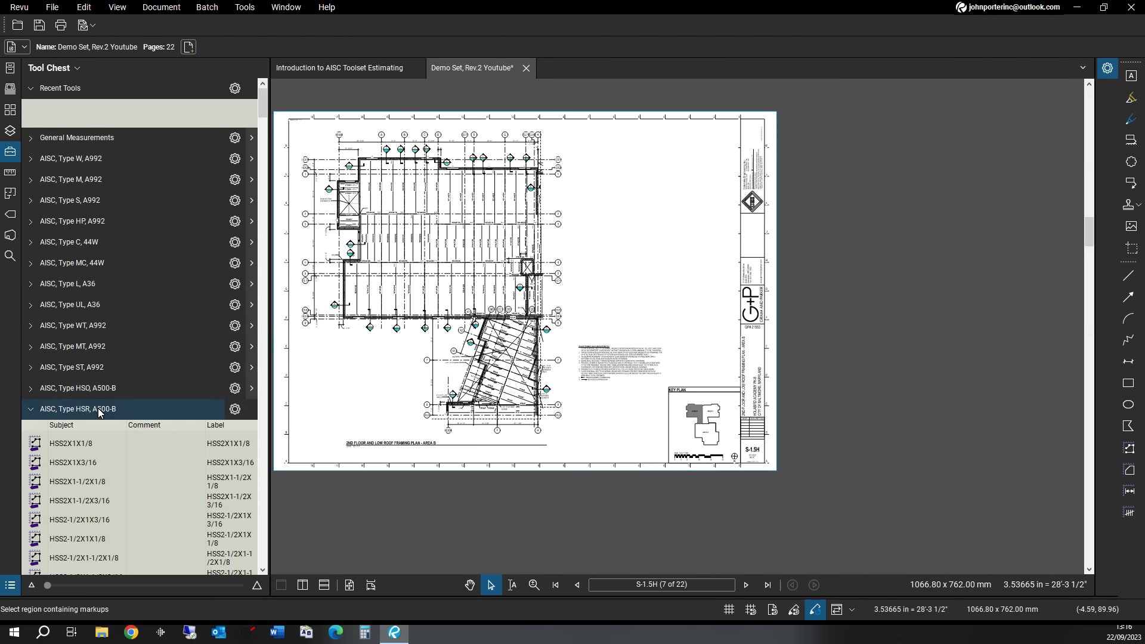
scroll(99, 417, down, 5)
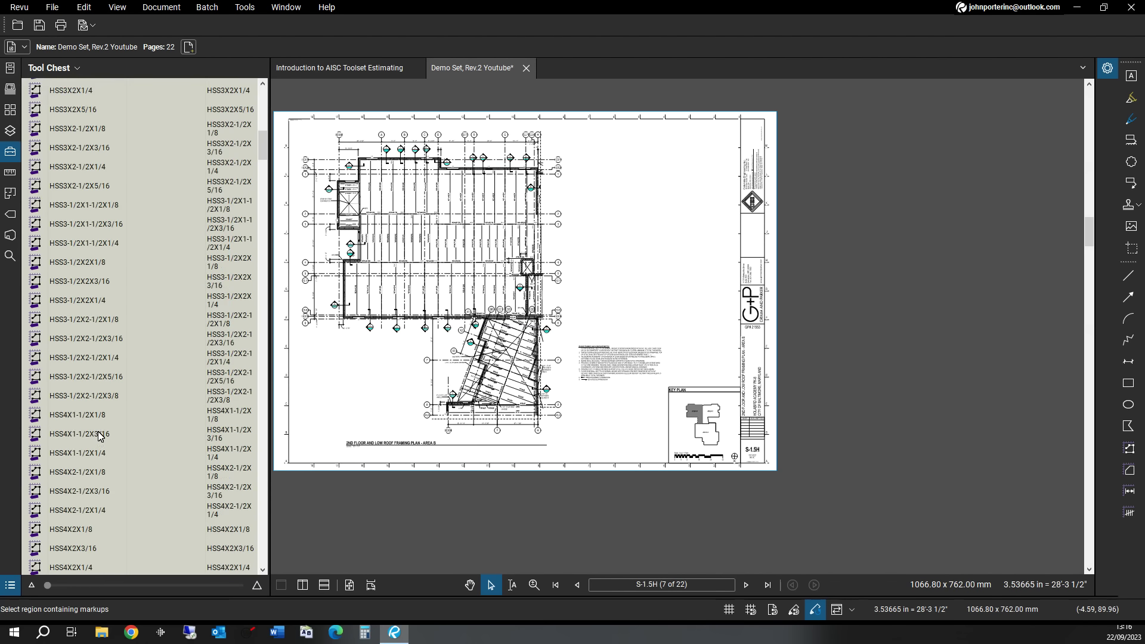
scroll(99, 433, up, 5)
click(98, 410)
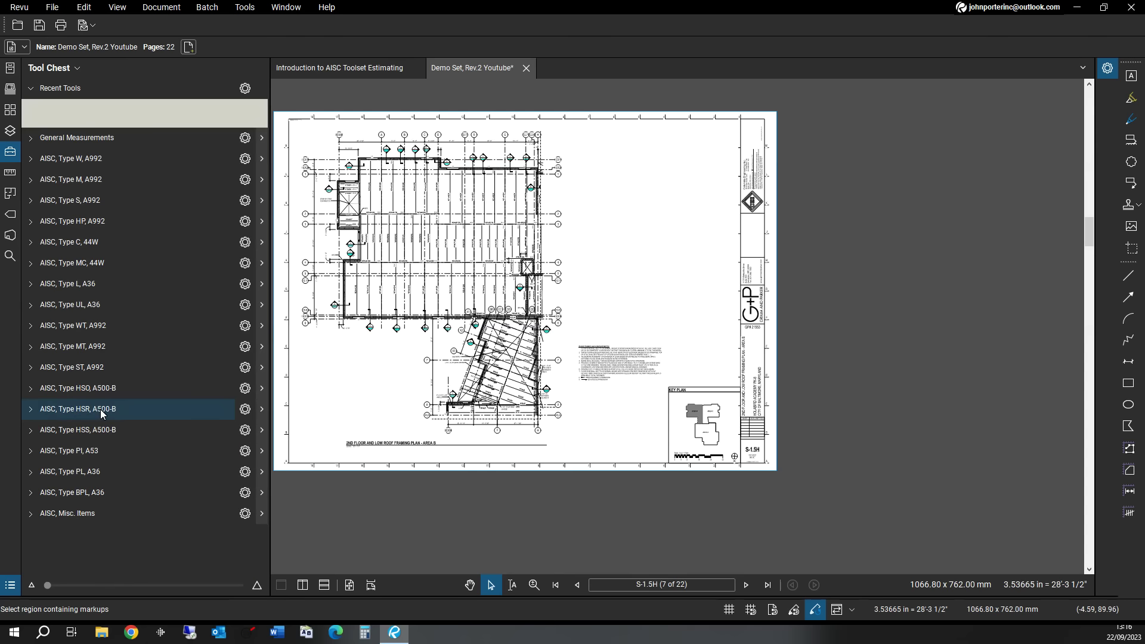
click(97, 430)
scroll(97, 432, down, 7)
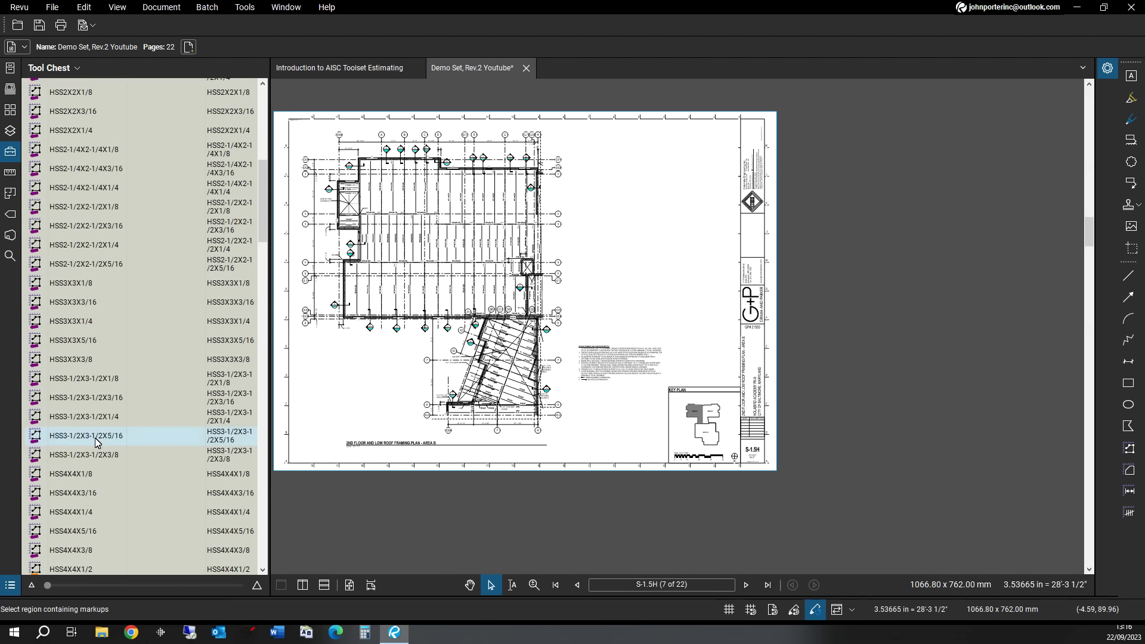
scroll(97, 441, up, 7)
click(95, 430)
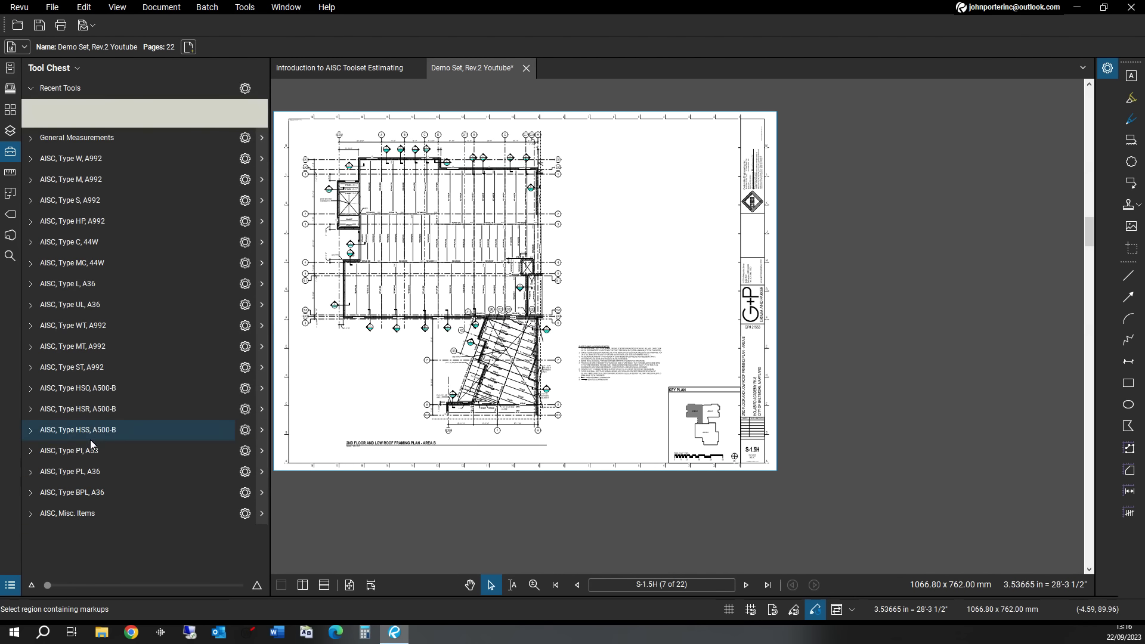
- Examine the pipe, plate, bent plate and miscellaneous tools in the AISC Type PI, PL, BPL and Misc. Items sets
click(93, 452)
click(93, 452)
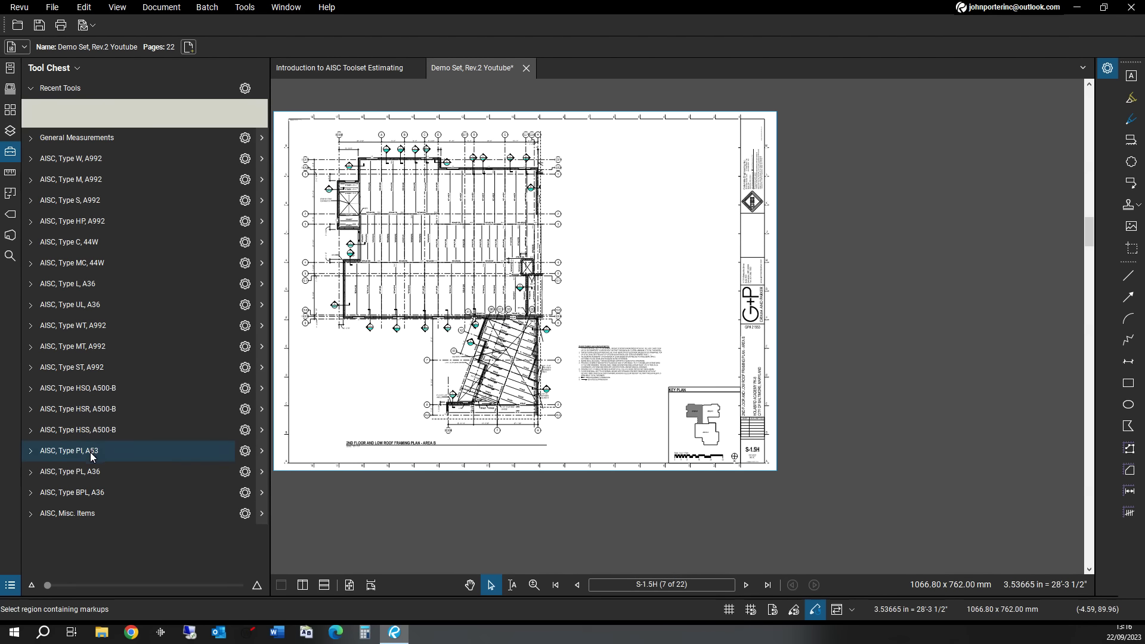
click(94, 473)
scroll(93, 473, down, 5)
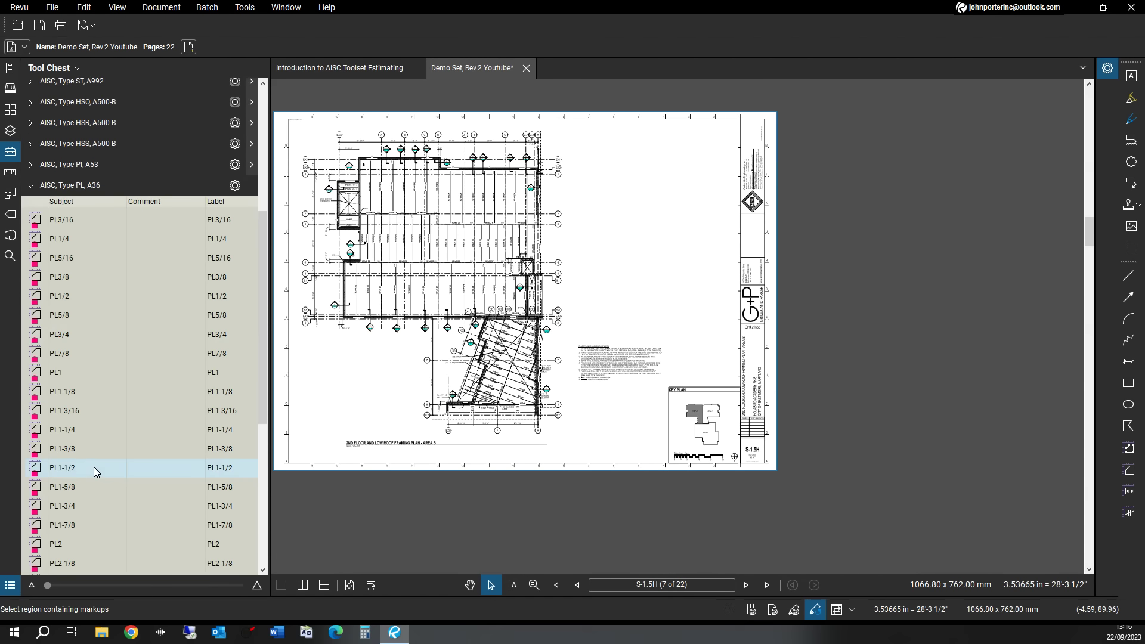
scroll(94, 465, up, 5)
click(91, 472)
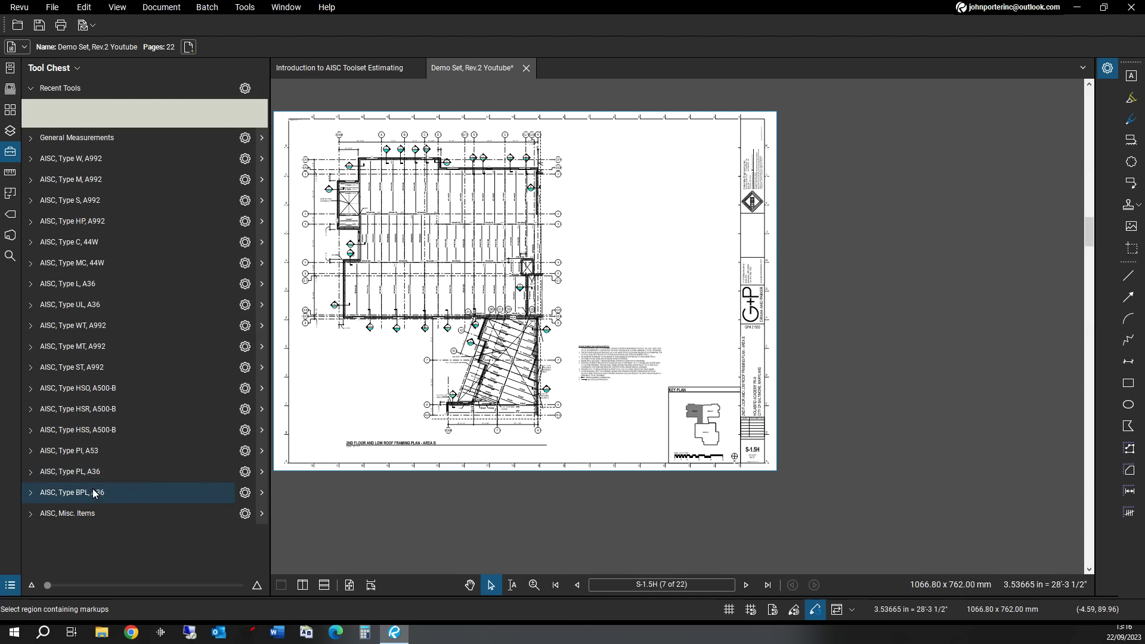
click(95, 493)
scroll(98, 490, down, 5)
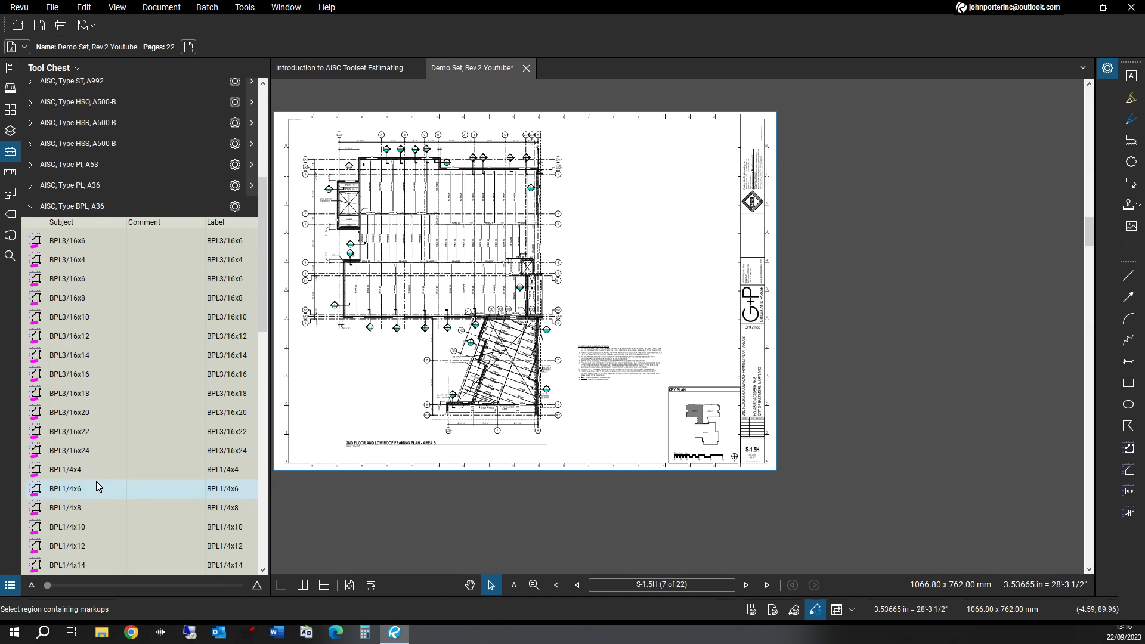
scroll(98, 486, up, 5)
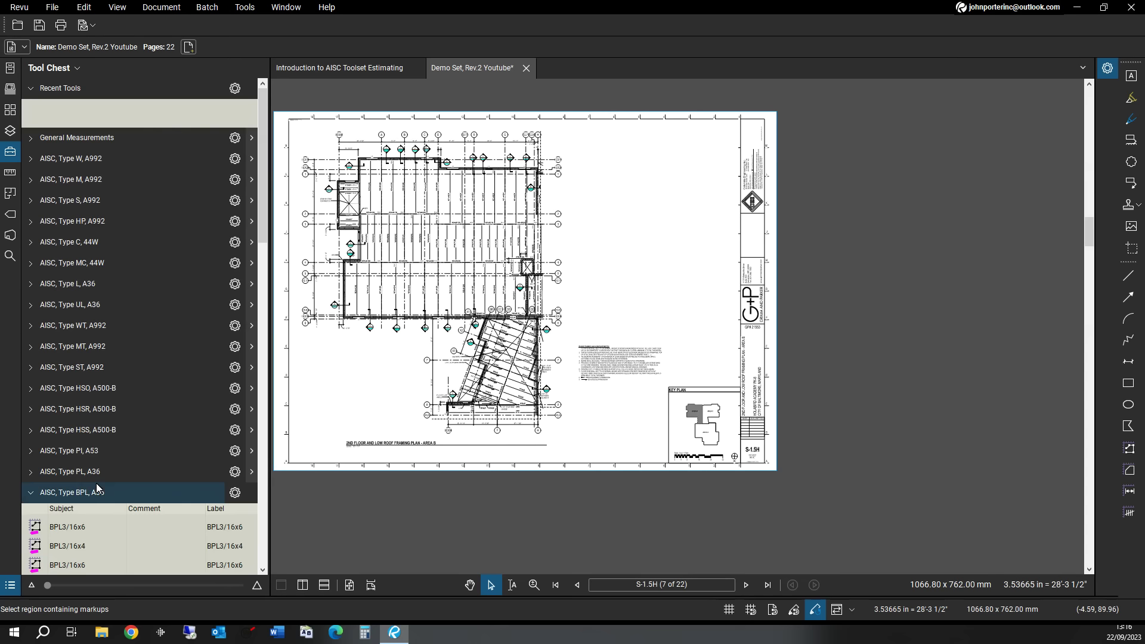
click(96, 488)
click(94, 512)
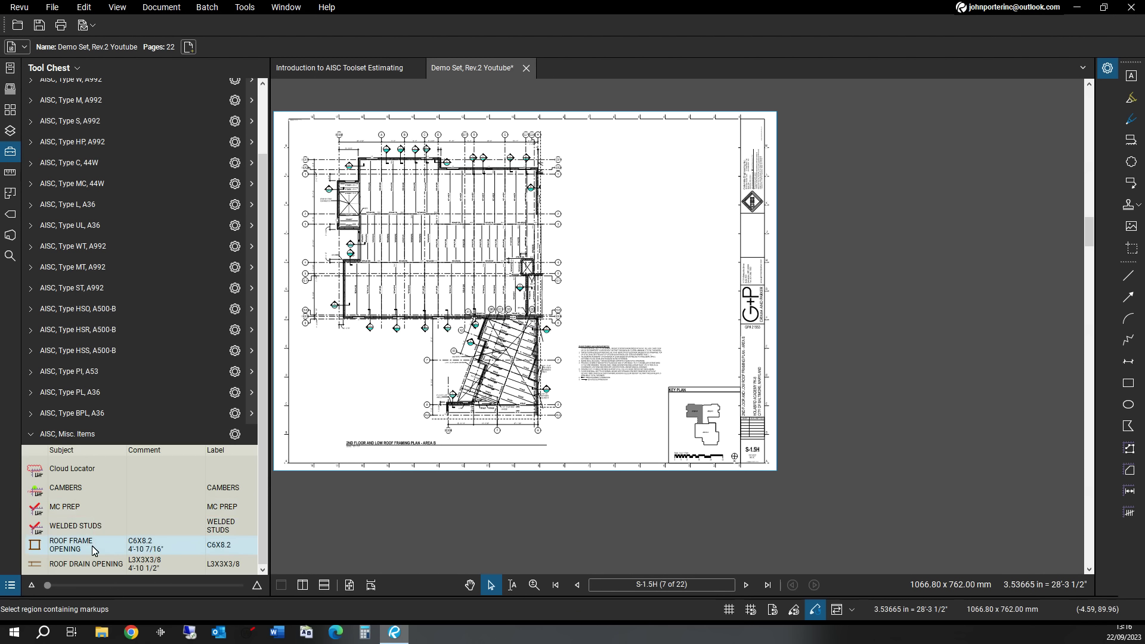
click(85, 440)
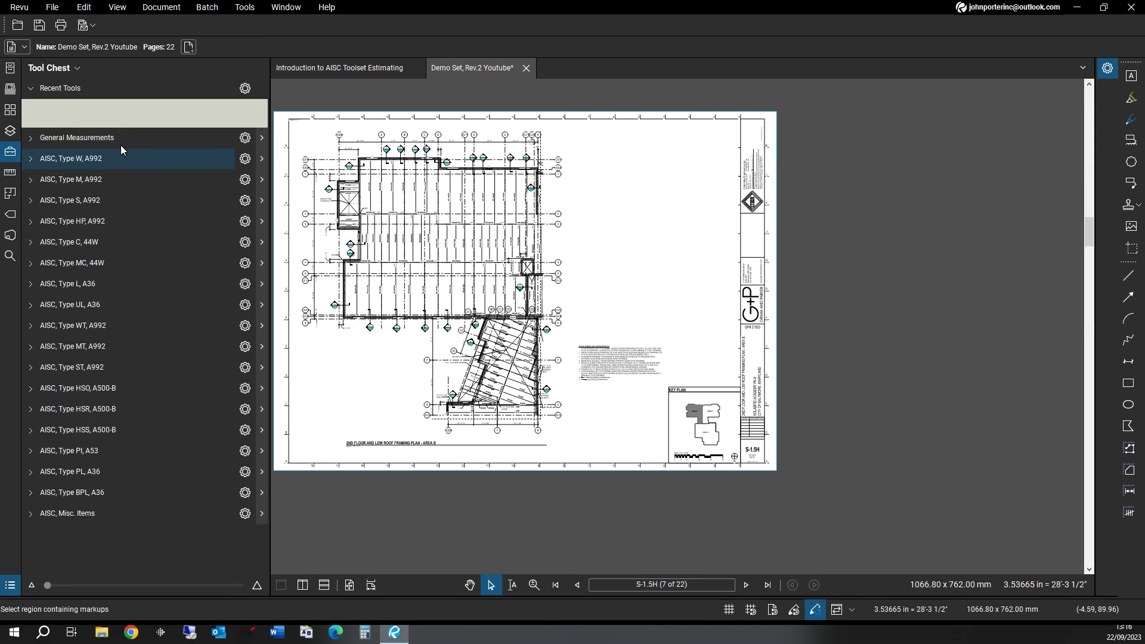
- Review the beam sizes and their colour coding in the AISC, Type W, A992 tool set
click(101, 162)
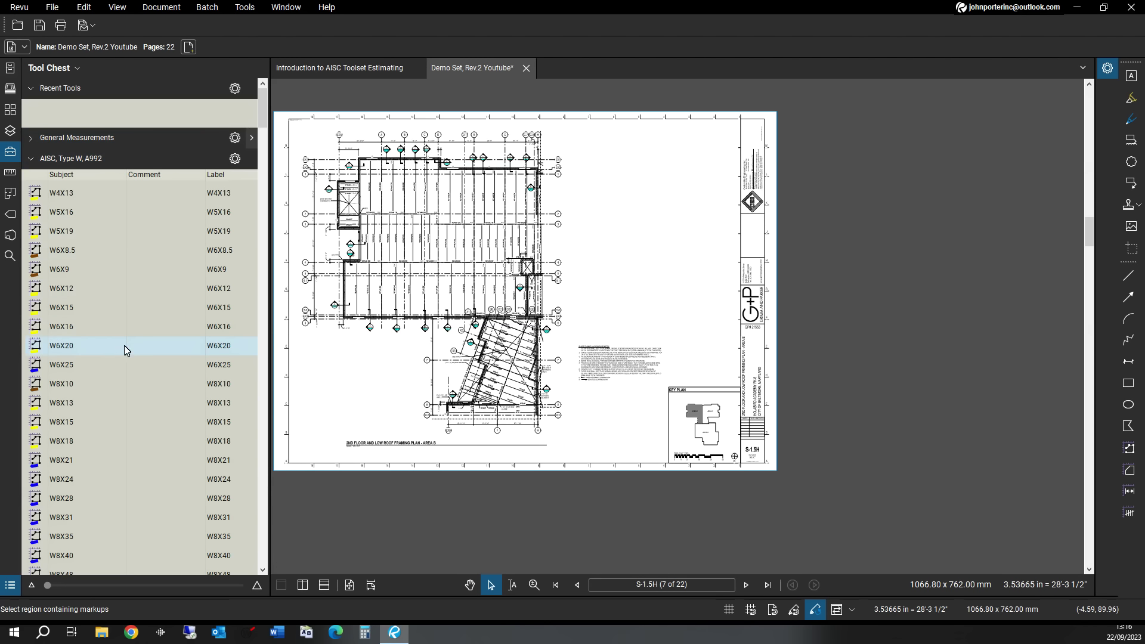
scroll(125, 349, down, 8)
scroll(132, 351, down, 10)
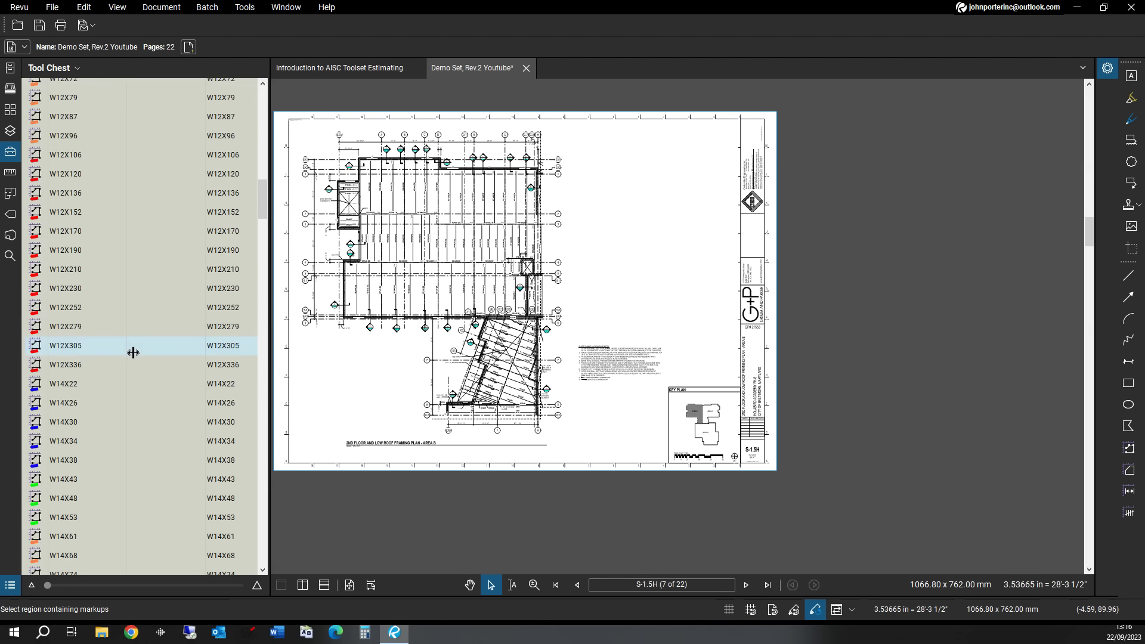
scroll(132, 352, up, 3)
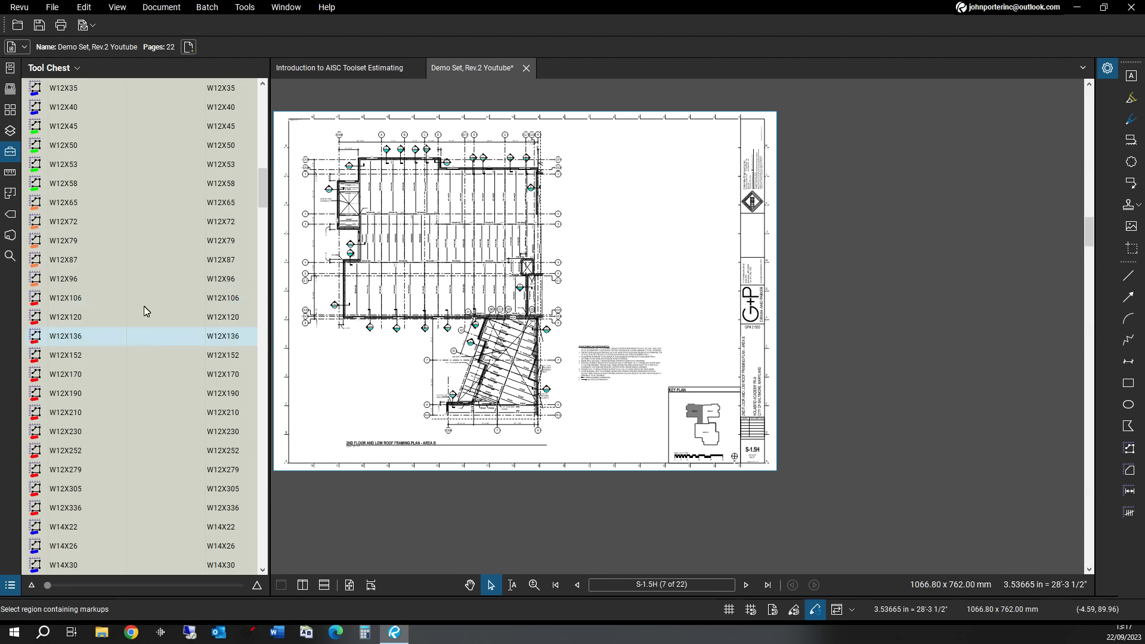
scroll(131, 385, up, 8)
scroll(135, 377, up, 10)
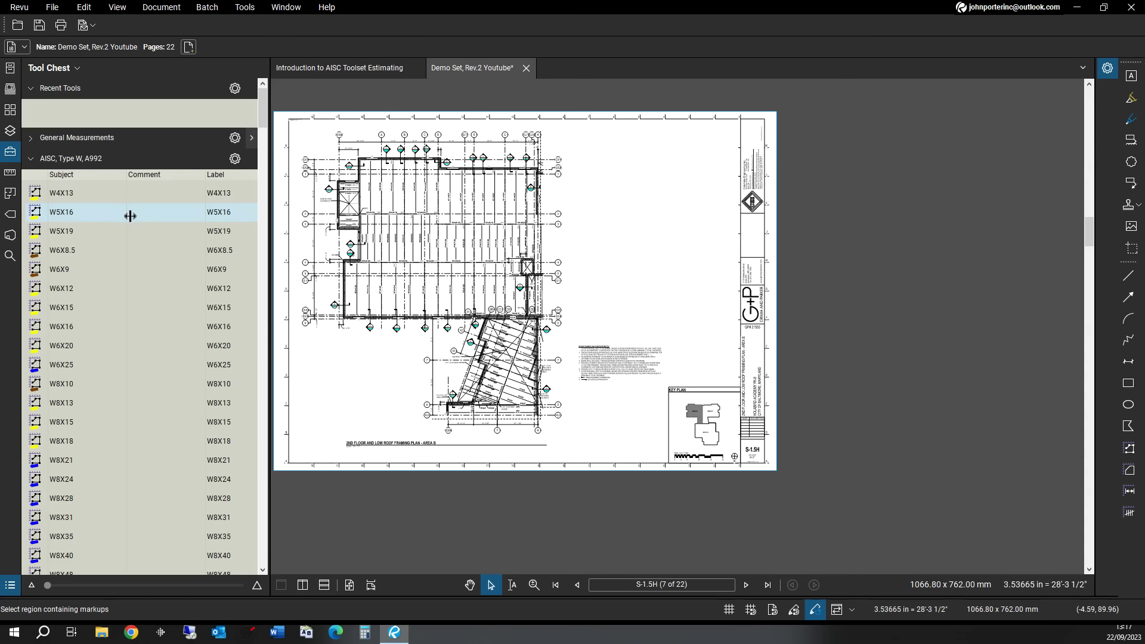
click(86, 160)
click(76, 159)
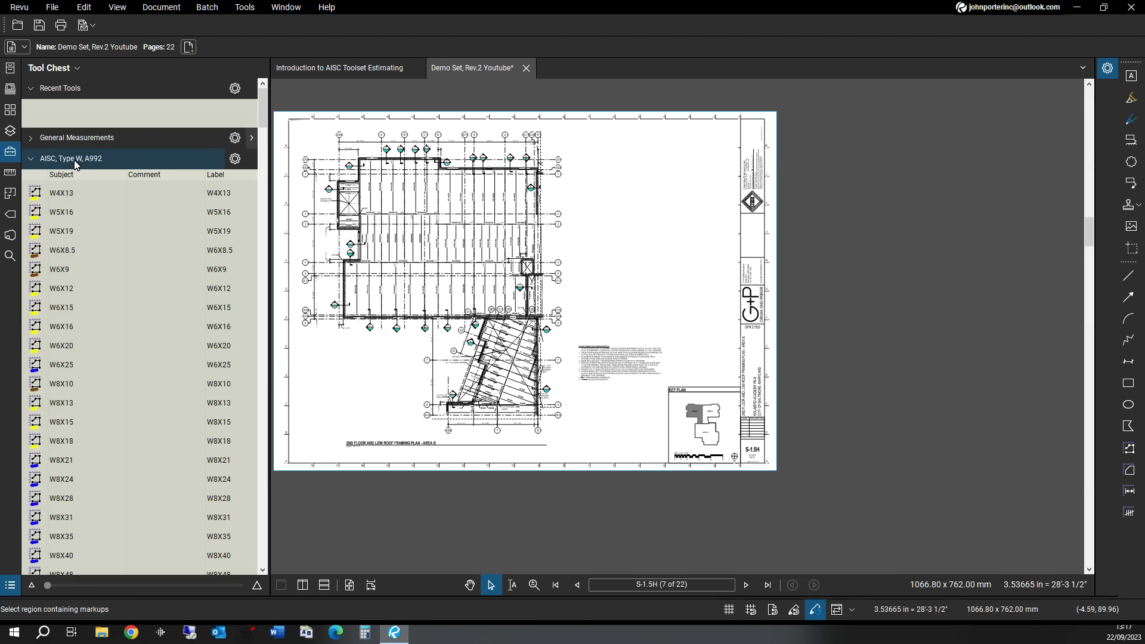
- Inspect the beam size labels on the S-1.5H framing plan, especially in the bays between grids 4 and 6
scroll(442, 300, up, 8)
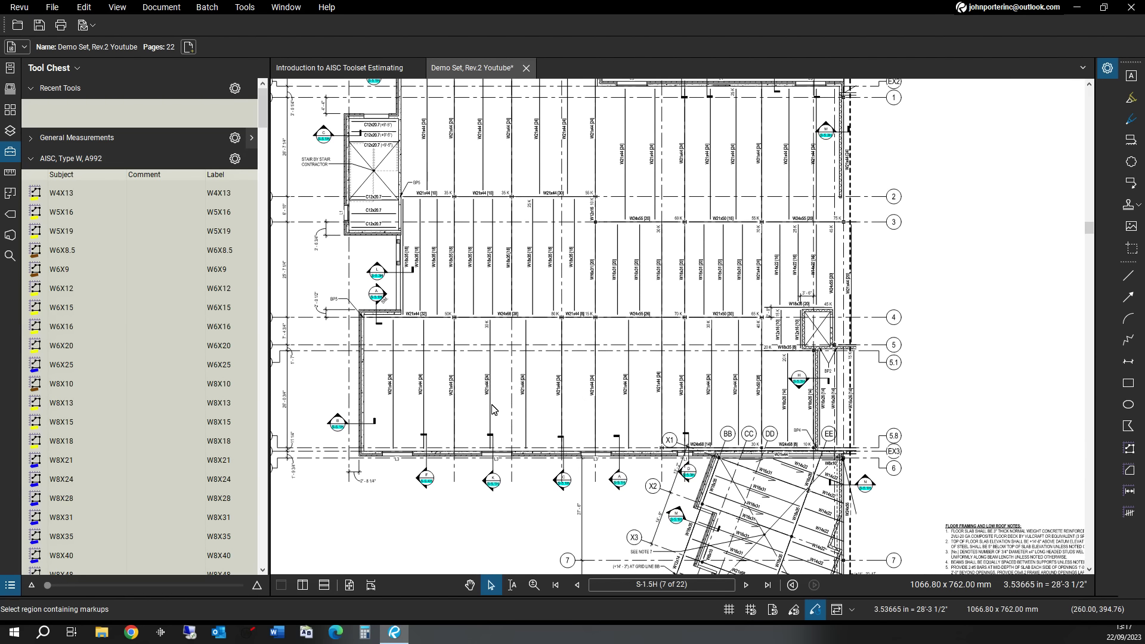
scroll(496, 411, down, 1)
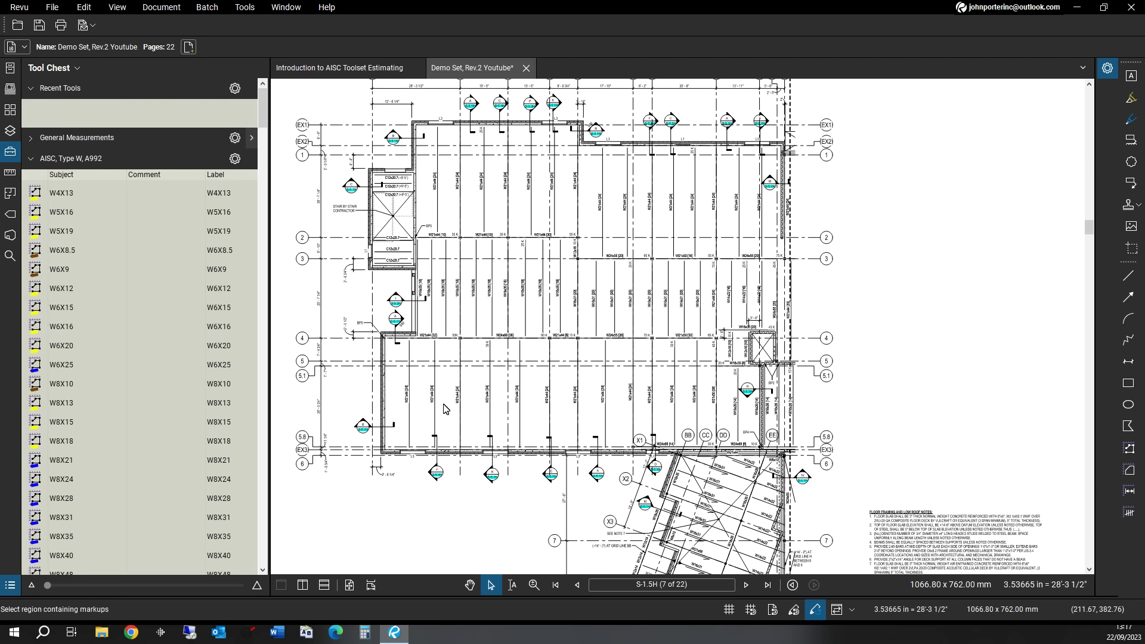
scroll(446, 404, up, 5)
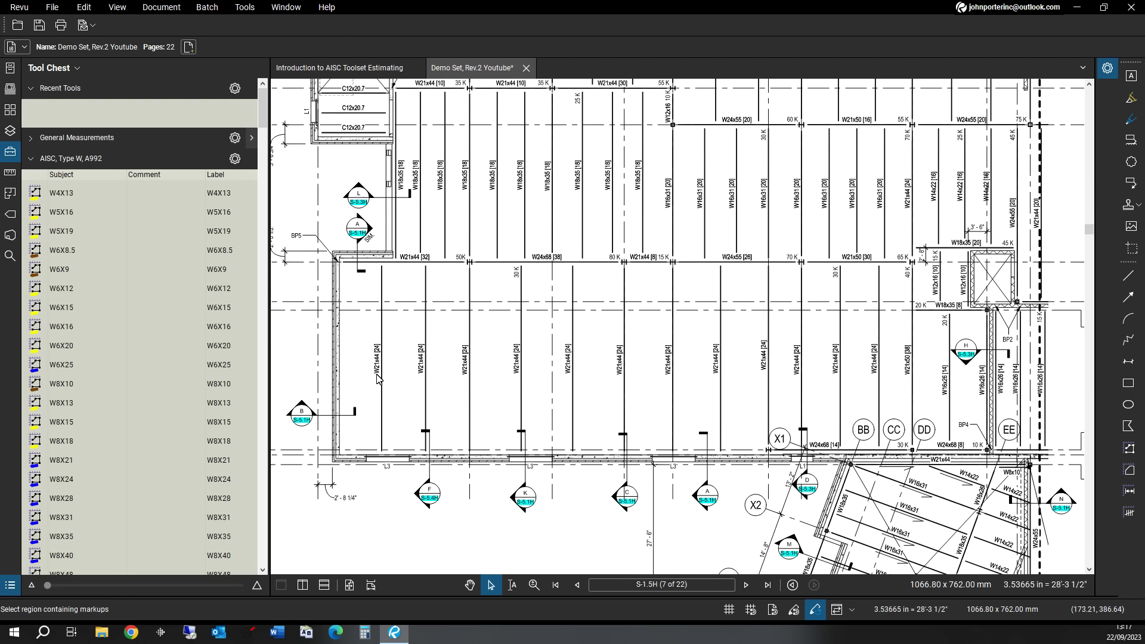
scroll(437, 379, down, 3)
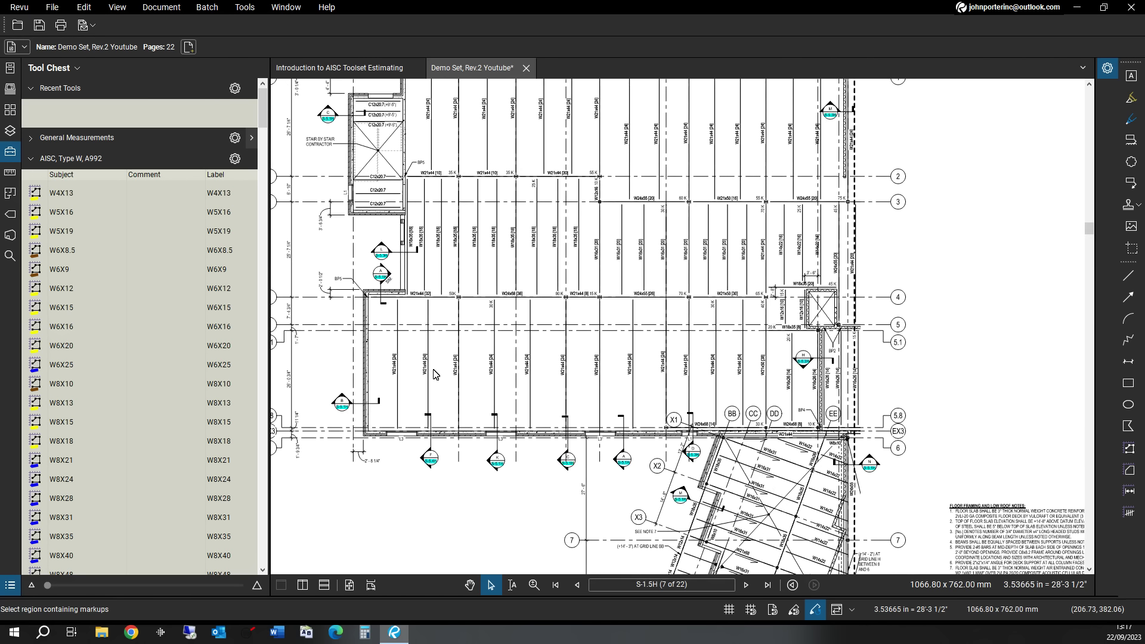
scroll(475, 416, up, 1)
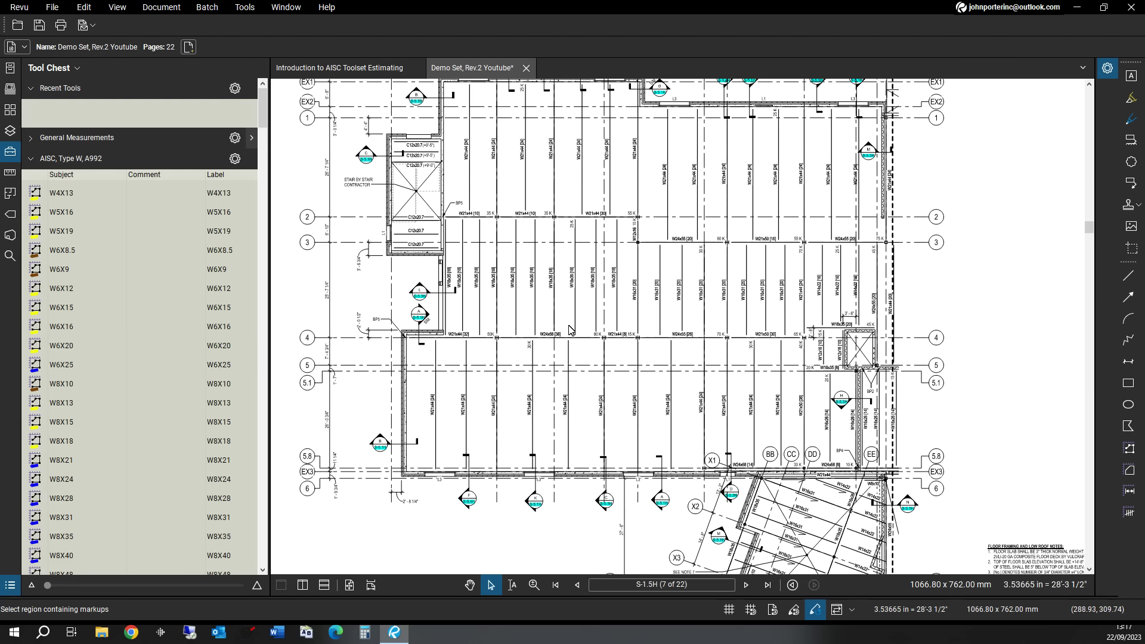
scroll(517, 424, up, 1)
scroll(517, 424, up, 1)
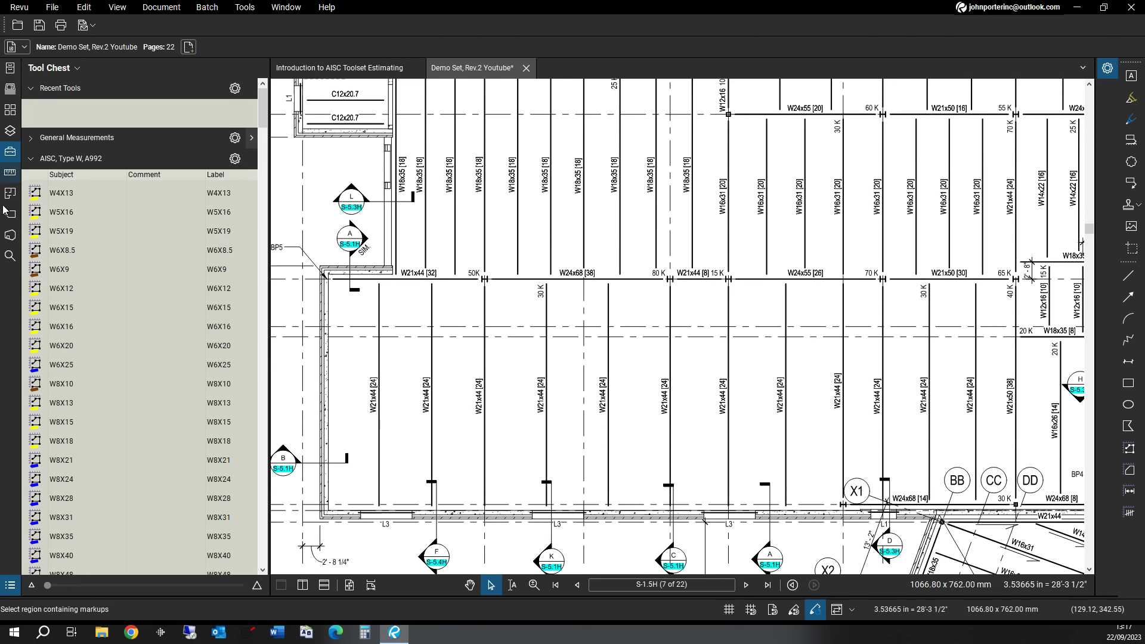
- Search the current page, S-1.5H, for the beam size W21x44
click(5, 261)
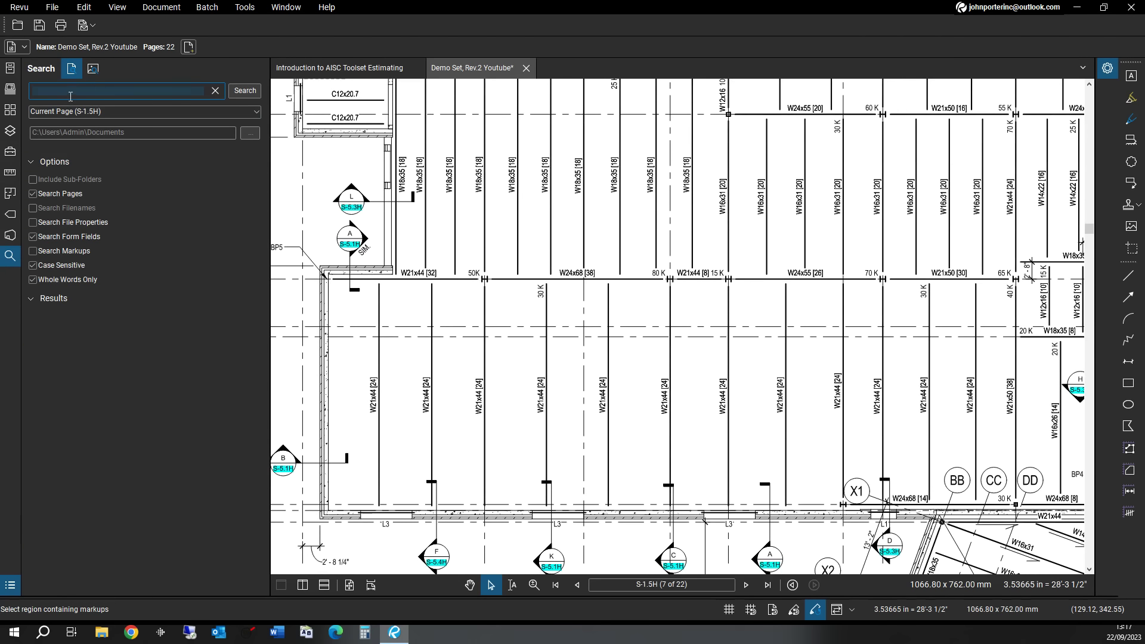
text(W21)
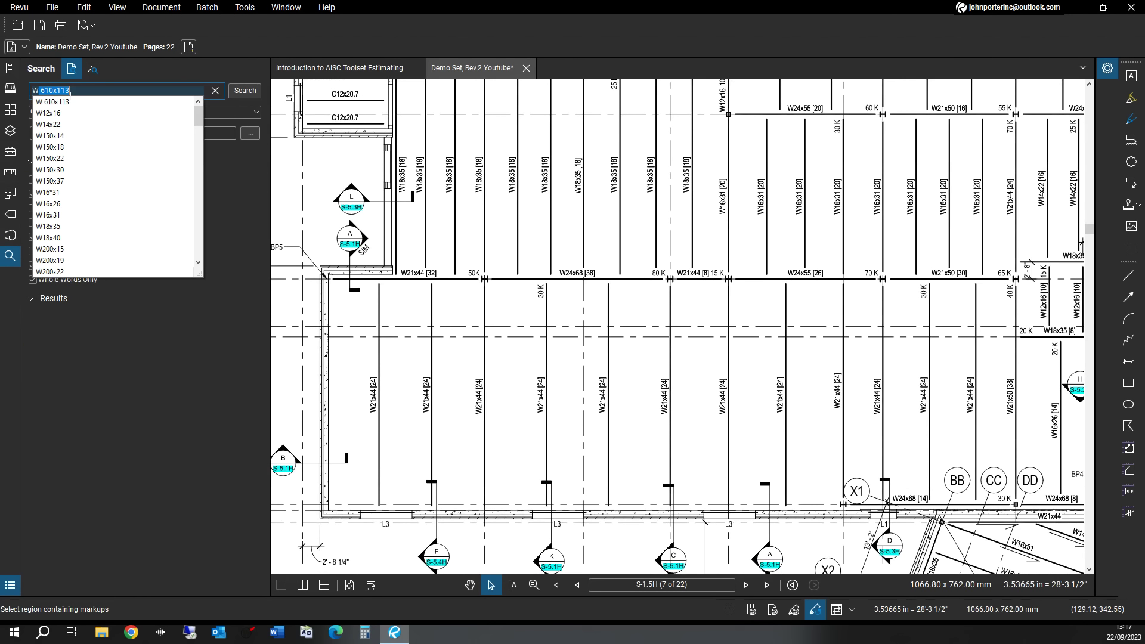
text(x44)
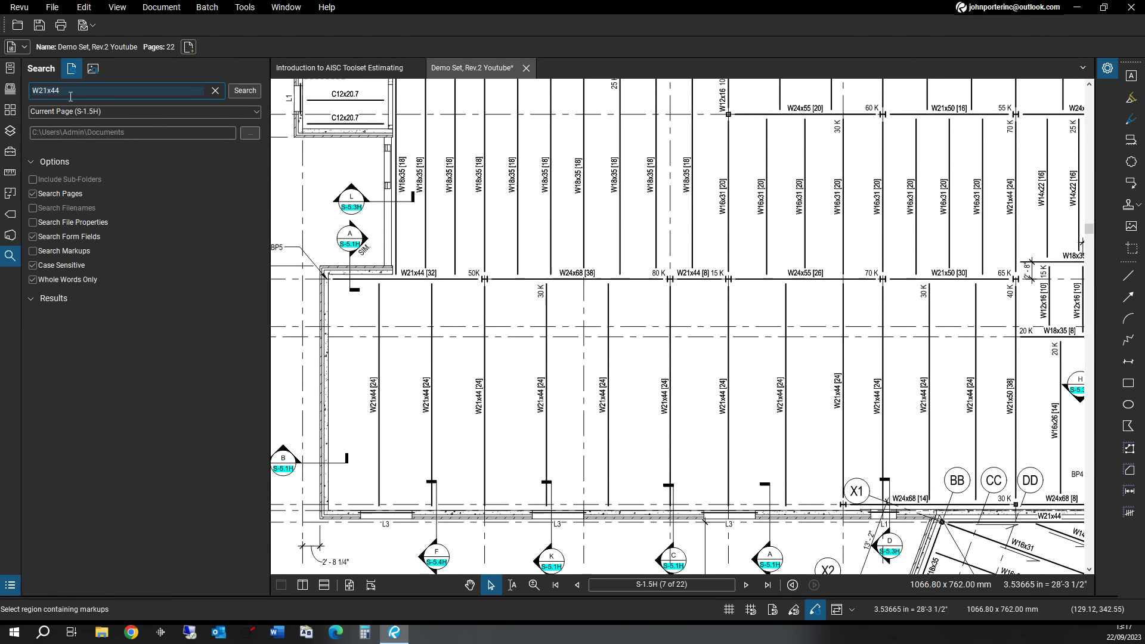
key(Return)
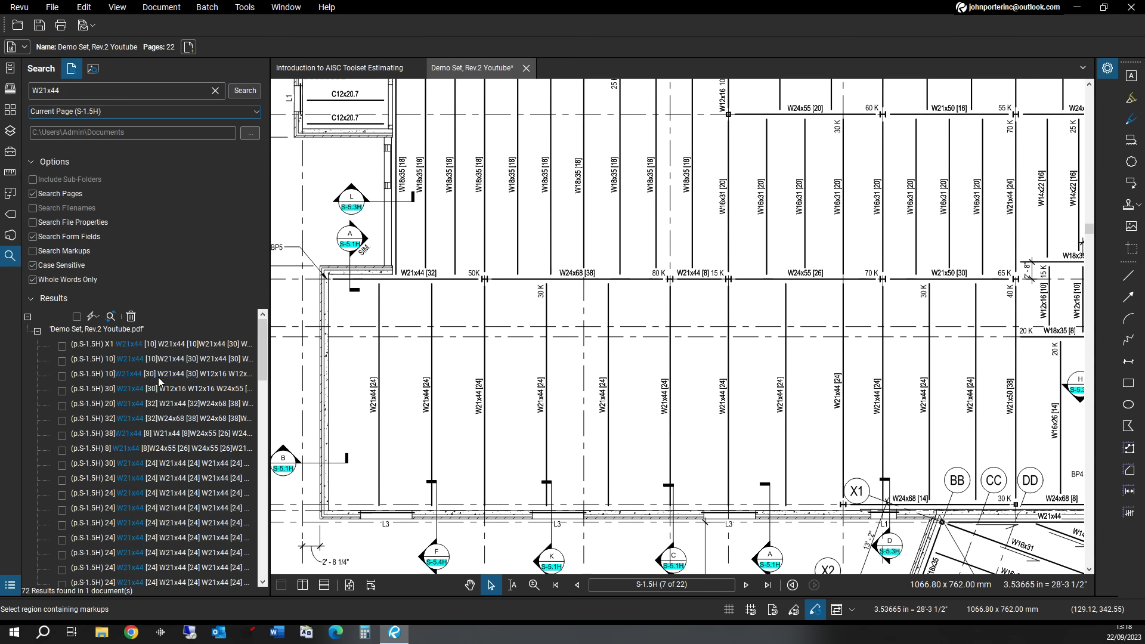
- Go through the W21x44 search results and locate individual matches on the S-1.5H framing plan
scroll(156, 377, down, 3)
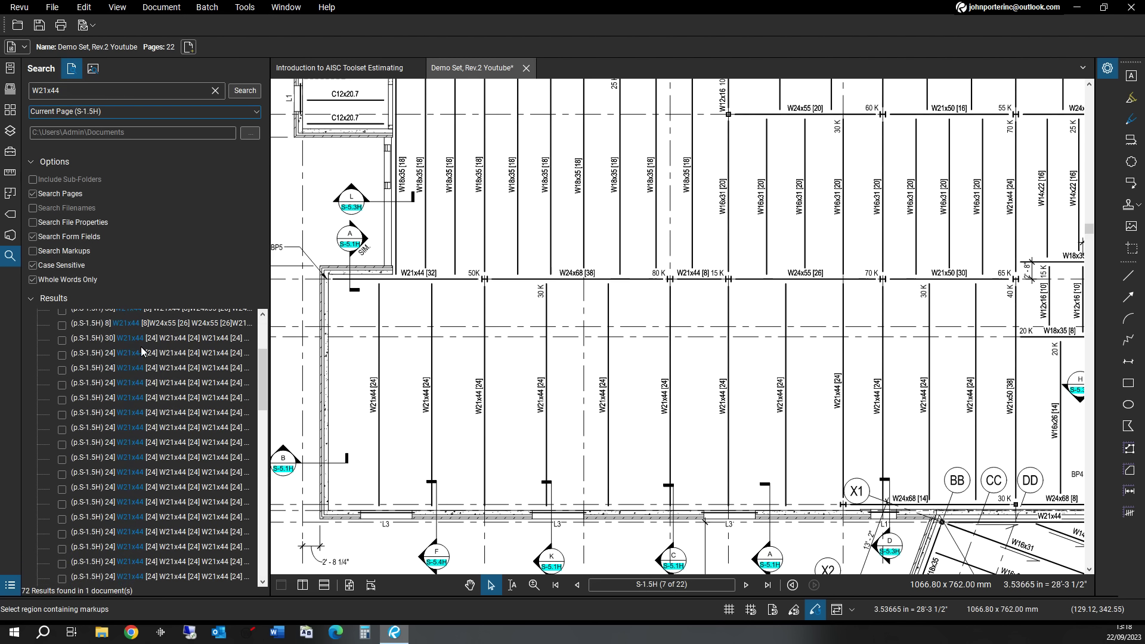
scroll(143, 382, down, 3)
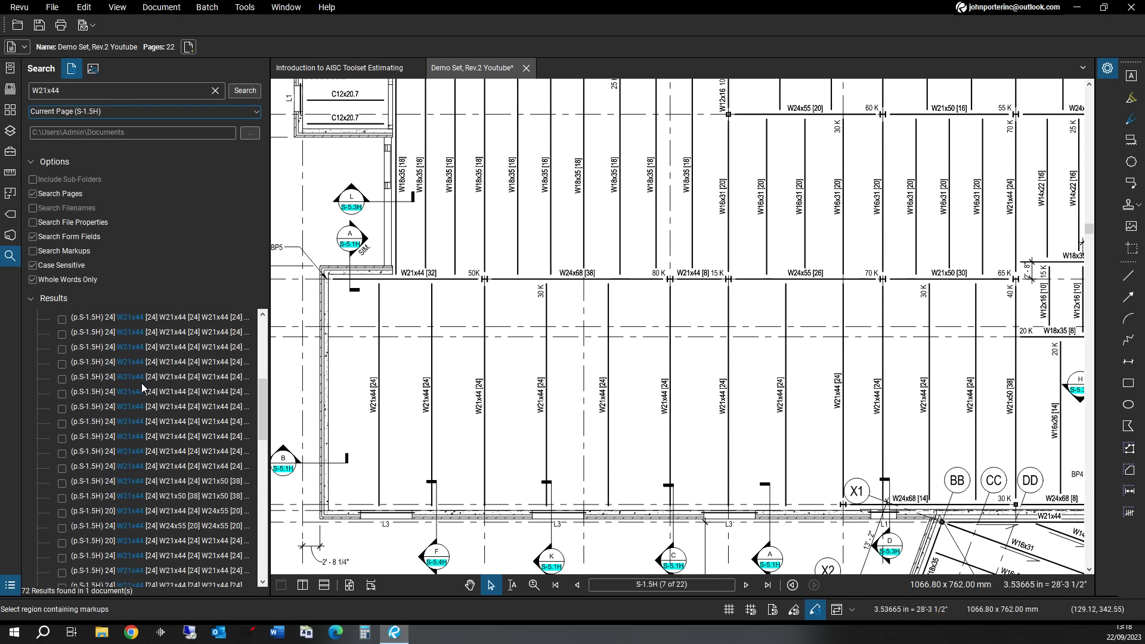
click(132, 425)
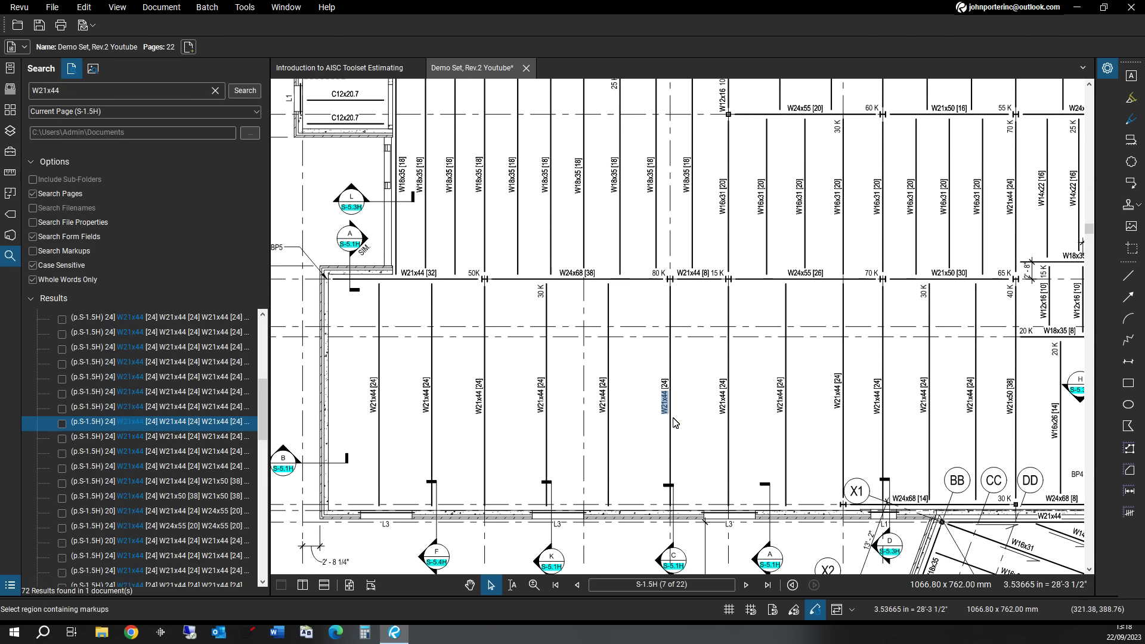
click(131, 332)
- Check all W21x44 search results and apply the Cloud Locator count from the AISC, Misc. Items set to them
click(264, 326)
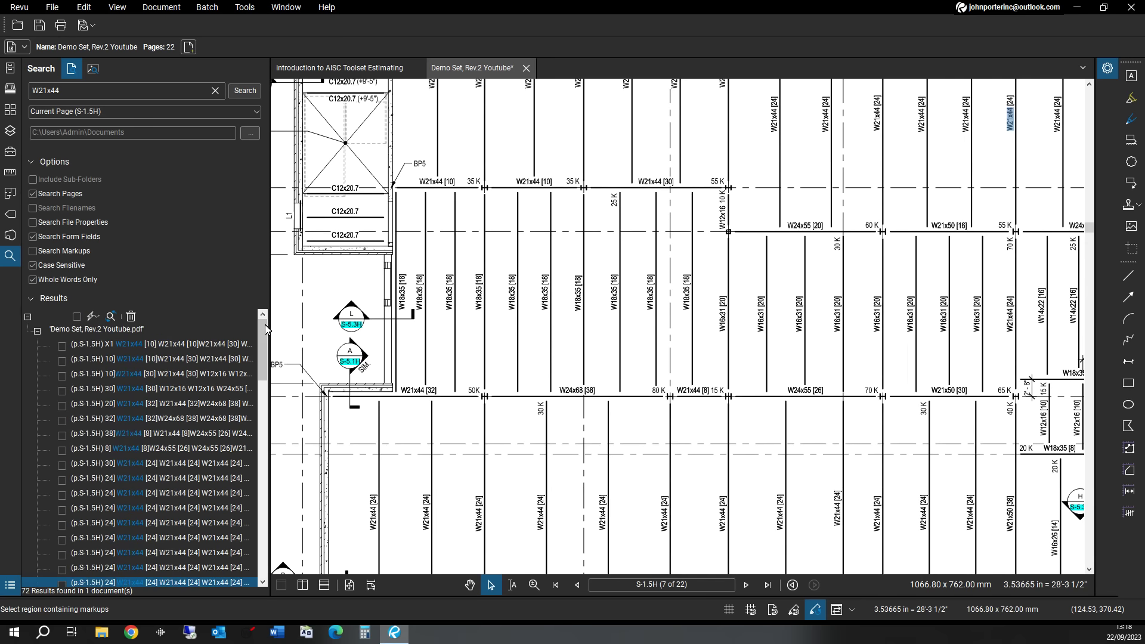
click(78, 318)
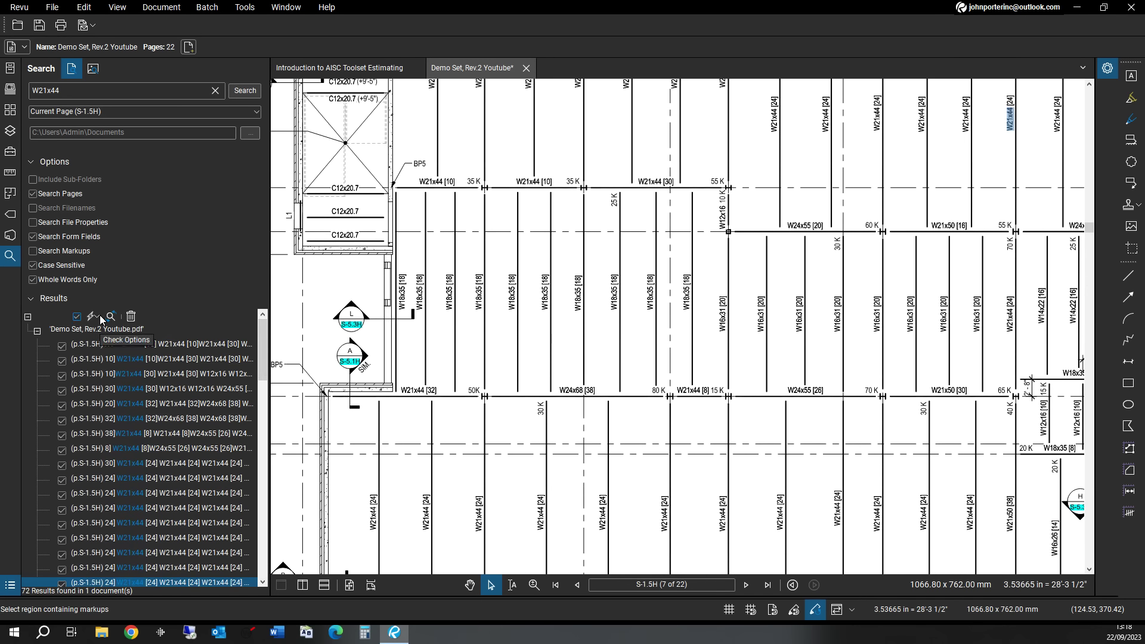
click(97, 318)
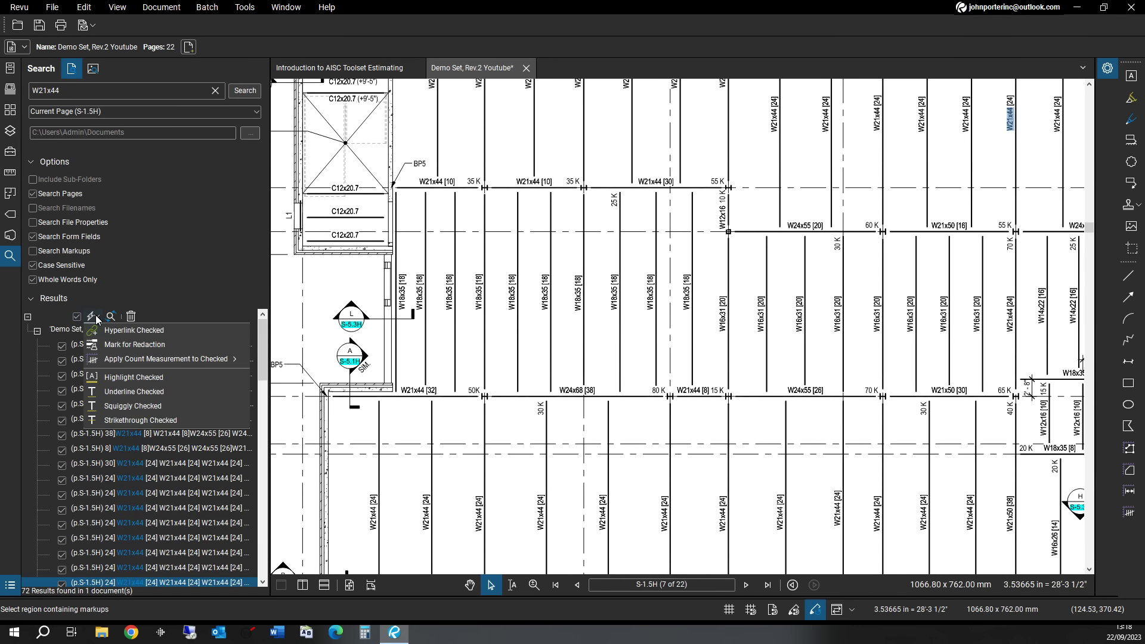
mouse_move(137, 361)
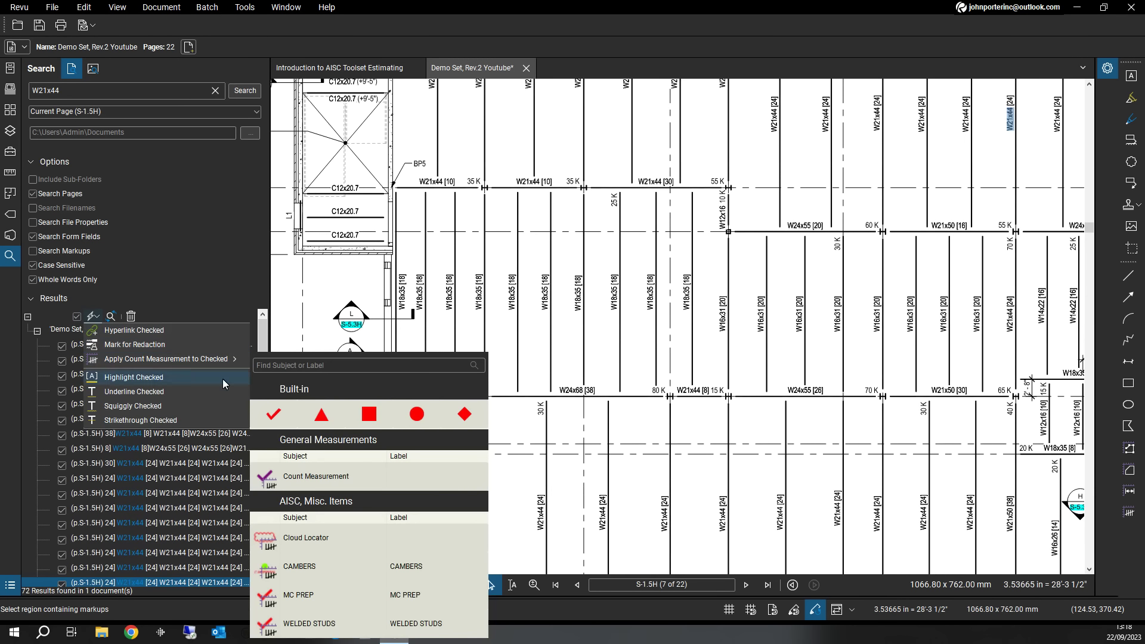
click(310, 544)
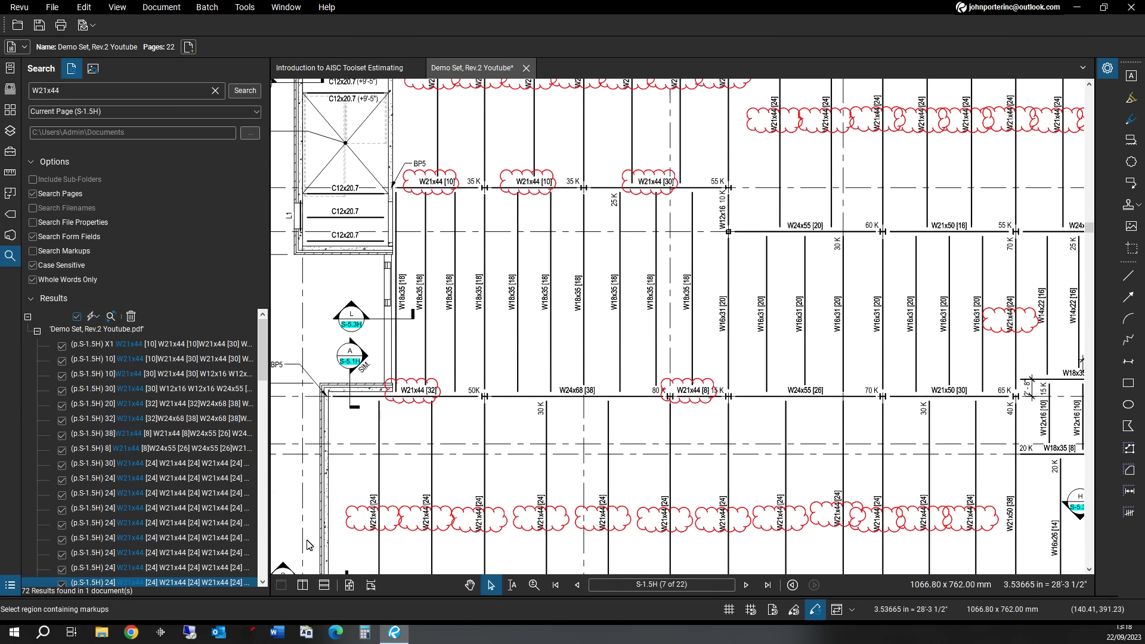
drag(532, 487, 512, 400)
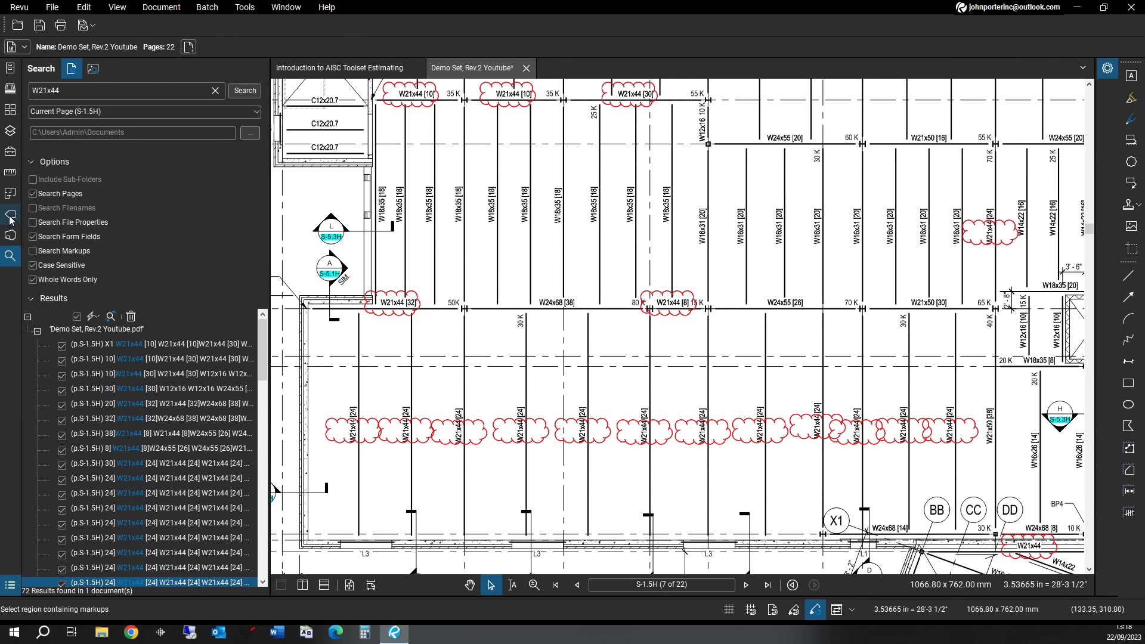
- Activate the W21X44 tool from the AISC, Type W, A992 set and narrow the Tool Chest to widen the drawing area
click(10, 152)
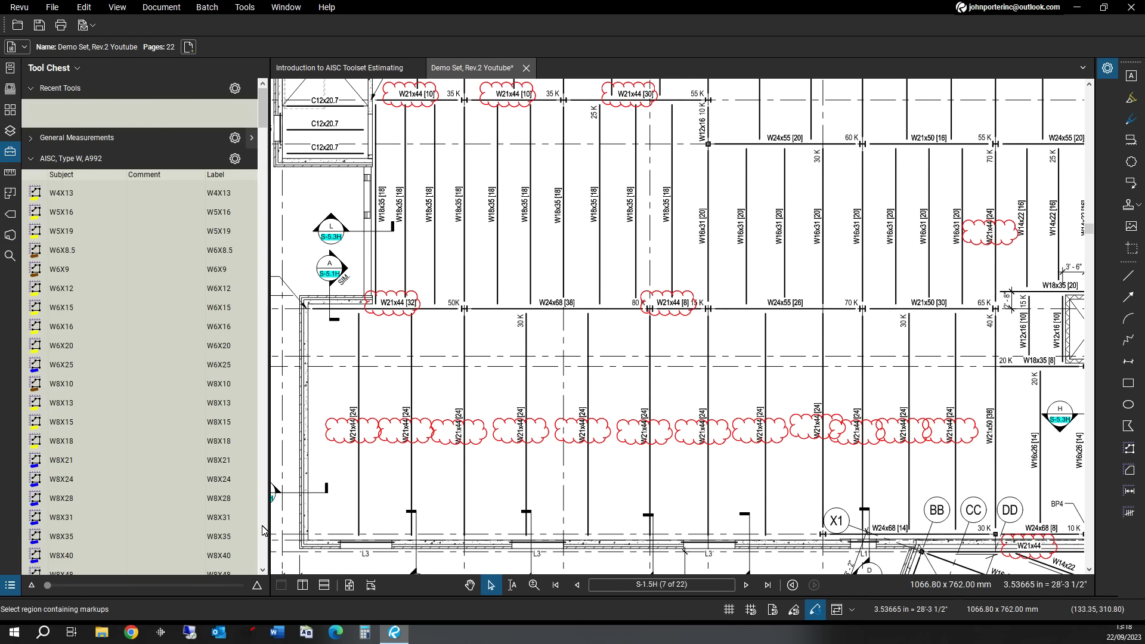
scroll(262, 530, down, 20)
scroll(263, 530, down, 17)
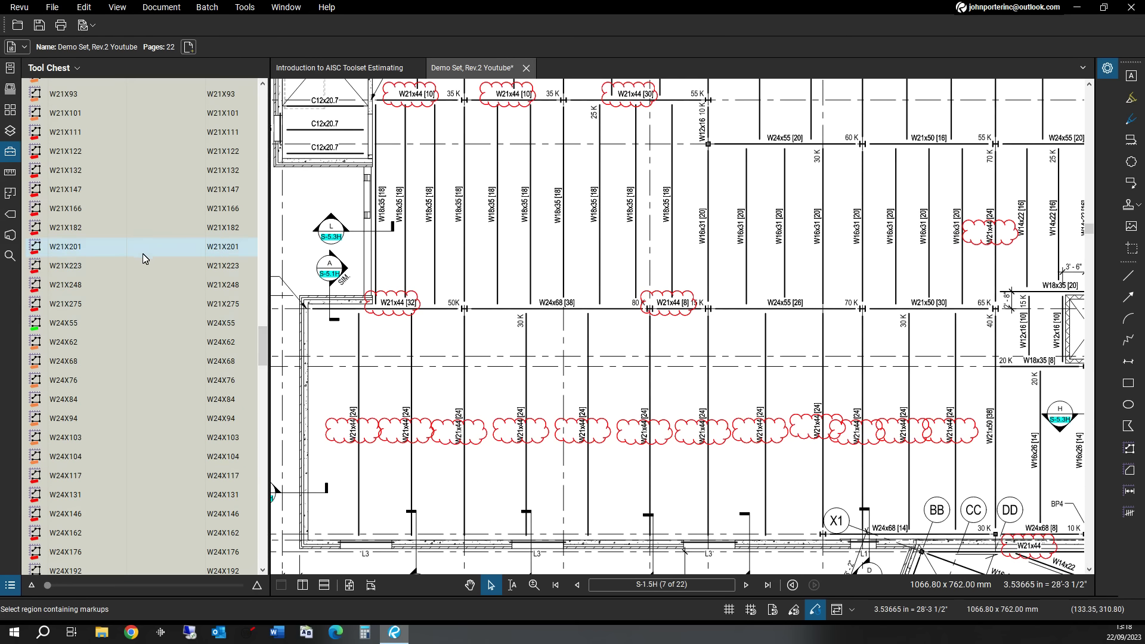
scroll(143, 260, up, 5)
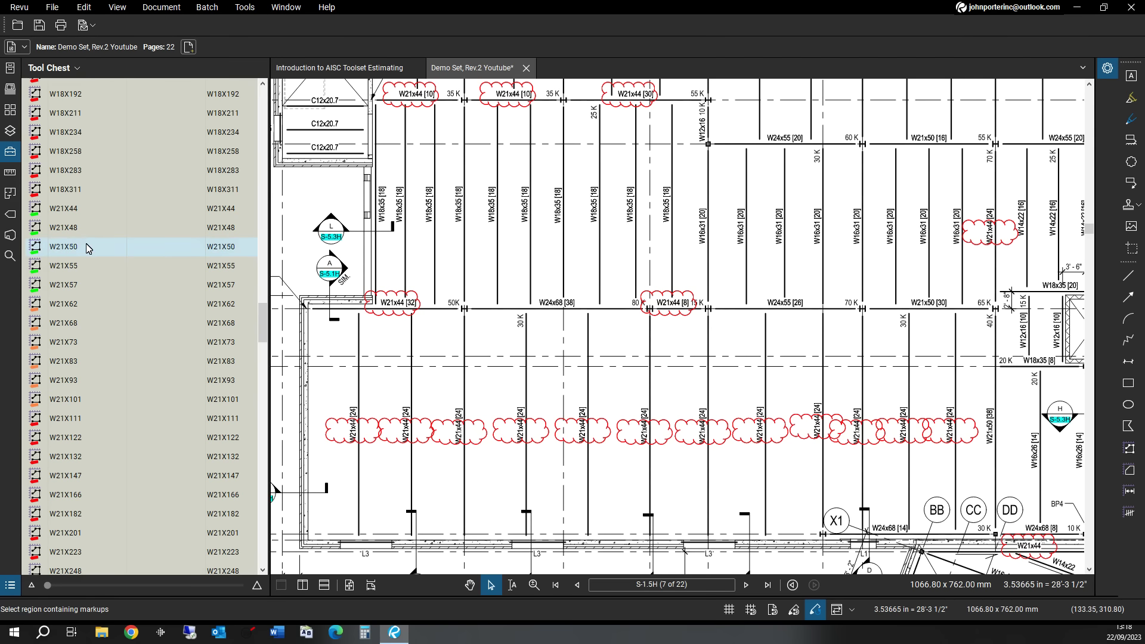
click(92, 210)
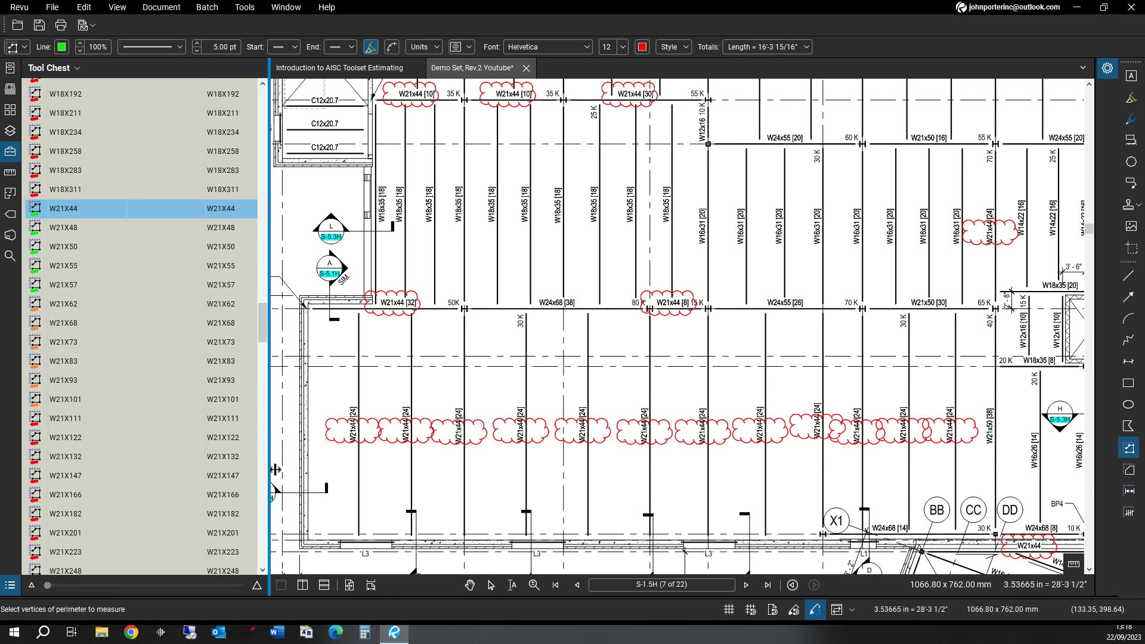
drag(276, 466, 172, 465)
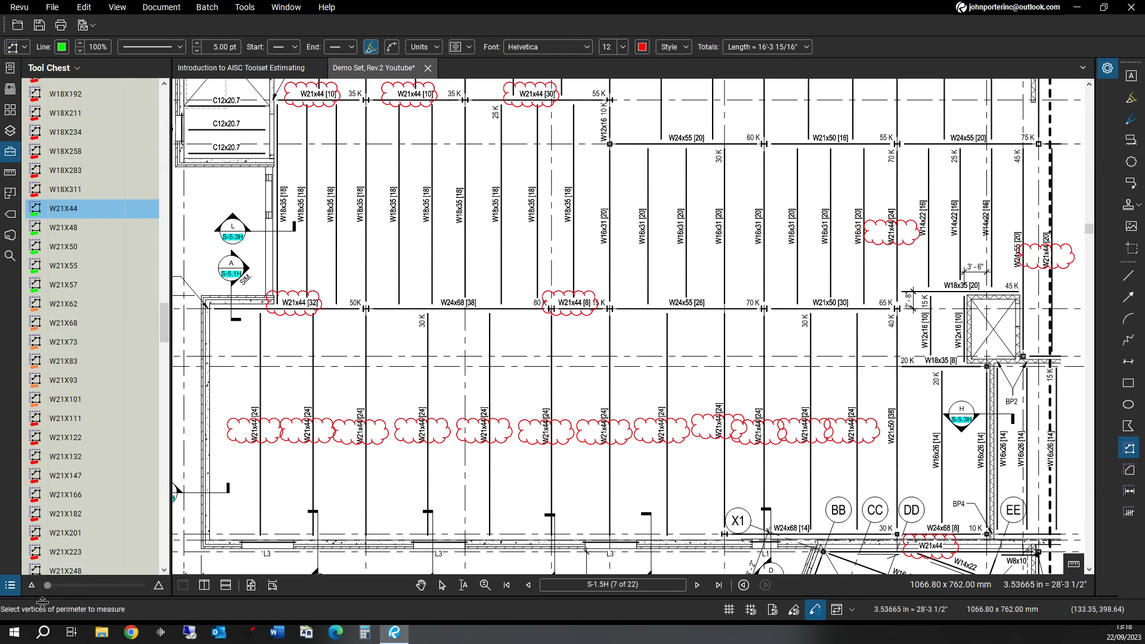
- Show the Markups List and trace the first W21x44 beam beside the wall below grid 4, about 35'-11 11/16" long
click(10, 586)
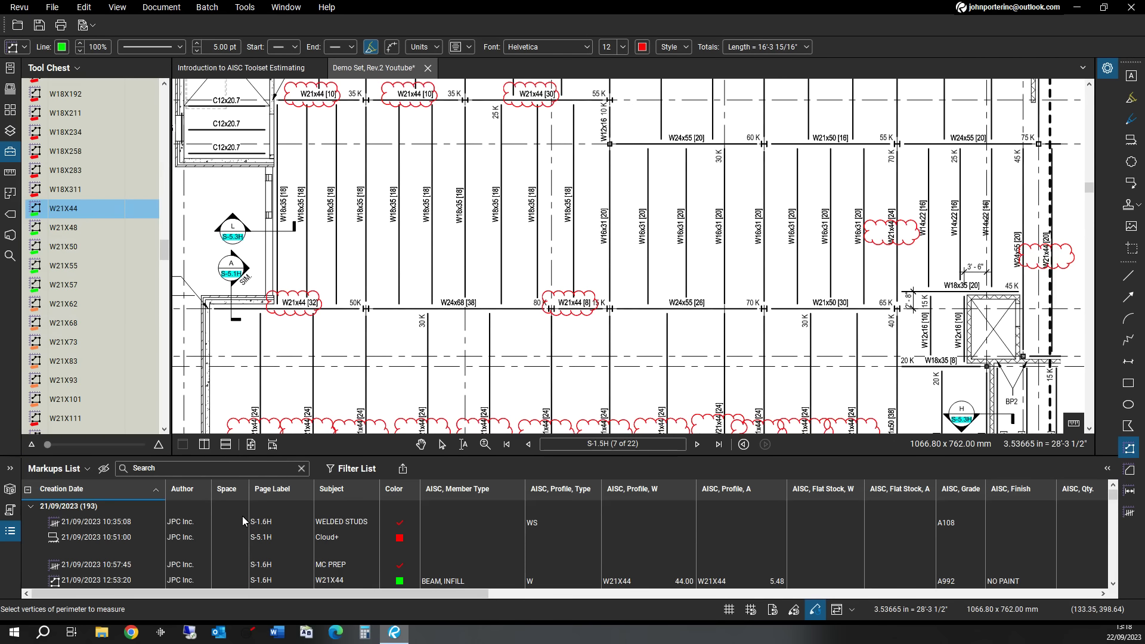
drag(346, 365, 458, 174)
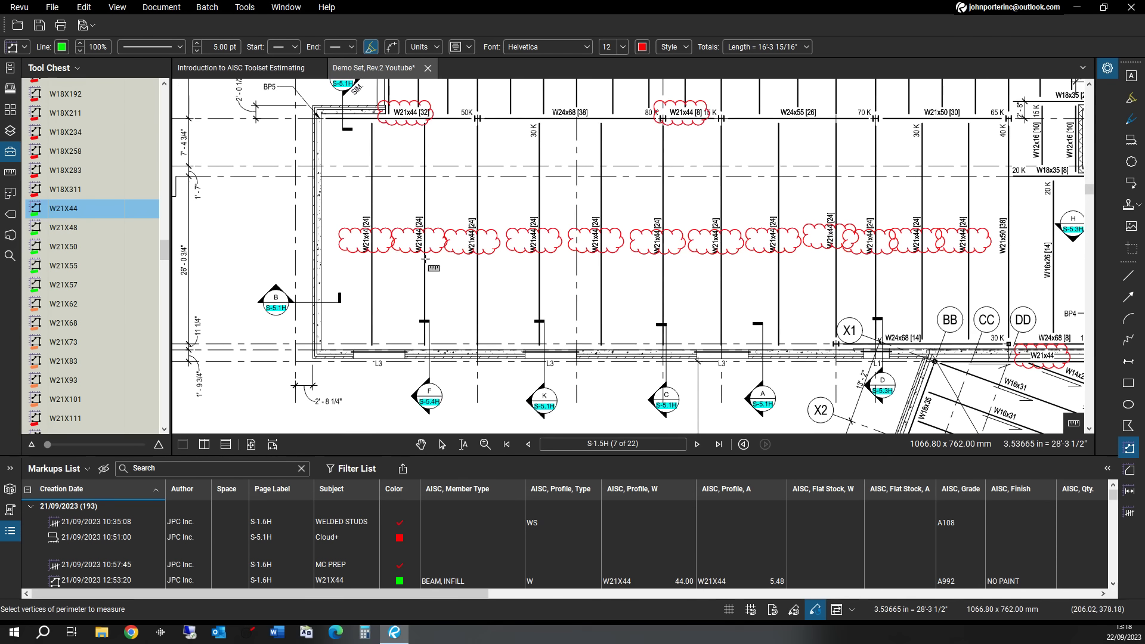
click(371, 350)
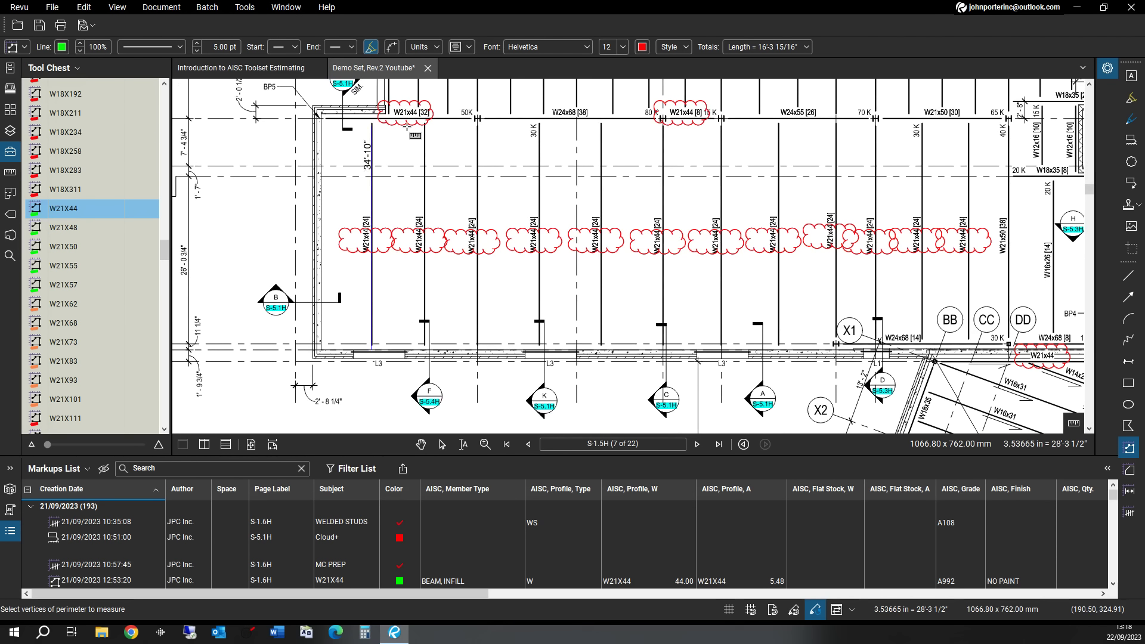
double_click(373, 119)
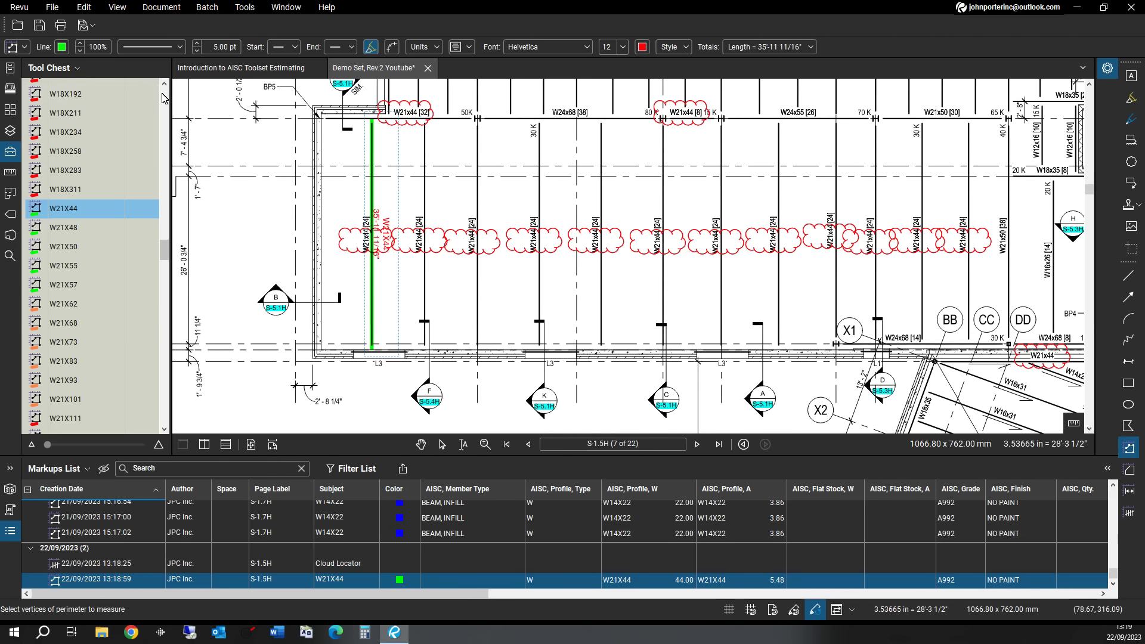
- Reuse the recent W21X44 measurement and place copies on the next seven W21x44 beams in the bays below grid 4
scroll(164, 97, up, 15)
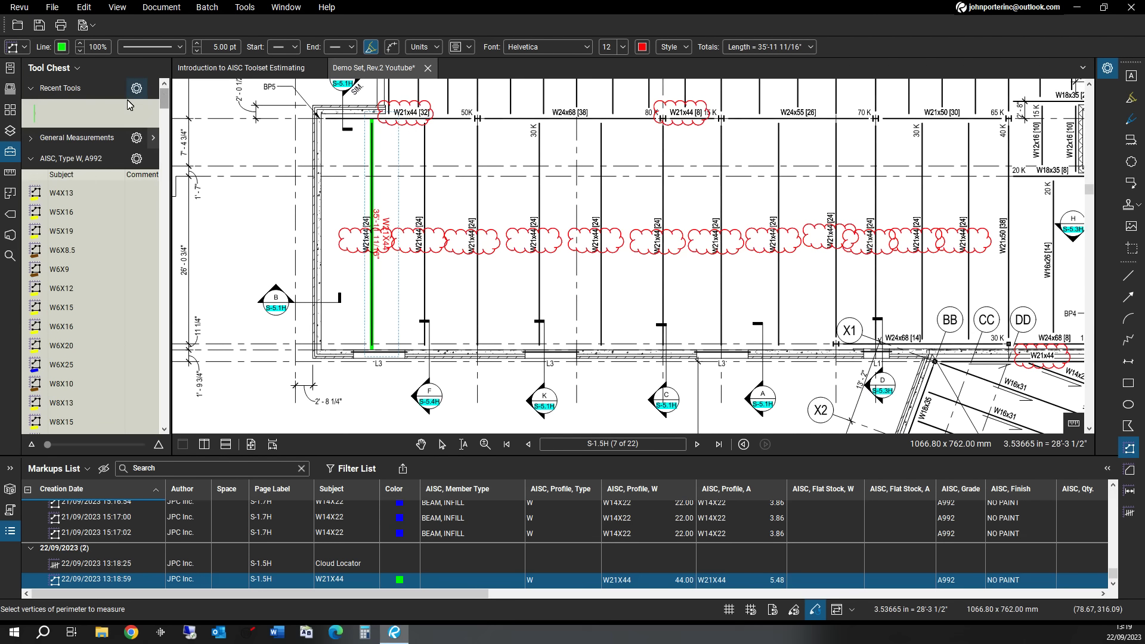
click(33, 121)
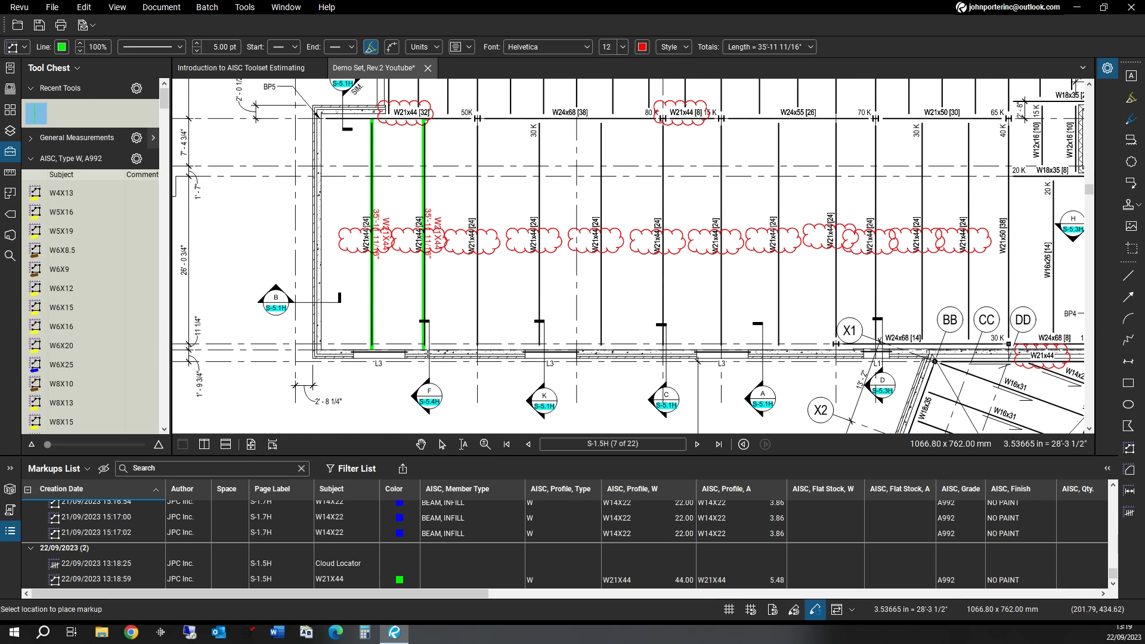
click(425, 352)
click(477, 352)
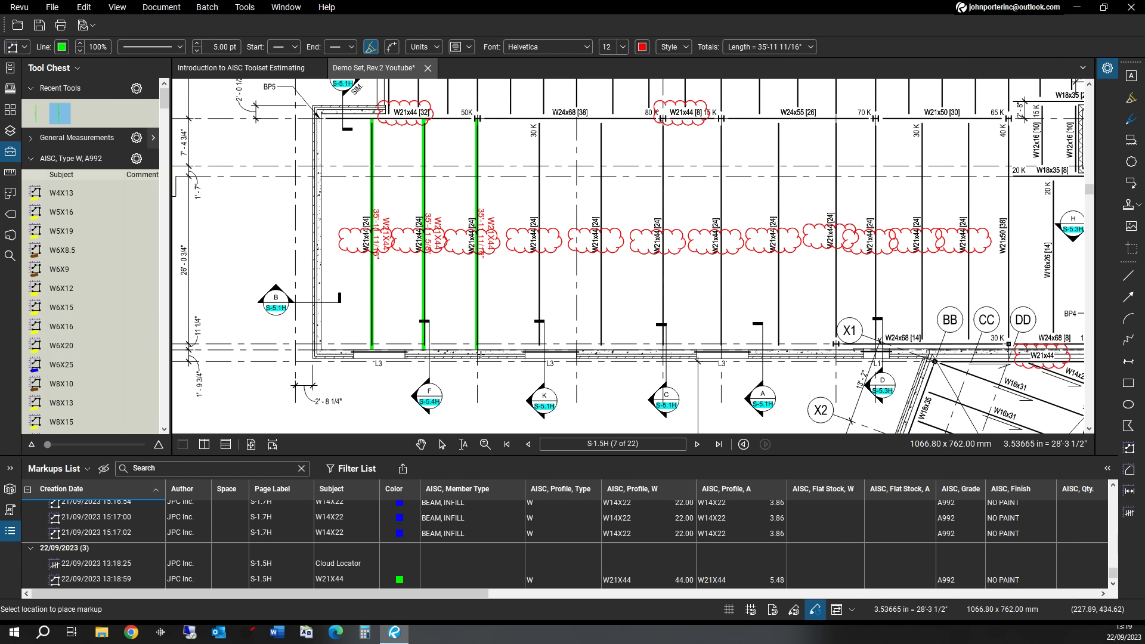
click(538, 352)
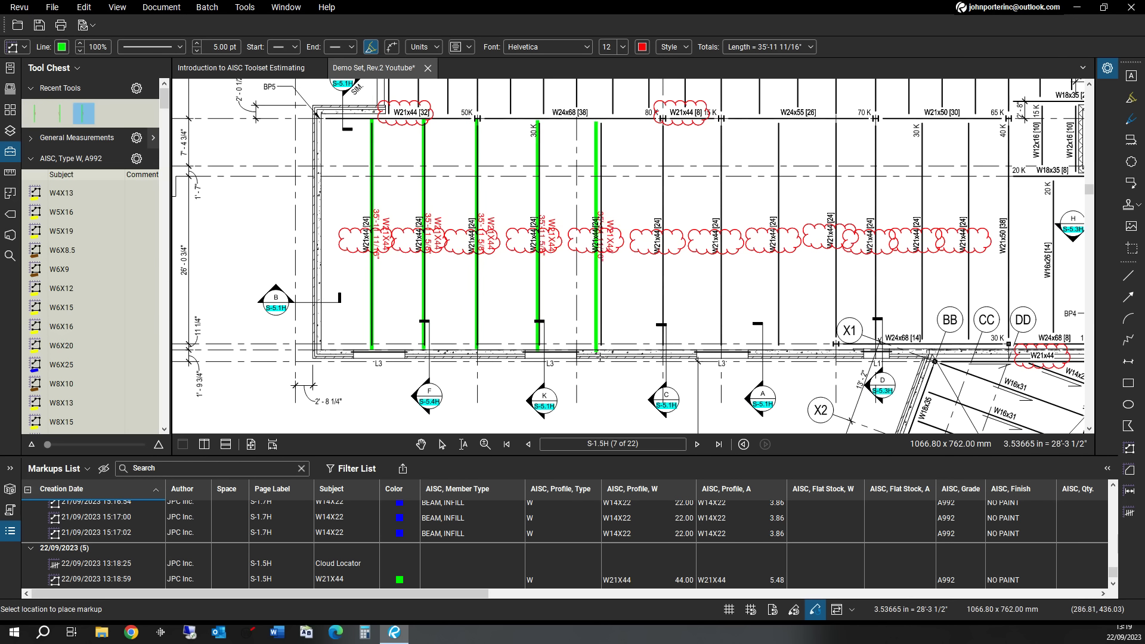
click(601, 352)
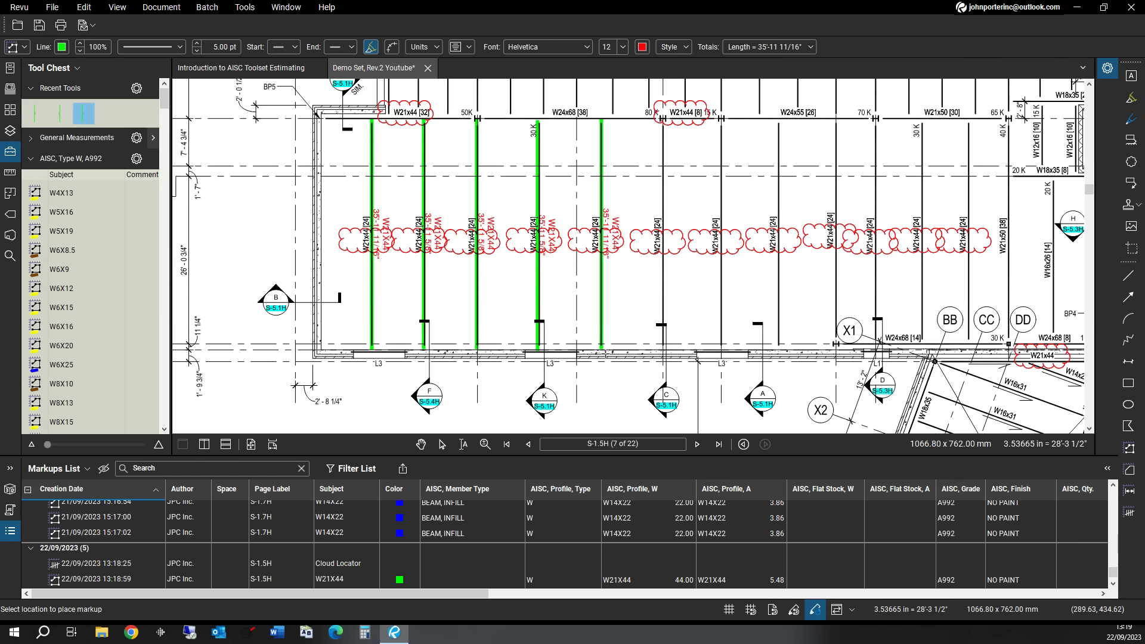
click(662, 352)
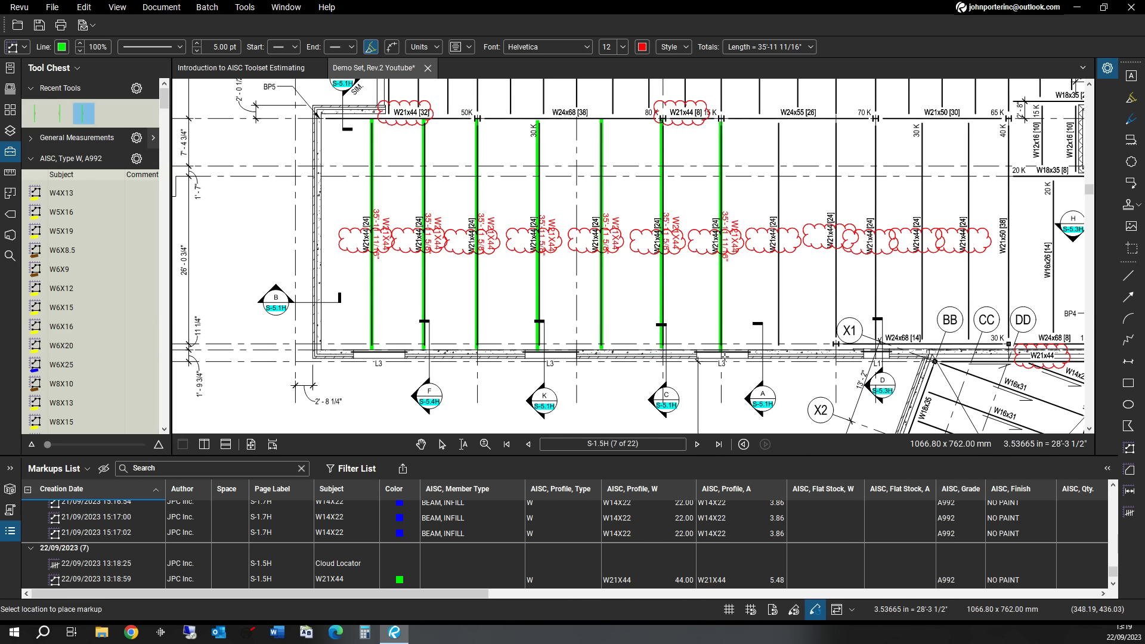
click(721, 352)
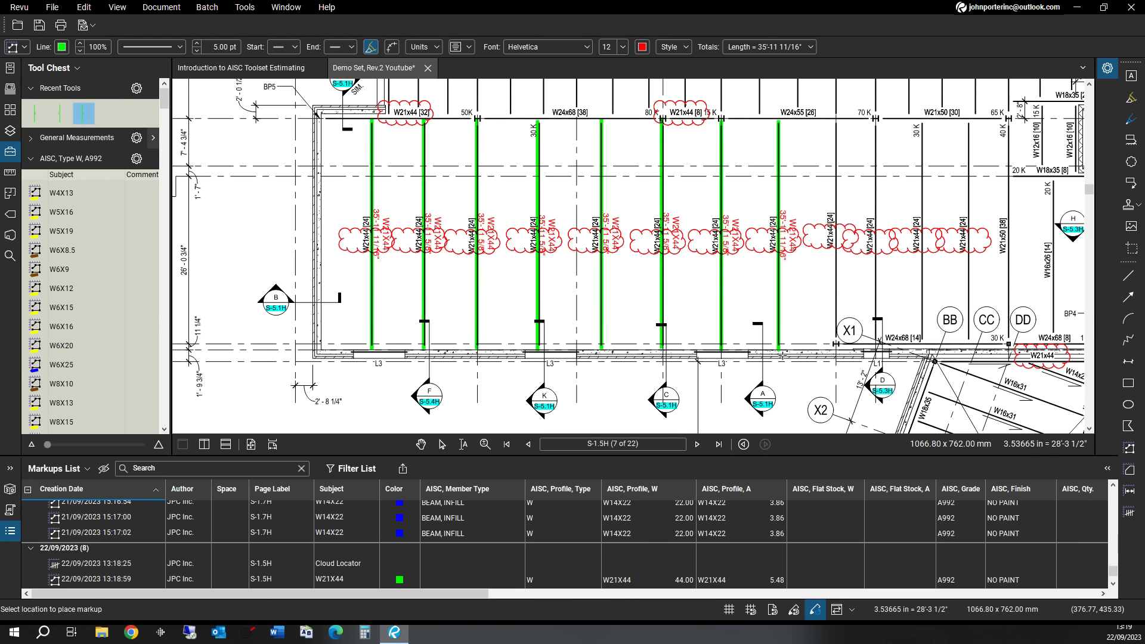
click(778, 352)
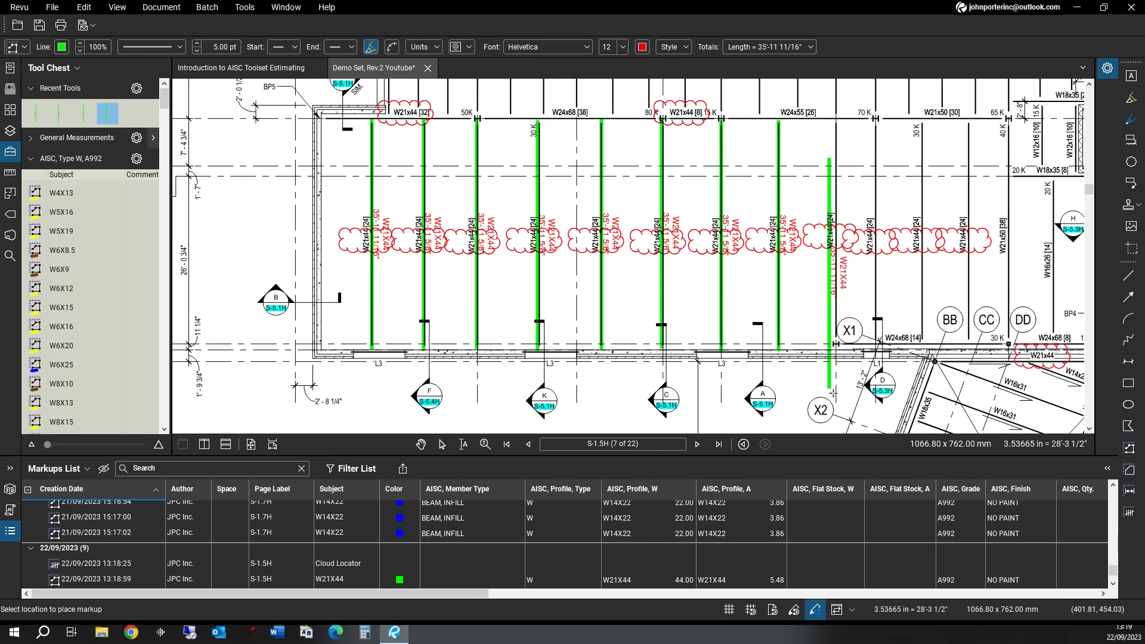
- Place copies of the W21X44 measurement on the nine W21x44 beams between the upper wall and grid 3, east of grid D
scroll(896, 383, down, 1)
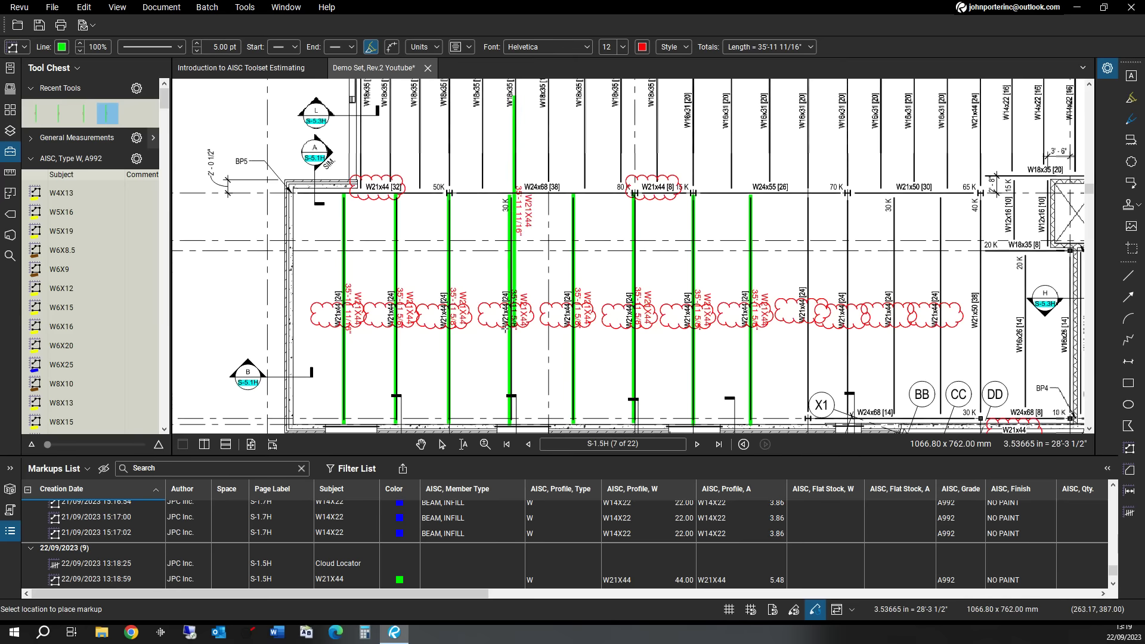
scroll(620, 322, down, 2)
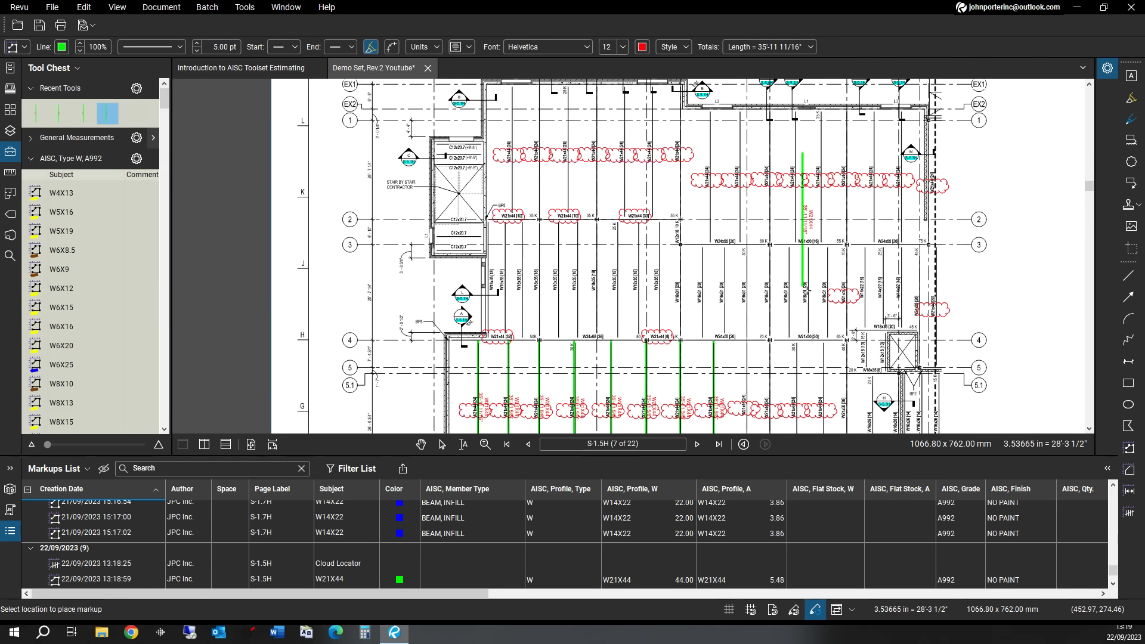
drag(811, 289, 734, 356)
scroll(634, 307, up, 1)
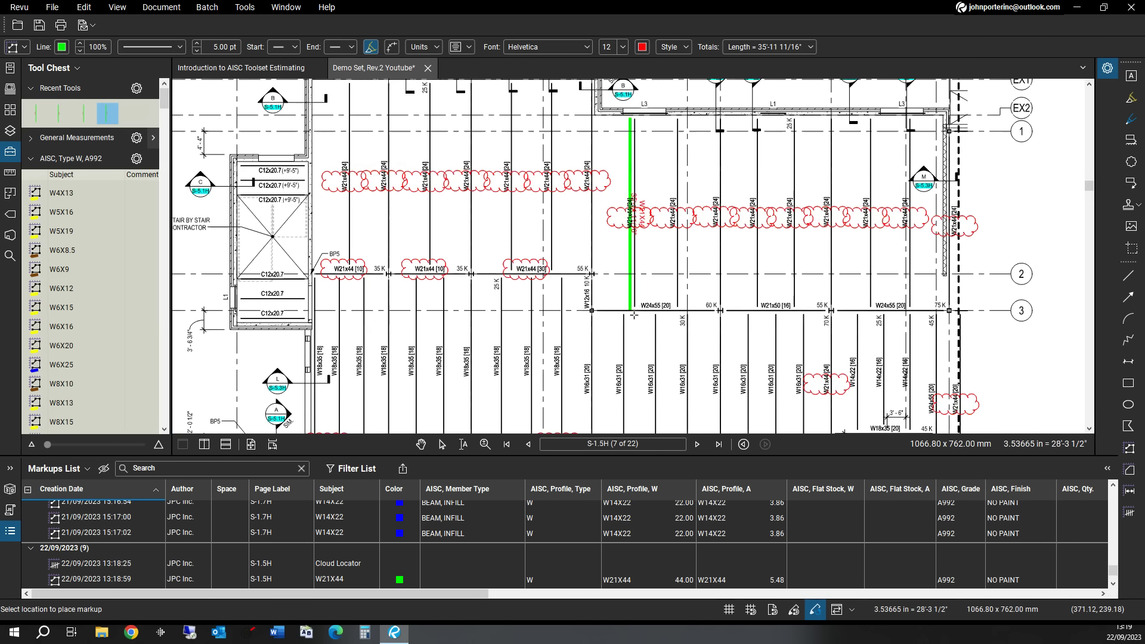
click(636, 310)
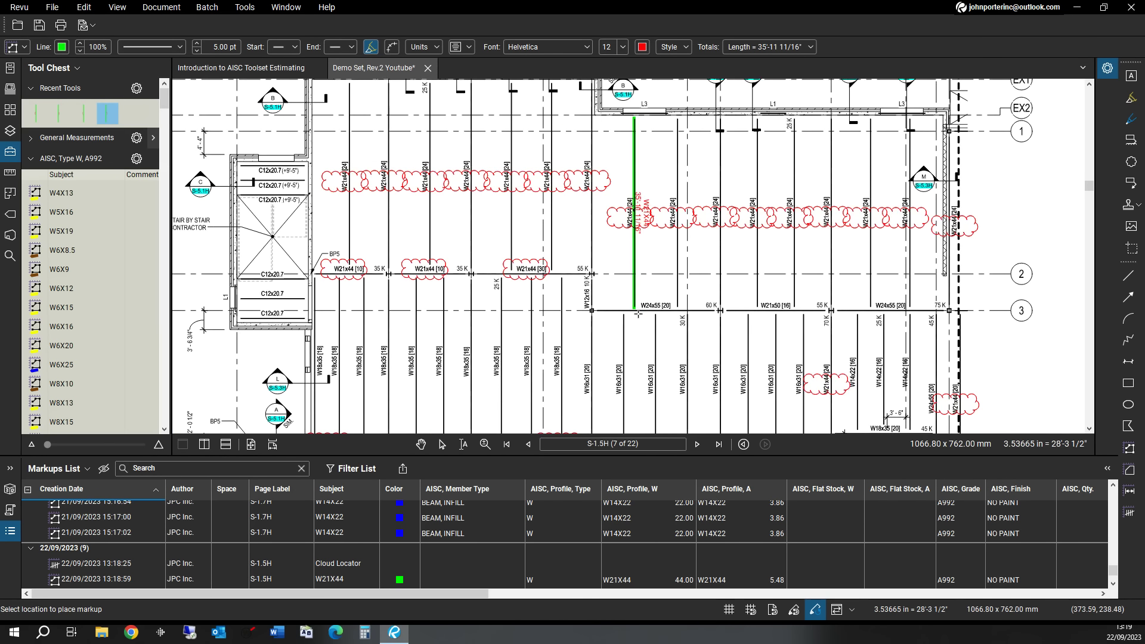
click(681, 317)
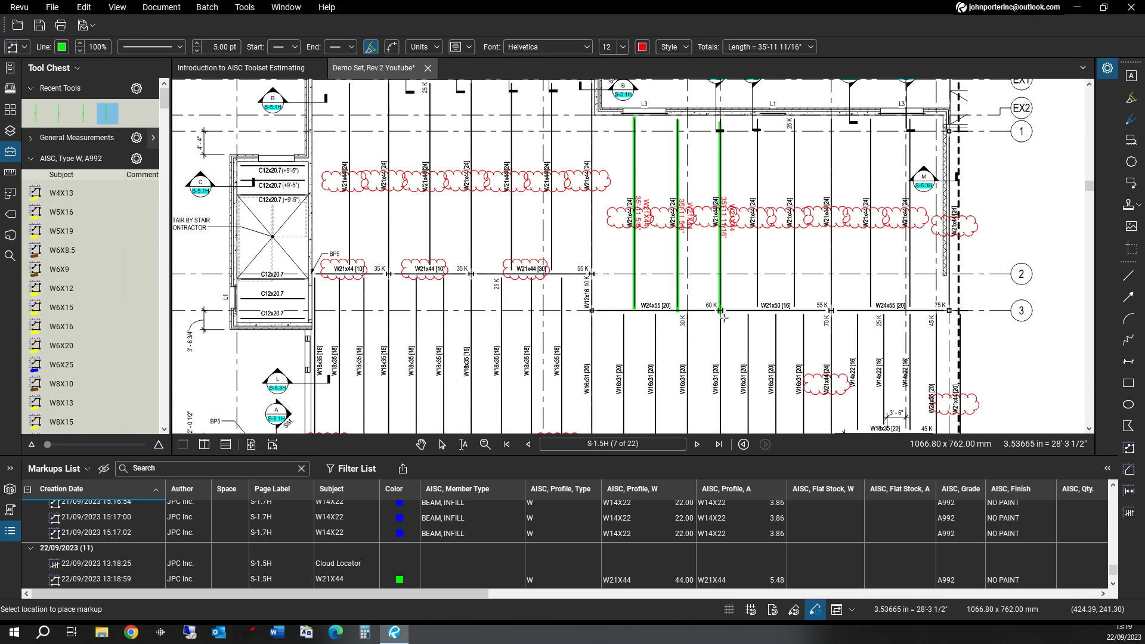
click(721, 316)
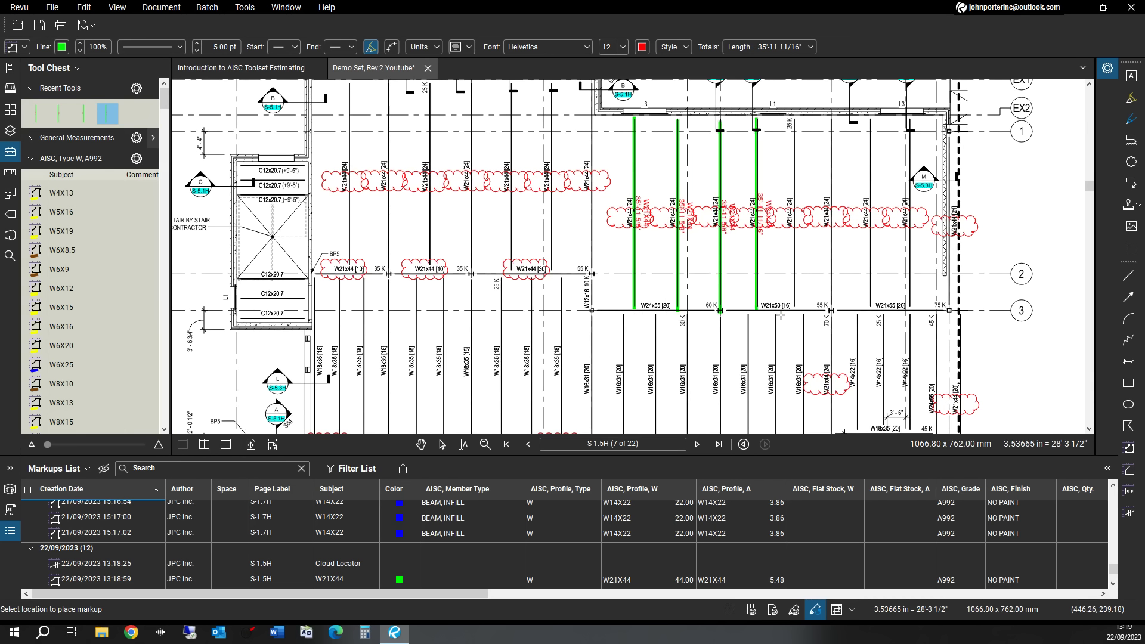
click(782, 314)
click(810, 319)
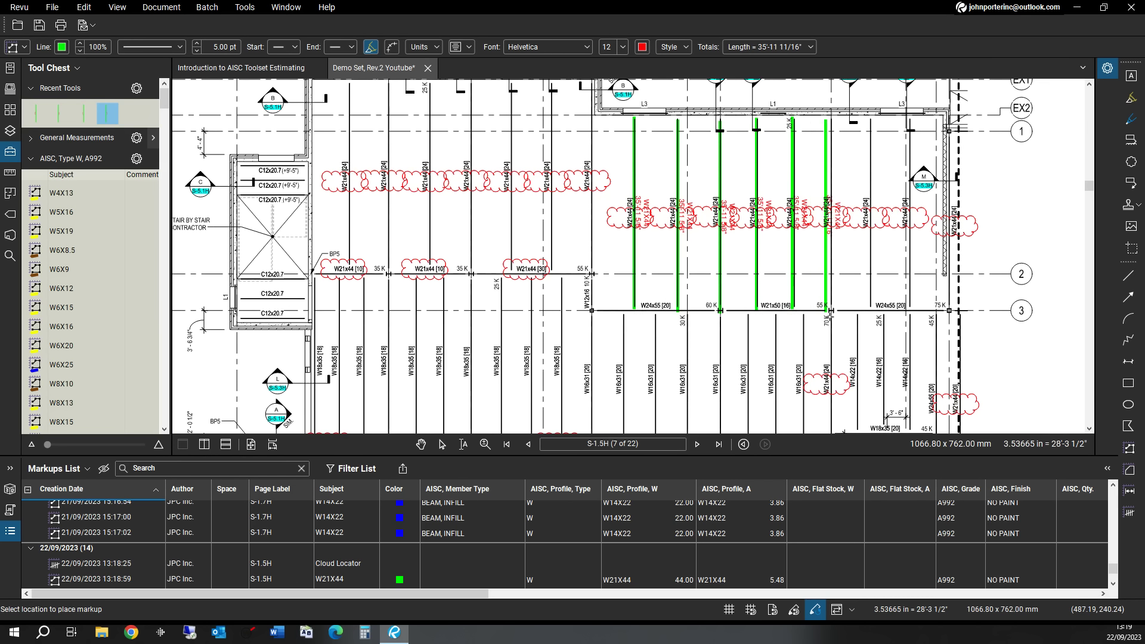
click(836, 317)
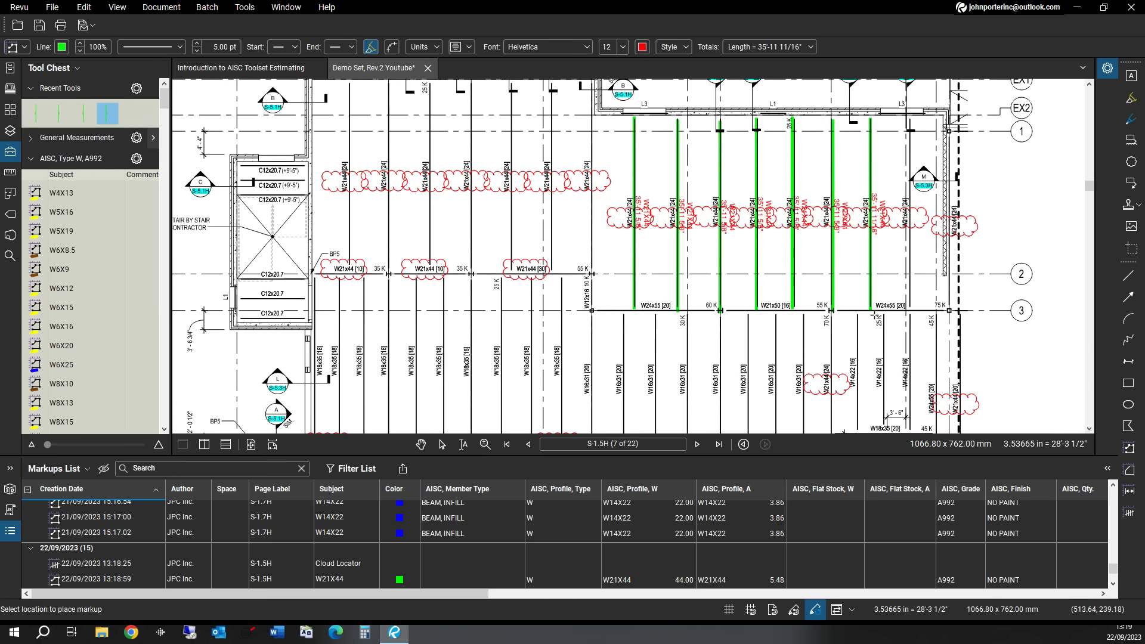
click(872, 315)
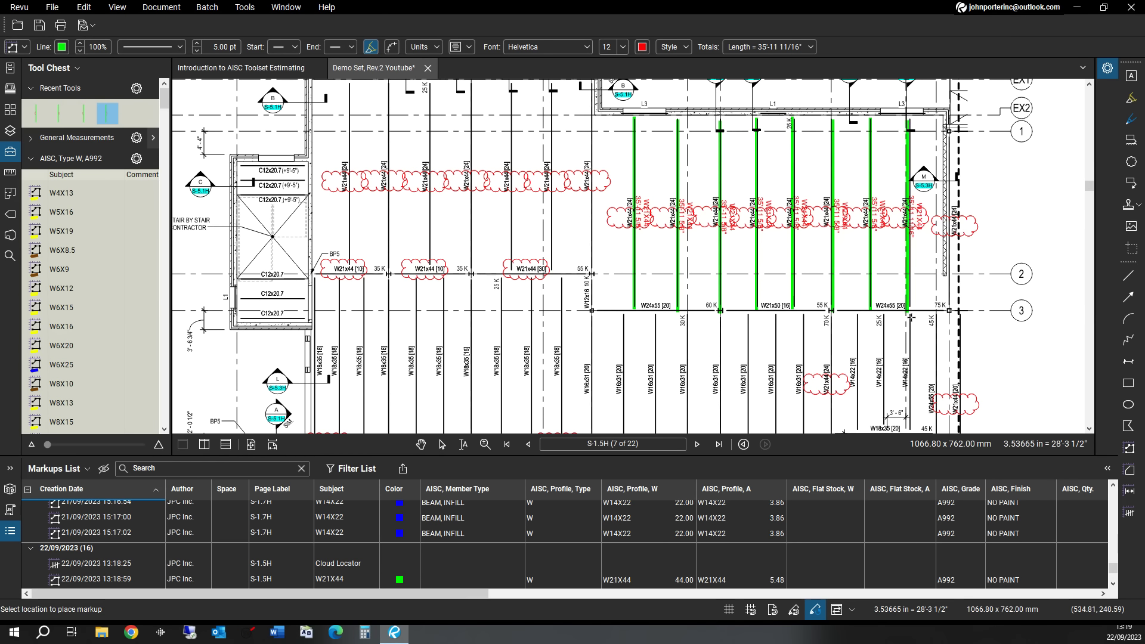
click(954, 318)
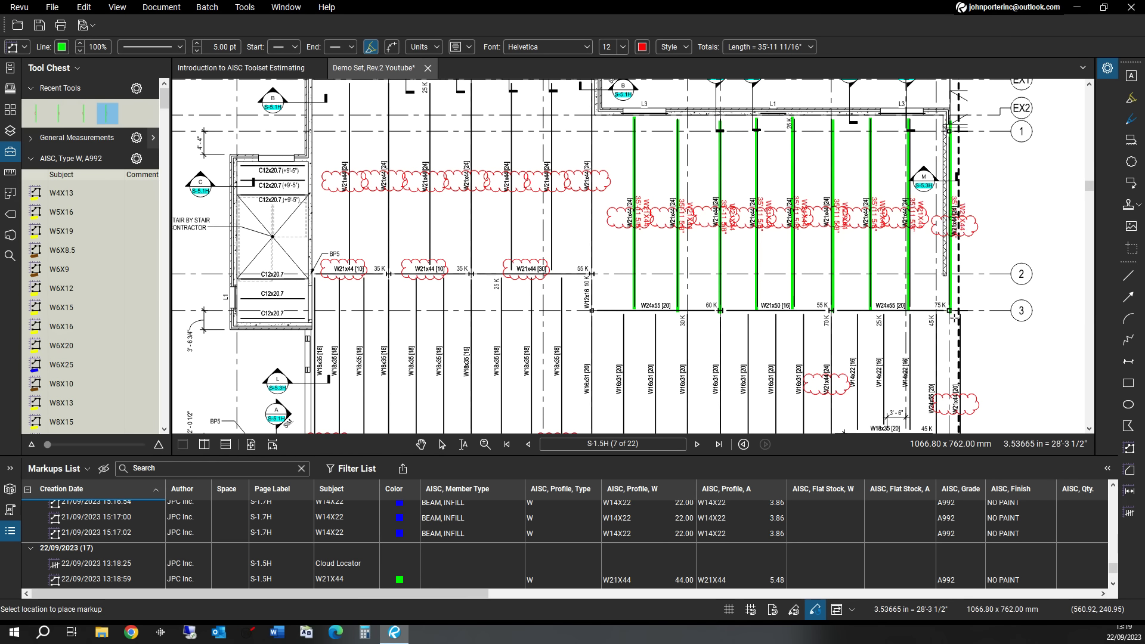
scroll(542, 338, down, 3)
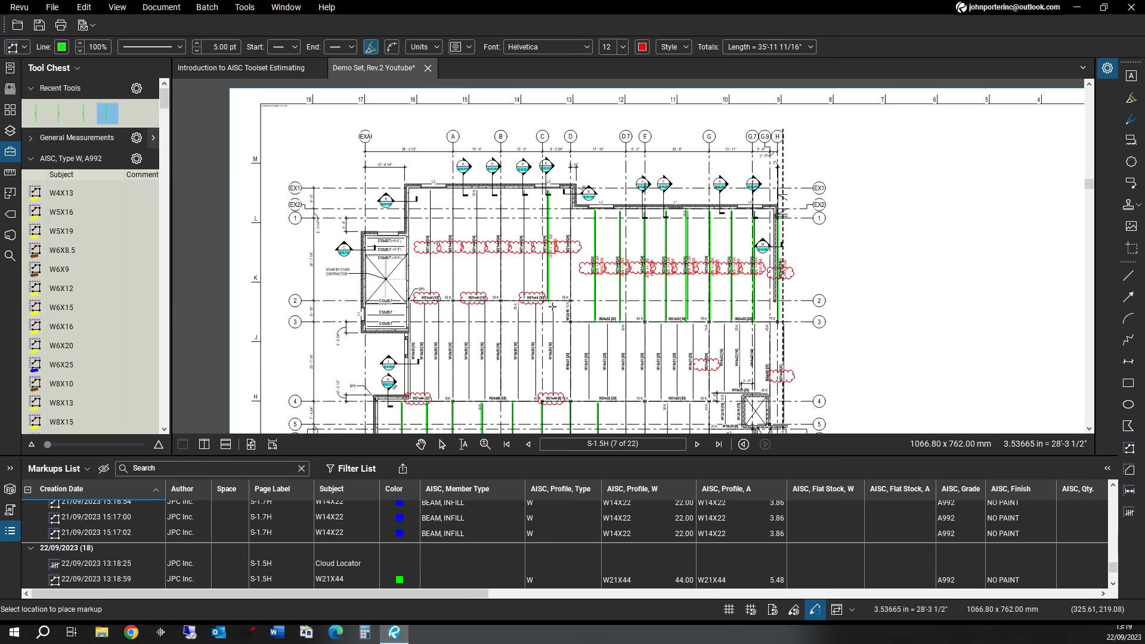
scroll(552, 306, up, 3)
key(Escape)
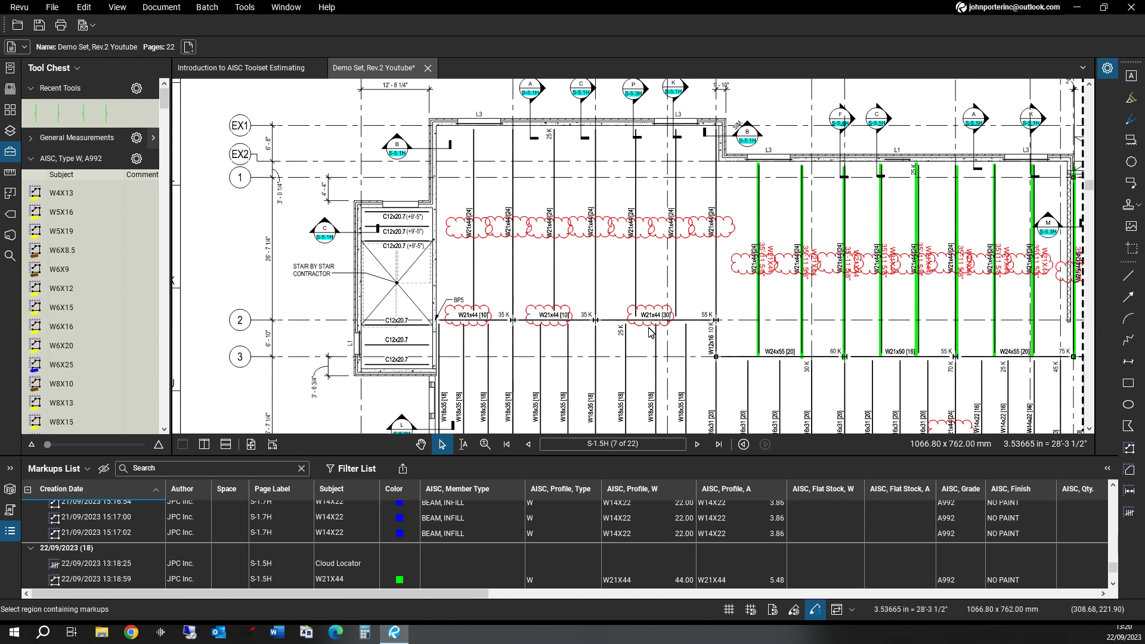
- With the W21X44 tool from the AISC, Type W, A992 set, trace the westernmost W21x44 beam between grids EX1 and 2, about 36'-3 1/2" long
scroll(168, 417, down, 5)
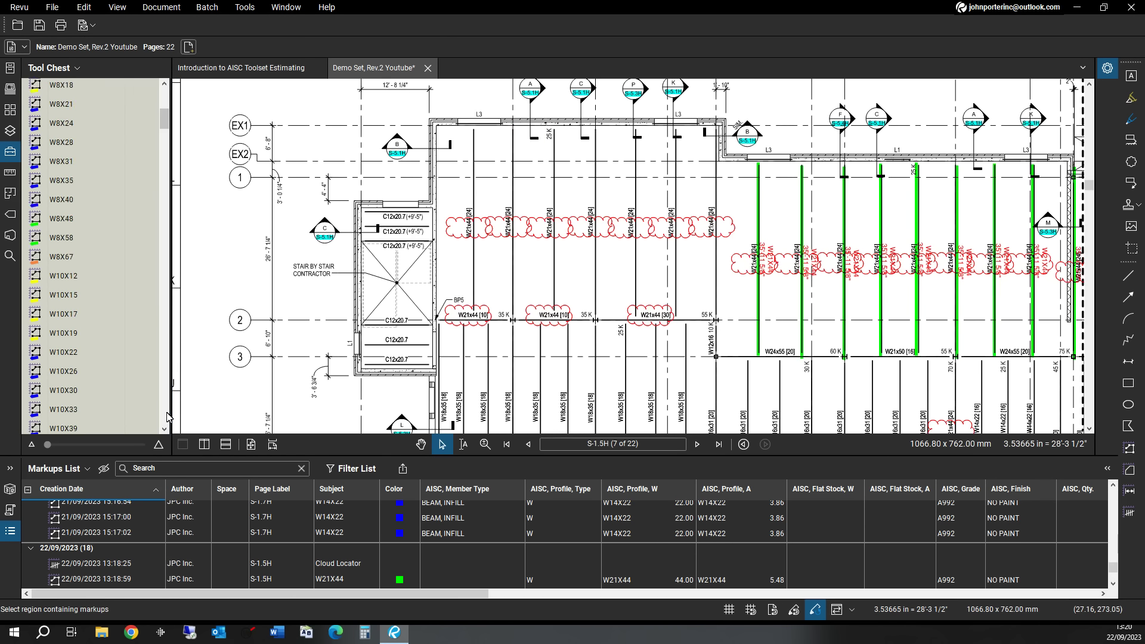
scroll(168, 417, down, 15)
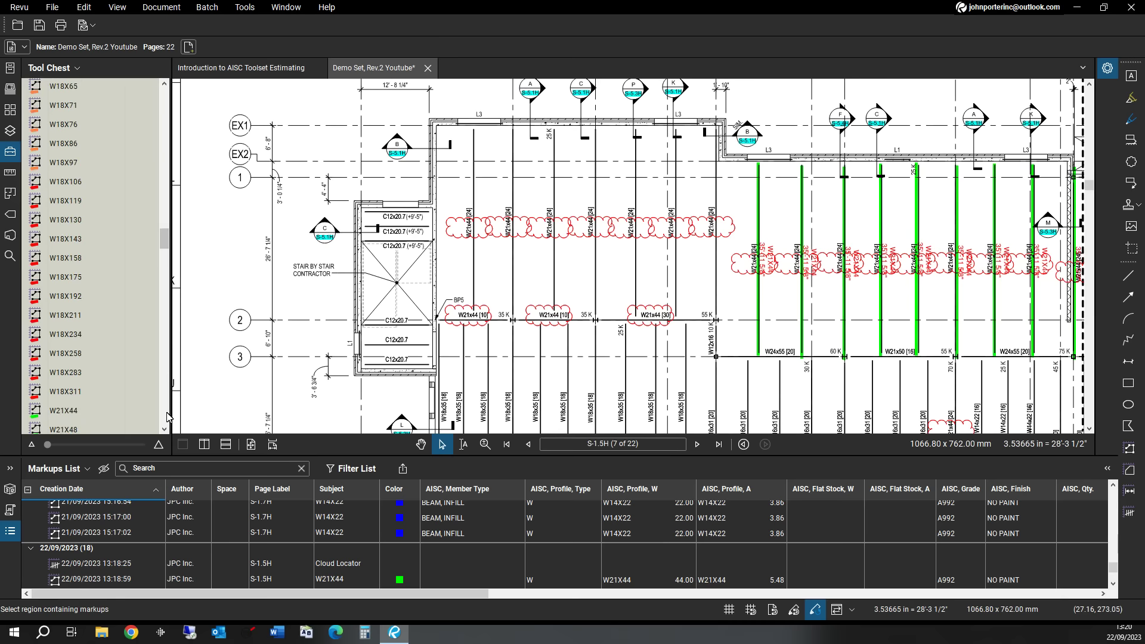
click(89, 412)
scroll(445, 326, up, 5)
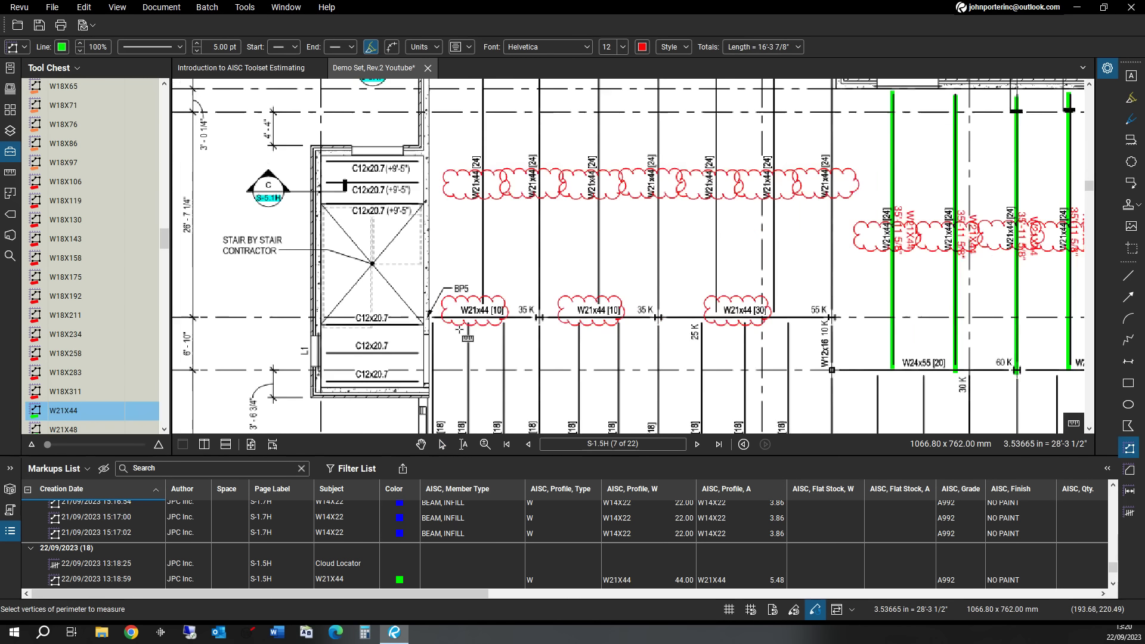
scroll(574, 269, down, 5)
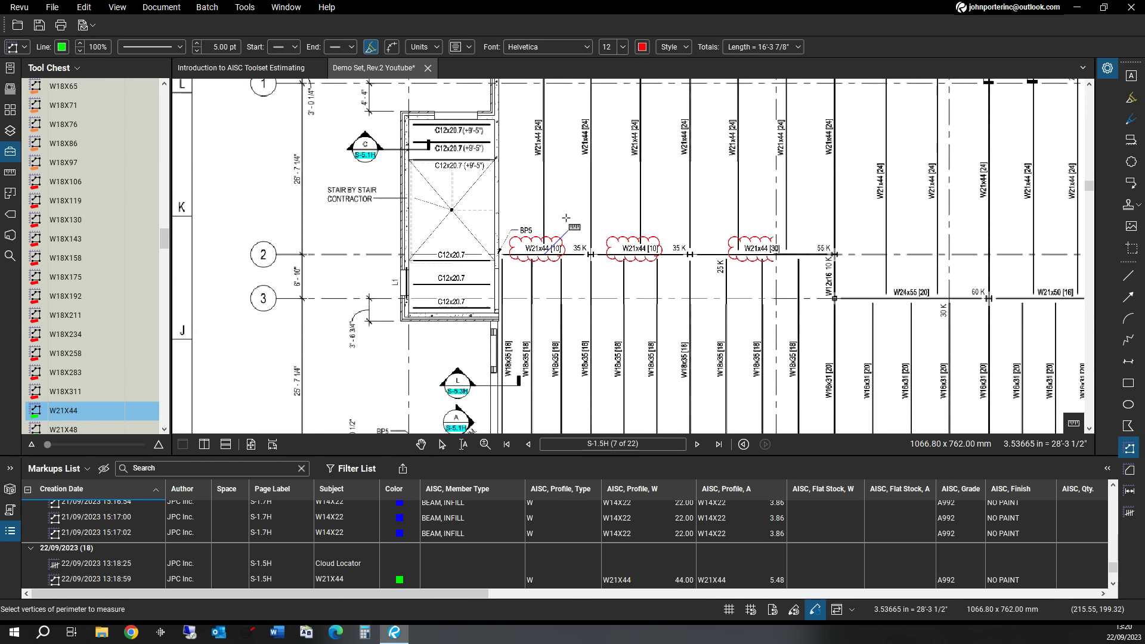
scroll(574, 270, up, 3)
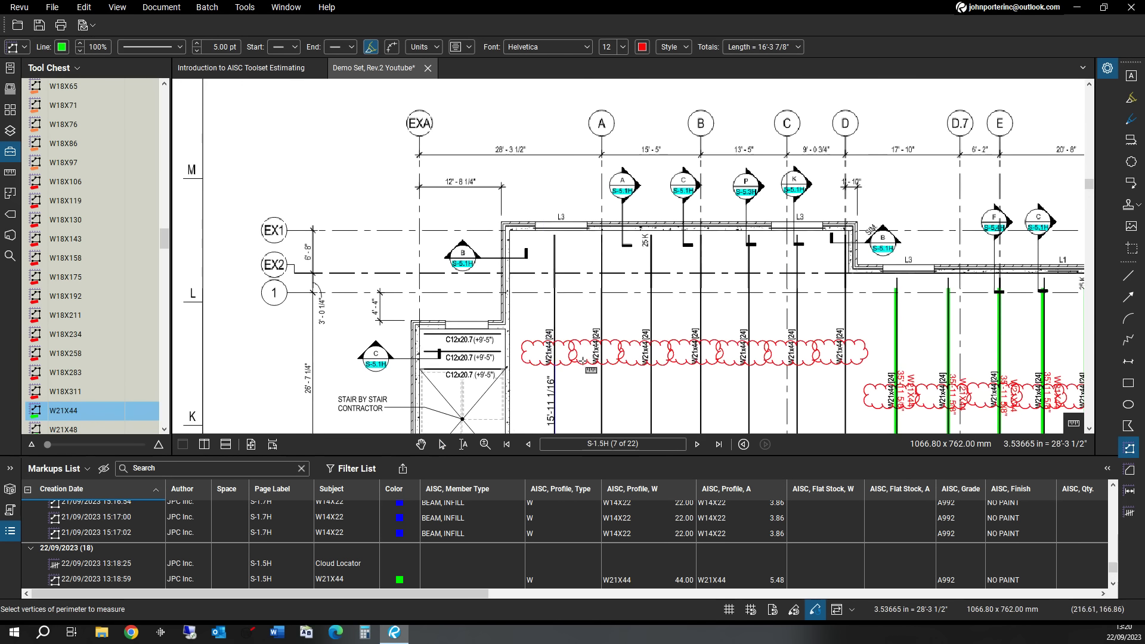
double_click(555, 231)
scroll(555, 232, down, 3)
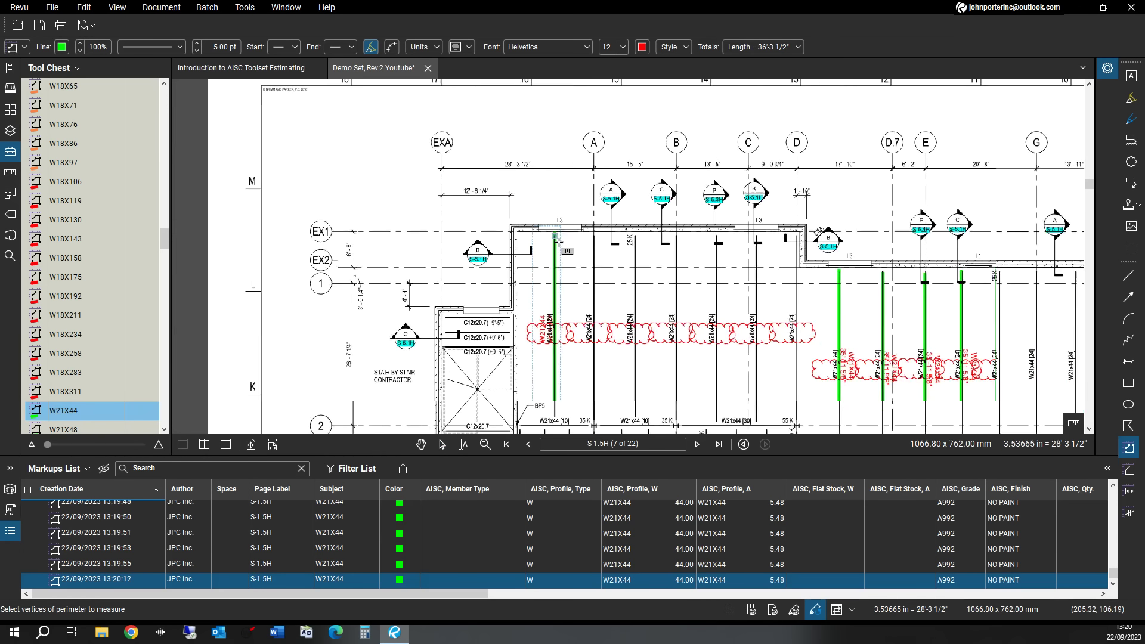
- Reuse the recent 36'-3 1/2" W21X44 measurement and place copies on the remaining six W21x44 beams between grids EX1 and 2
click(165, 104)
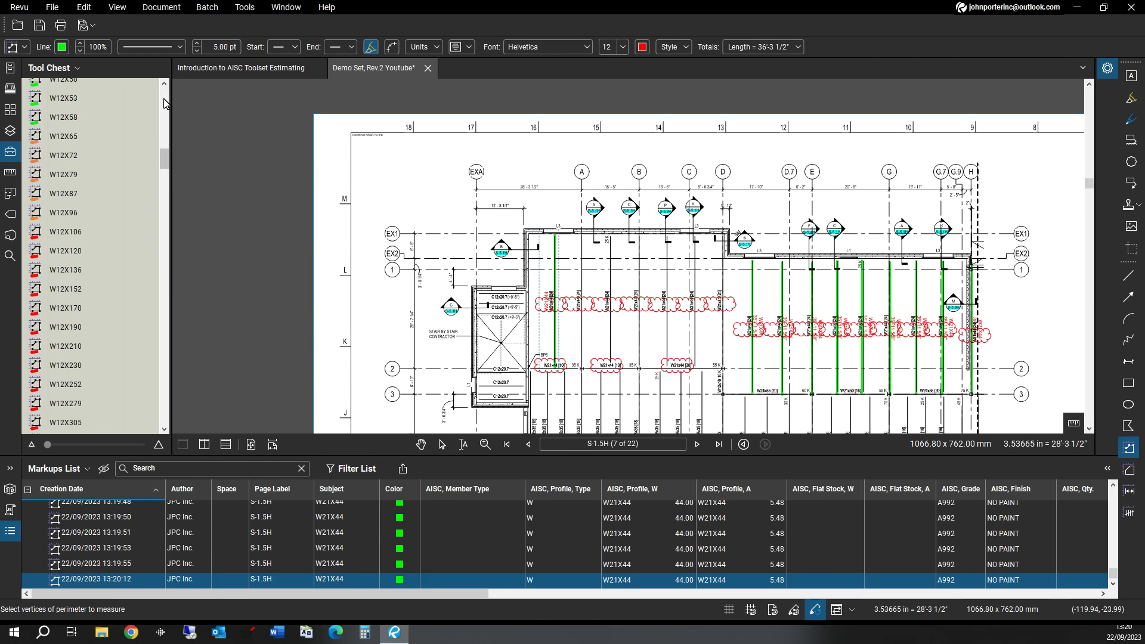
click(36, 113)
click(579, 233)
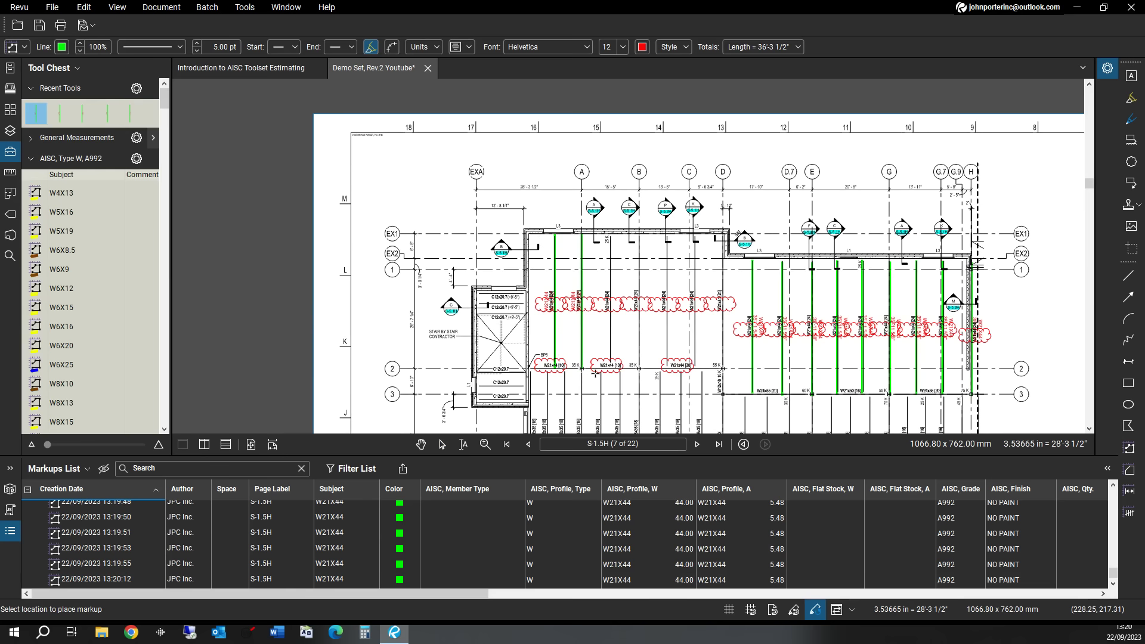
click(615, 374)
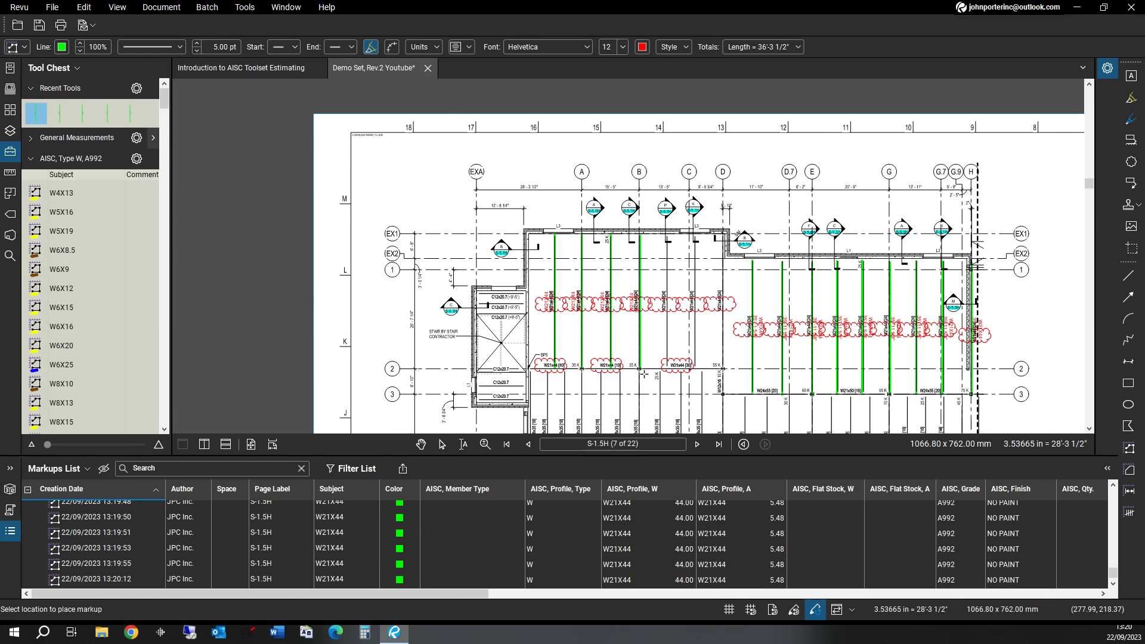
click(644, 374)
click(695, 374)
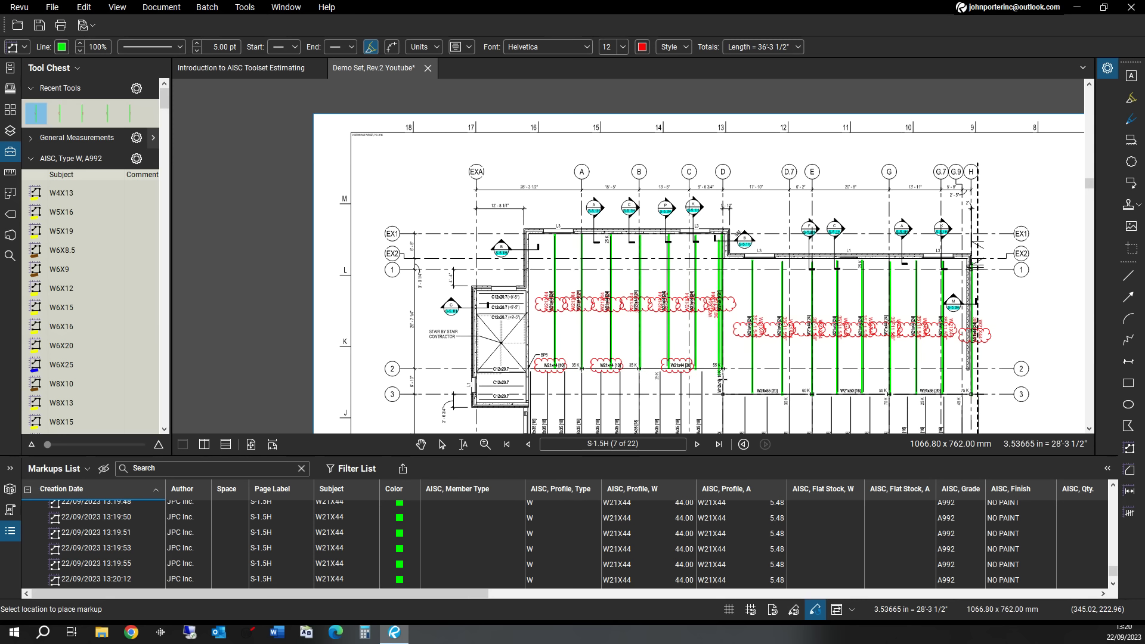
key(Escape)
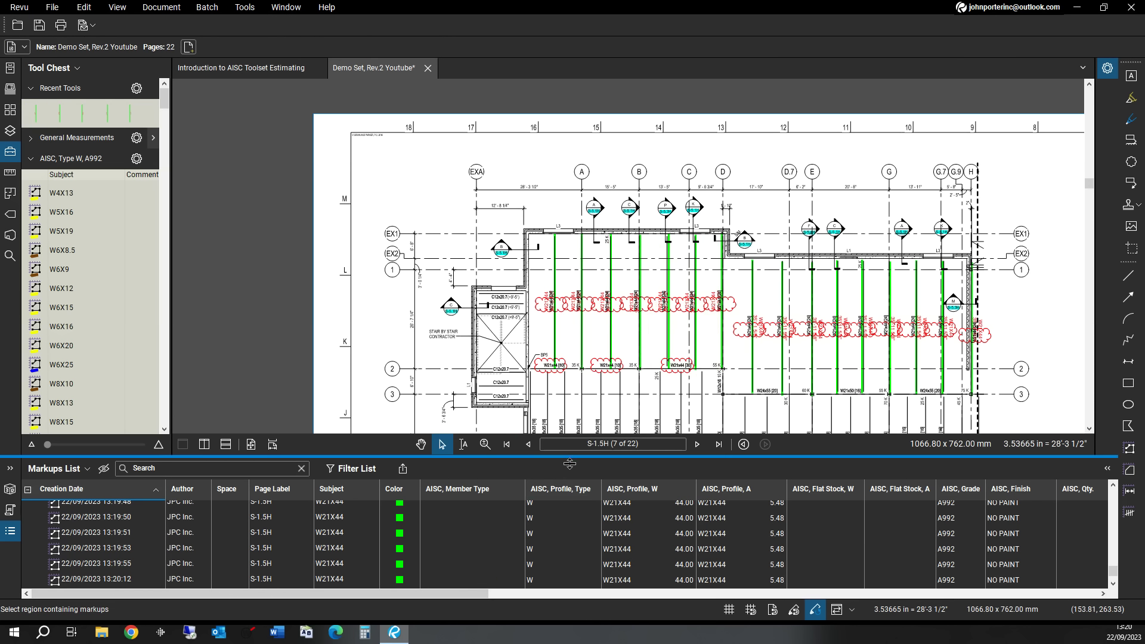
- Enlarge the Markups List and look through the W14X22 and W21X44 entries
drag(569, 462, 569, 357)
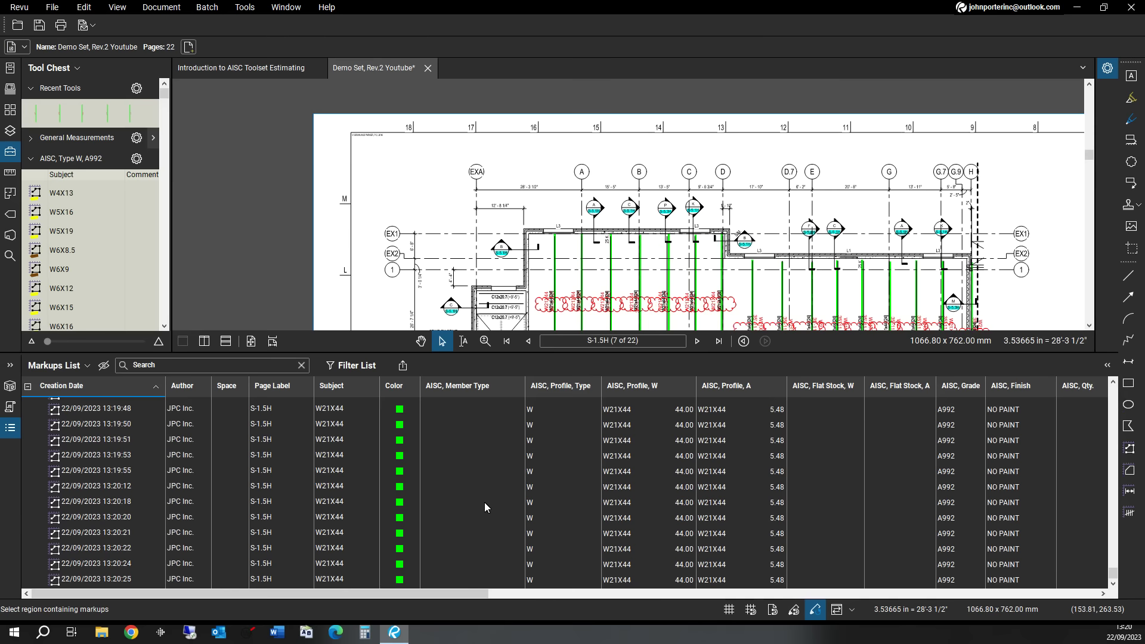
scroll(484, 504, up, 2)
scroll(485, 502, up, 3)
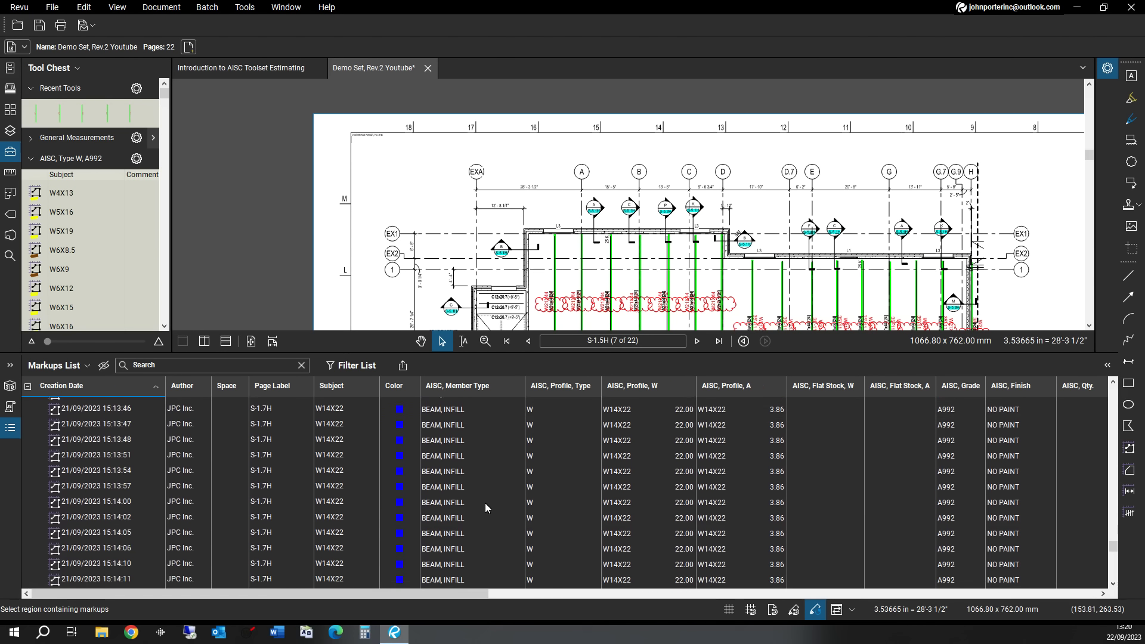
scroll(485, 502, down, 2)
scroll(485, 504, down, 3)
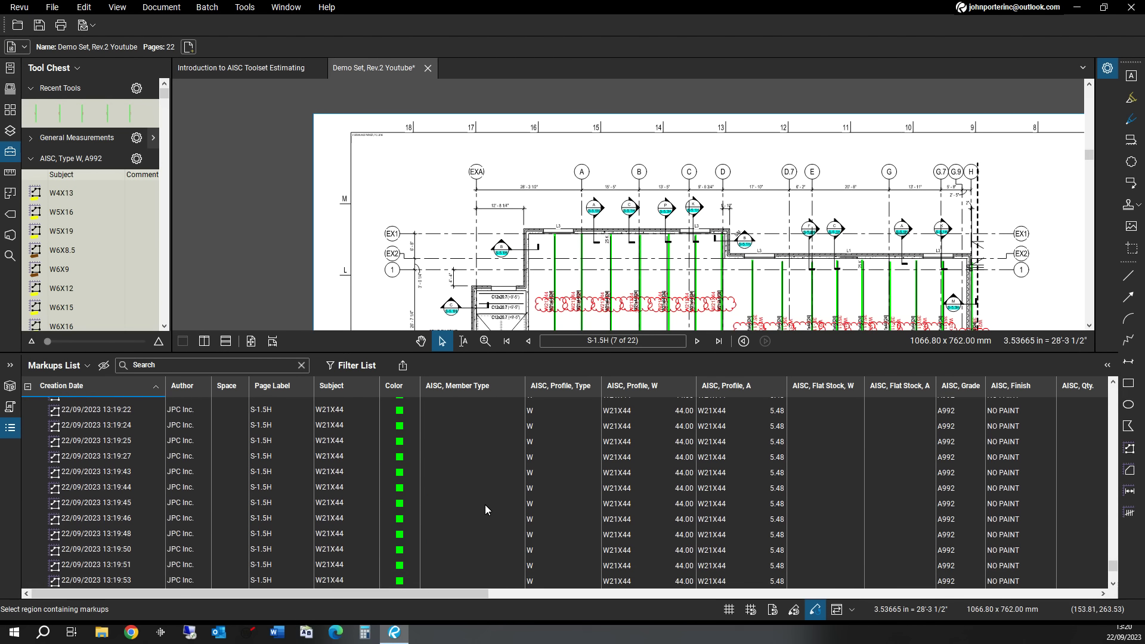
- Try the Creation Date sort of the Markups List in descending and ascending order
click(56, 386)
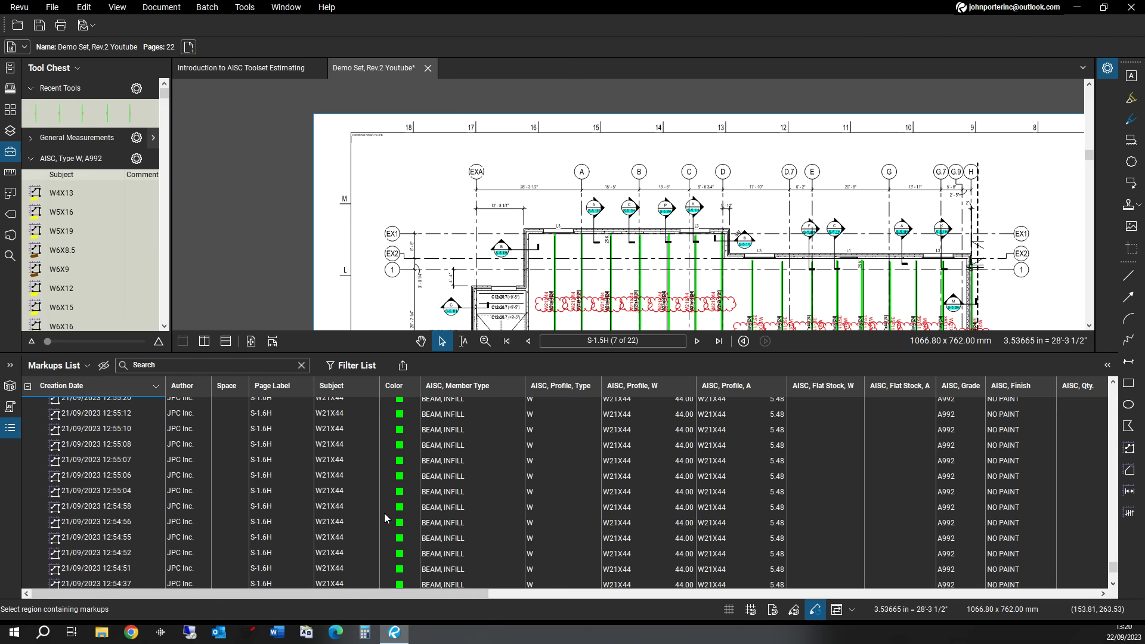
click(103, 385)
scroll(183, 480, up, 5)
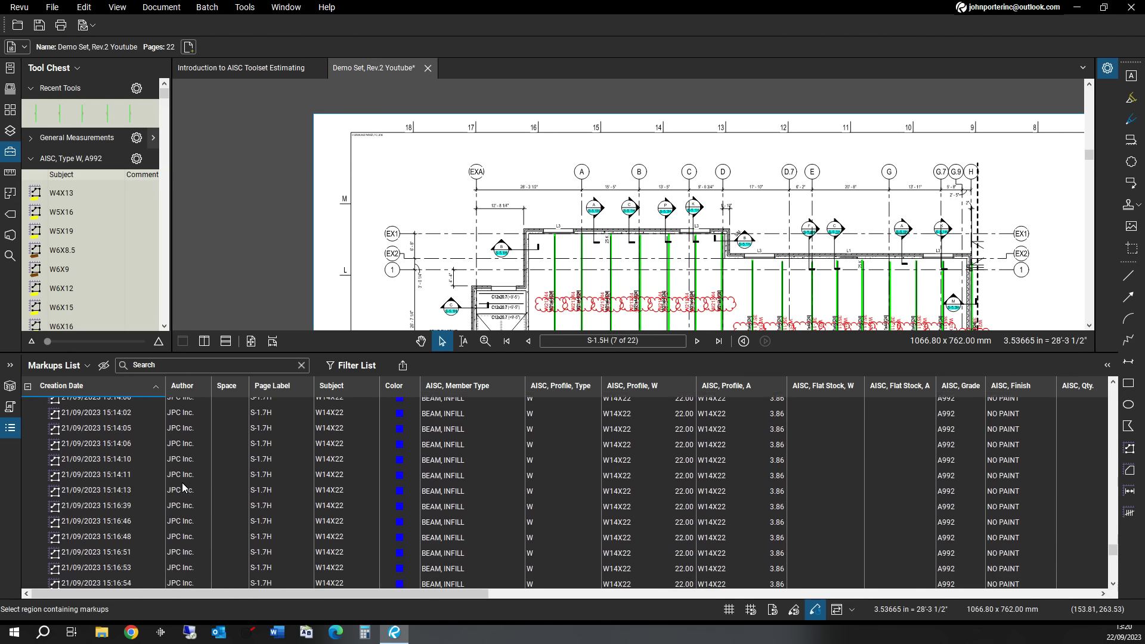
click(99, 389)
scroll(155, 447, down, 5)
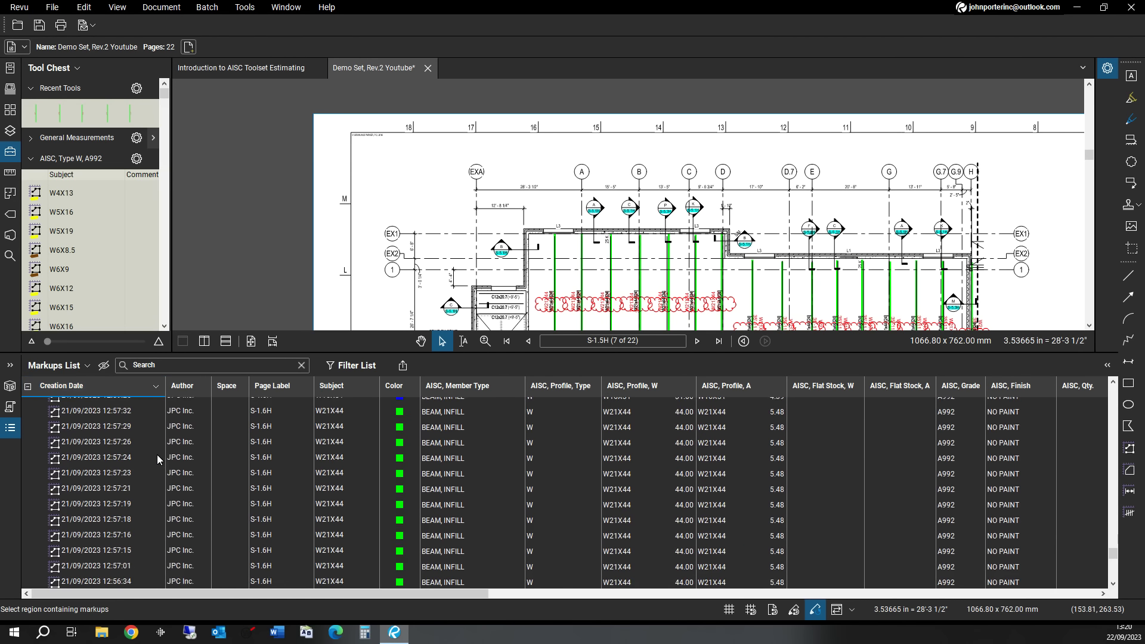
click(106, 385)
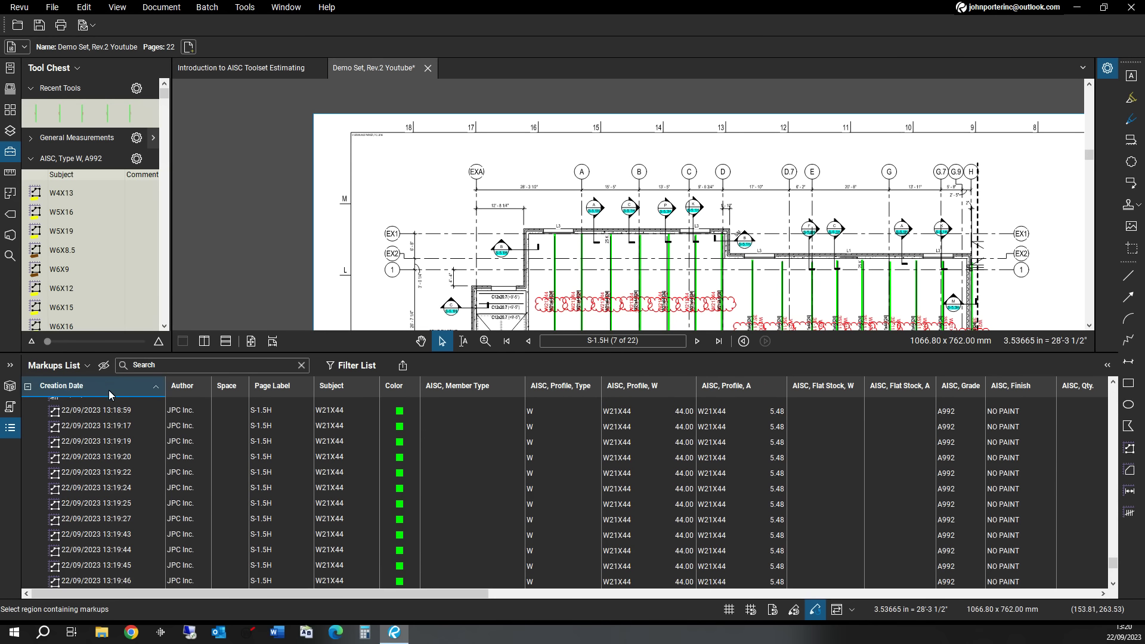
- Review the S-1.5H markups dated 22/09/2023 and select the W21X44 entry created at 13:19:19 to locate it on the plan
scroll(138, 439, up, 5)
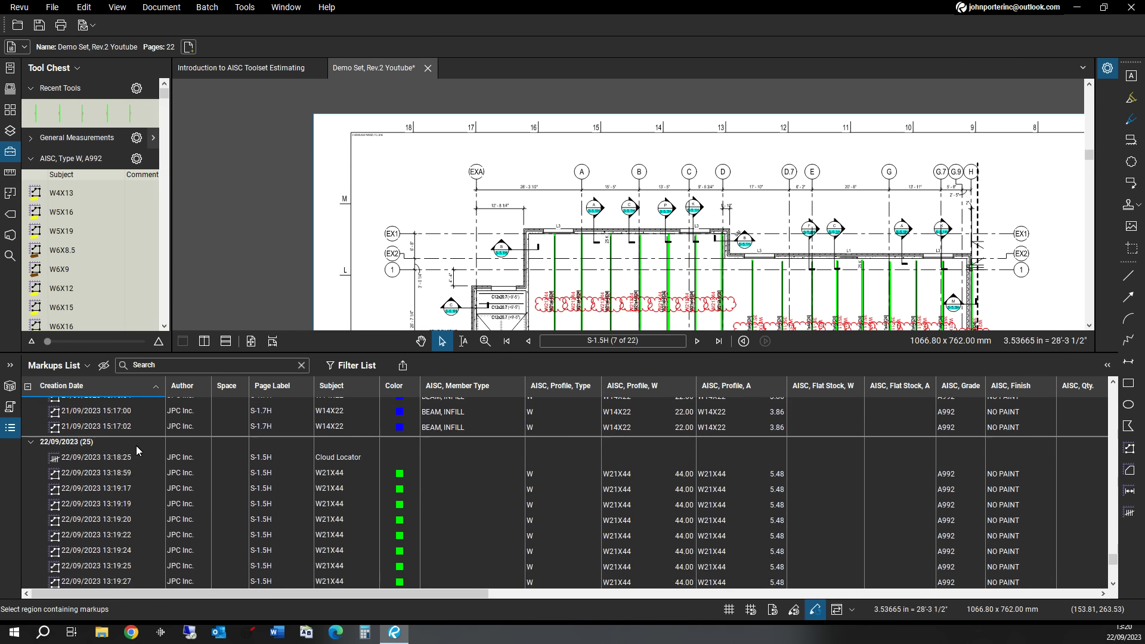
scroll(136, 445, down, 5)
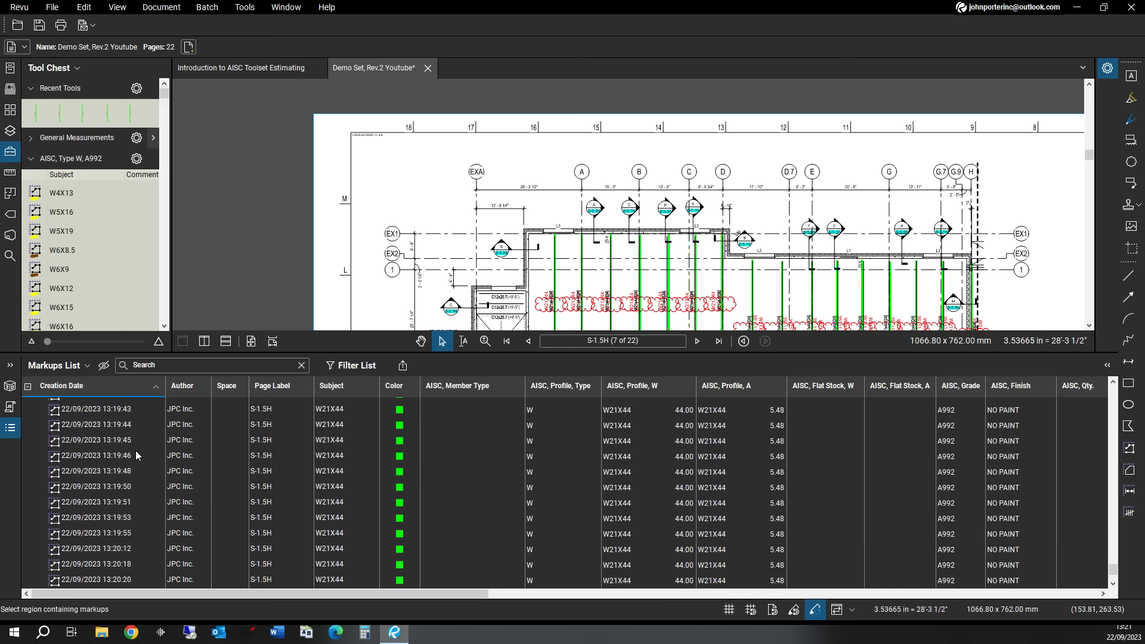
scroll(136, 454, up, 5)
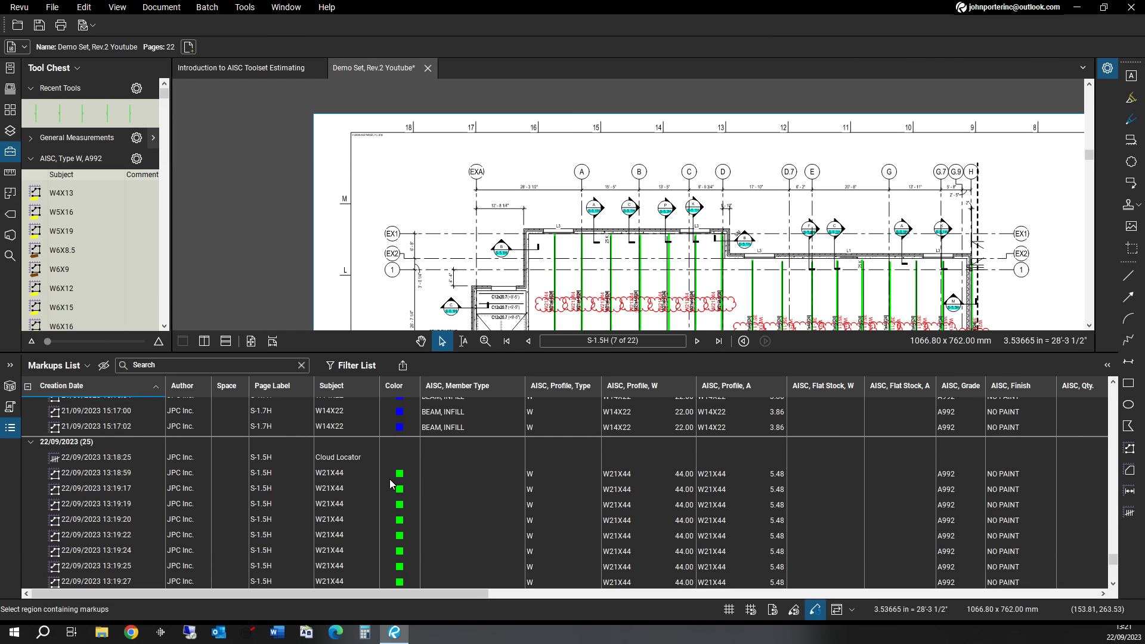
scroll(393, 483, down, 2)
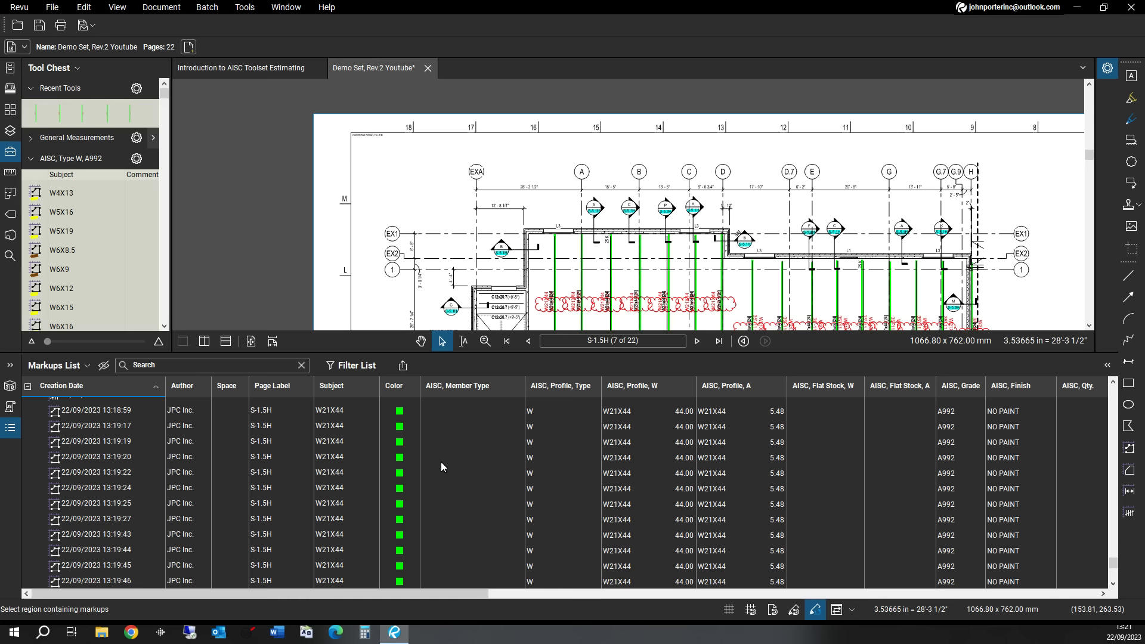
click(474, 438)
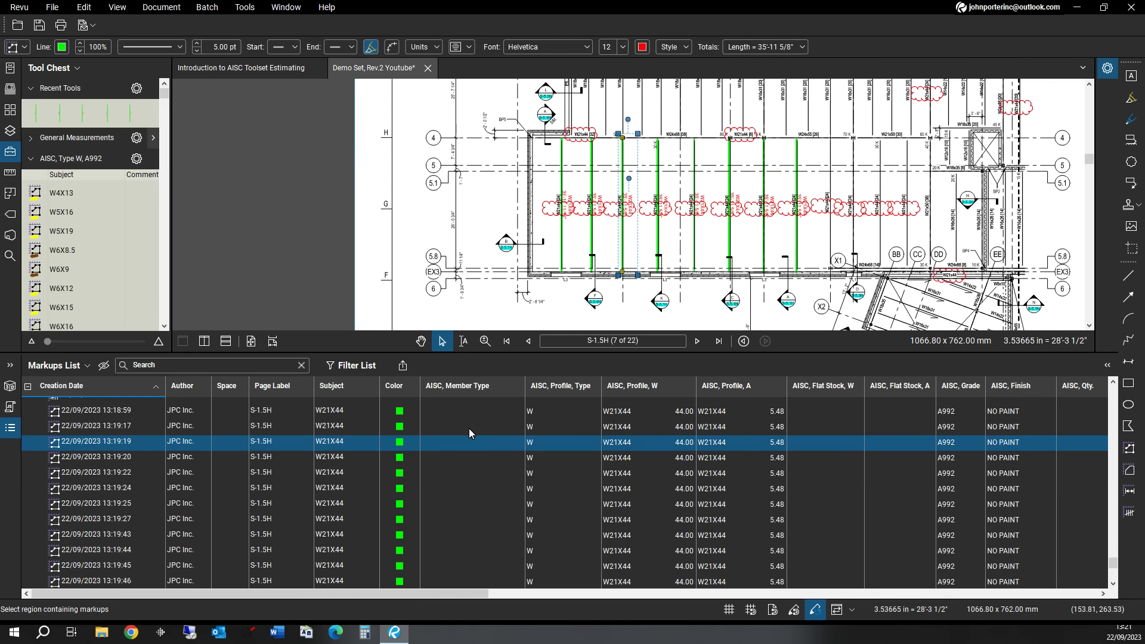
- Set the AISC member type of the W21X44 entry created at 13:19:19 to BEAM, INFILL
click(467, 443)
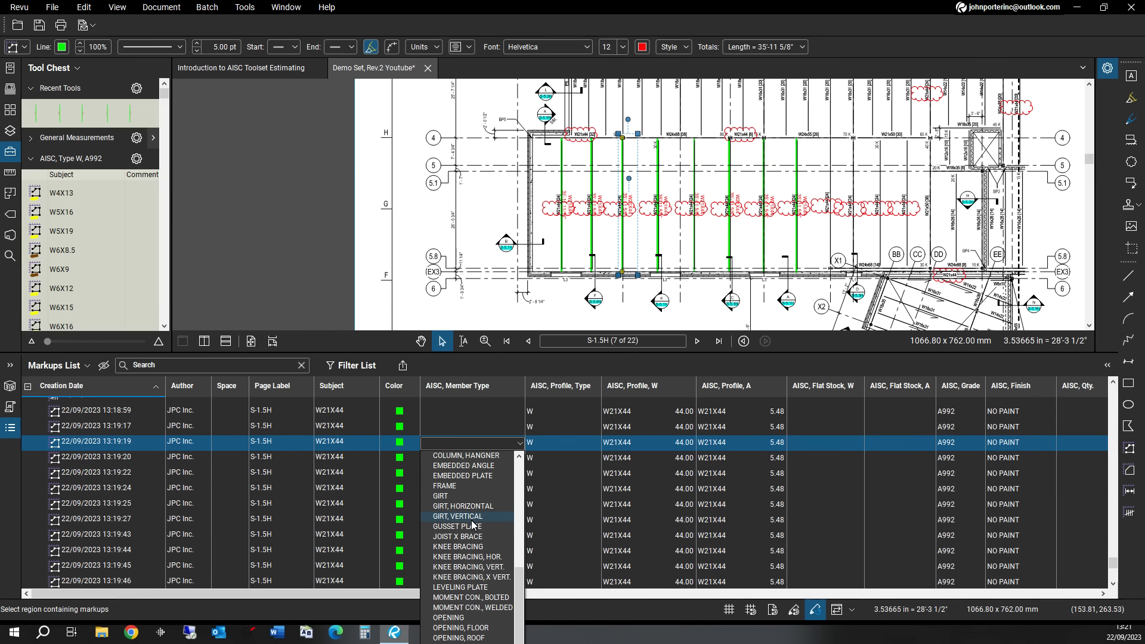
click(517, 467)
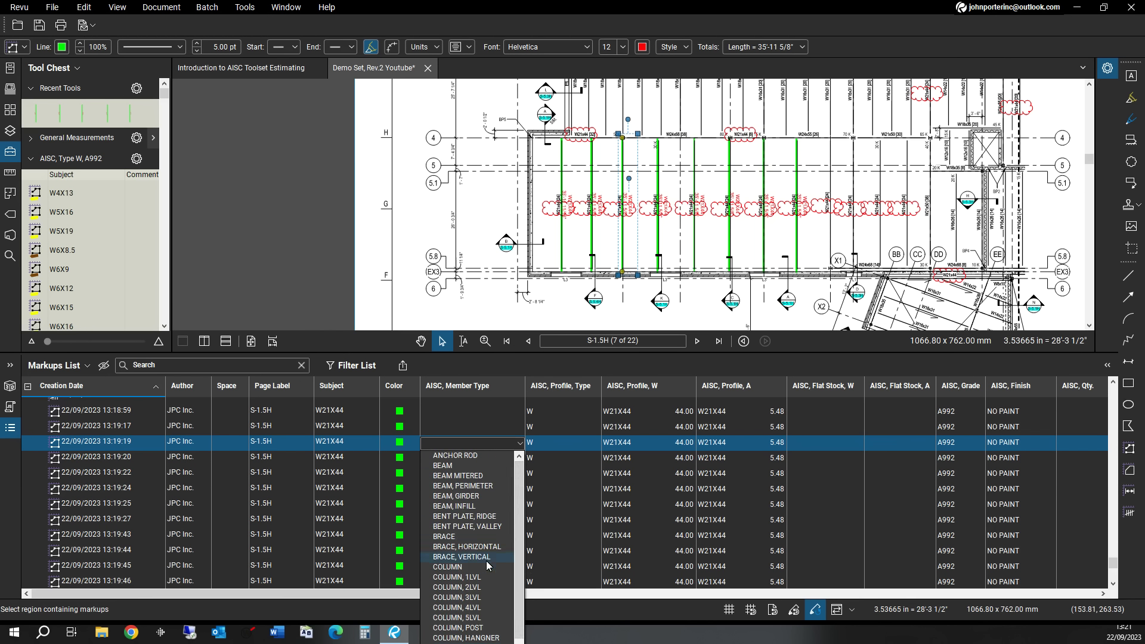
click(457, 506)
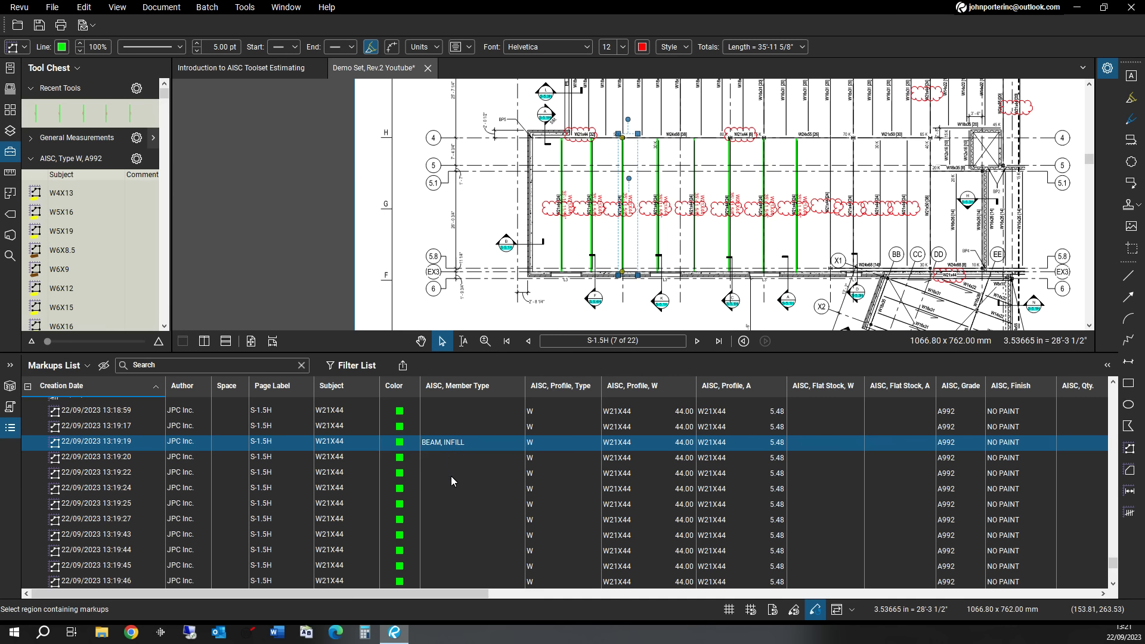
- Select all W21X44 entries from 13:18:59 to 13:20:25 together and set their AISC member type to BEAM, INFILL
scroll(451, 477, up, 2)
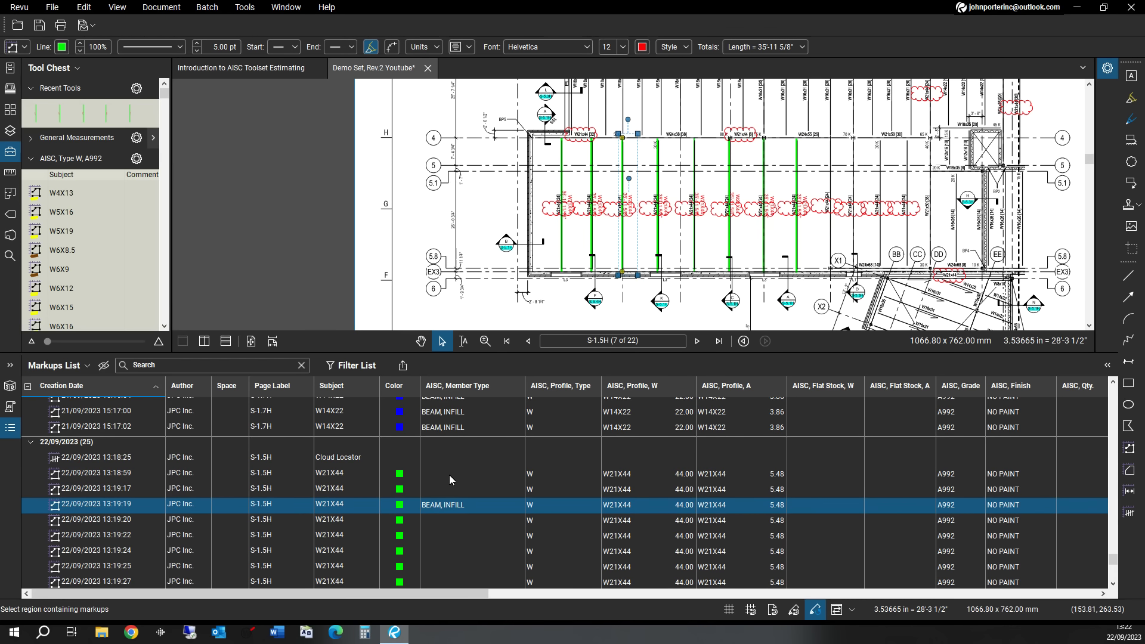
shift+click(449, 475)
click(450, 475)
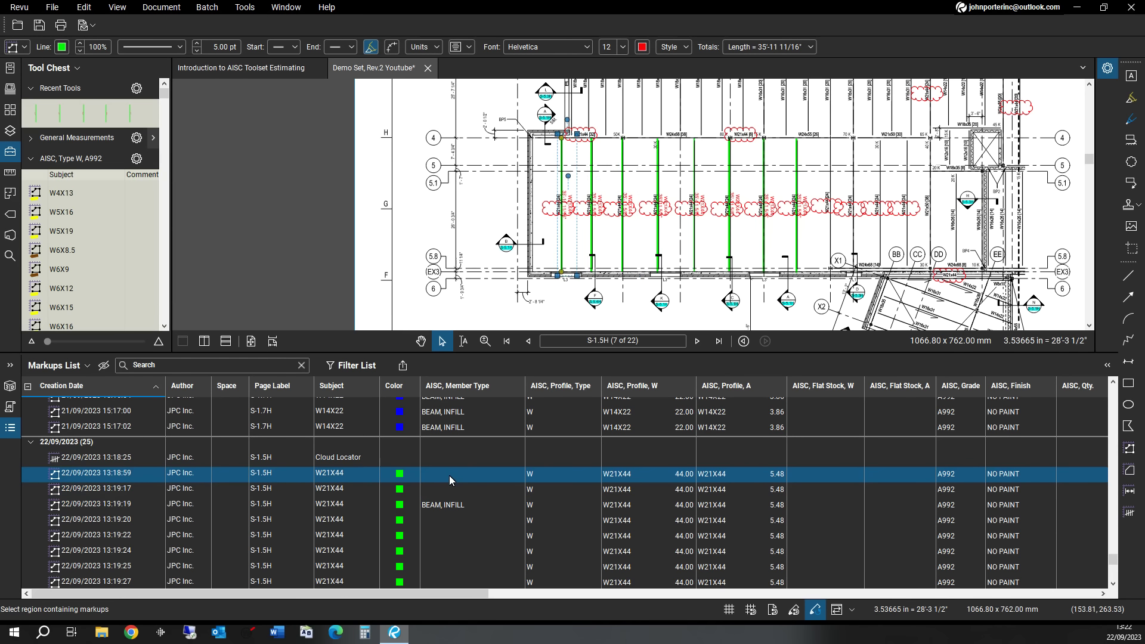
scroll(449, 475, down, 5)
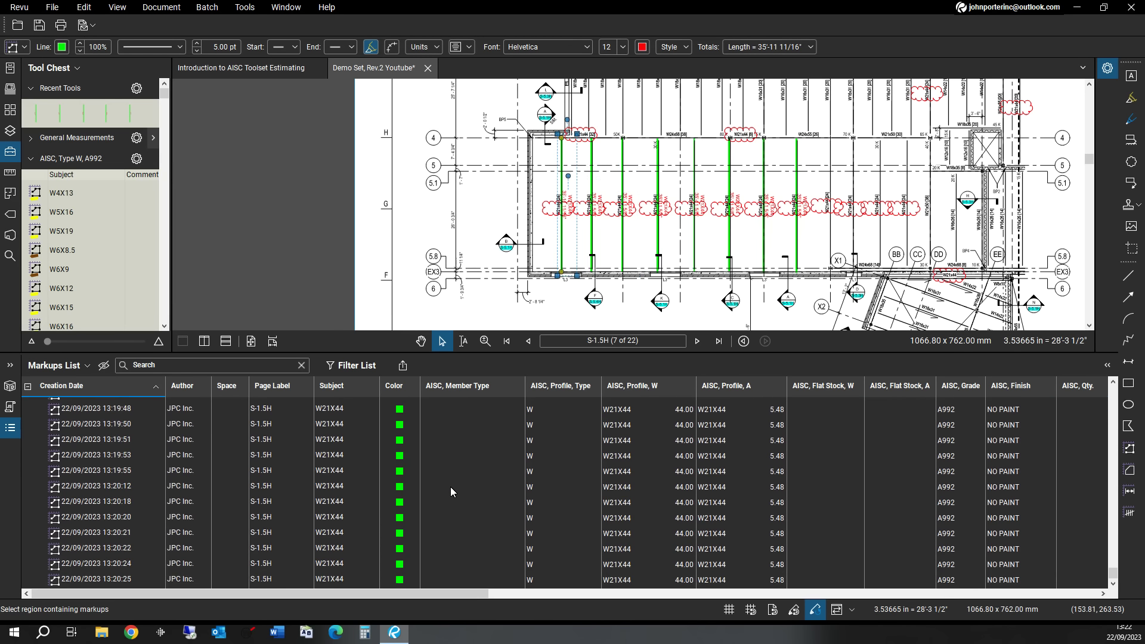
shift+click(440, 579)
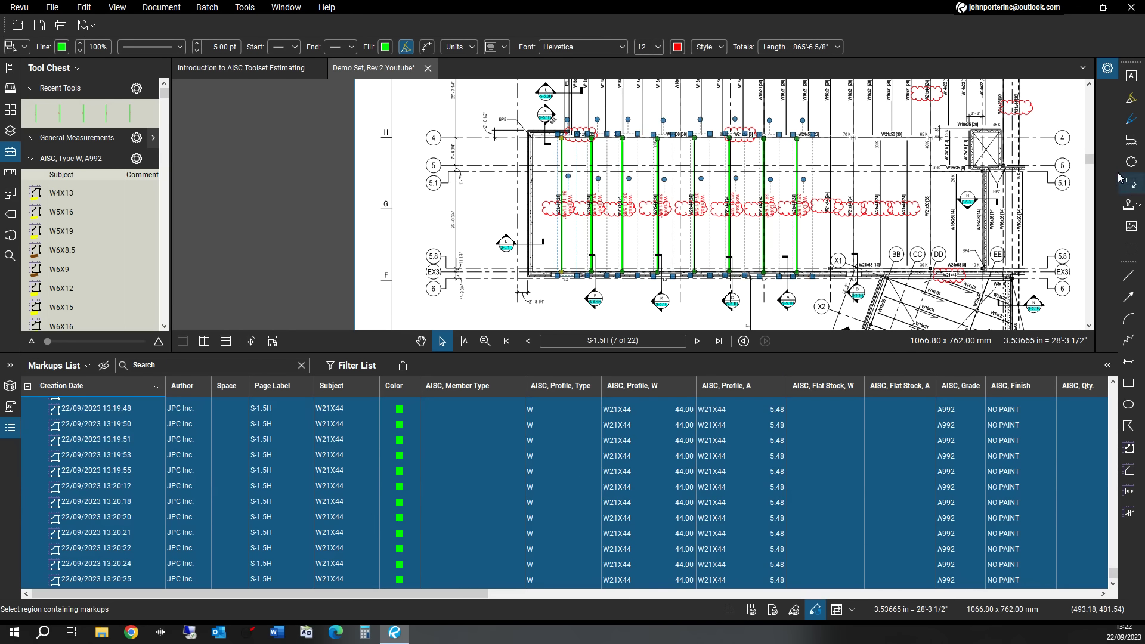
click(1107, 69)
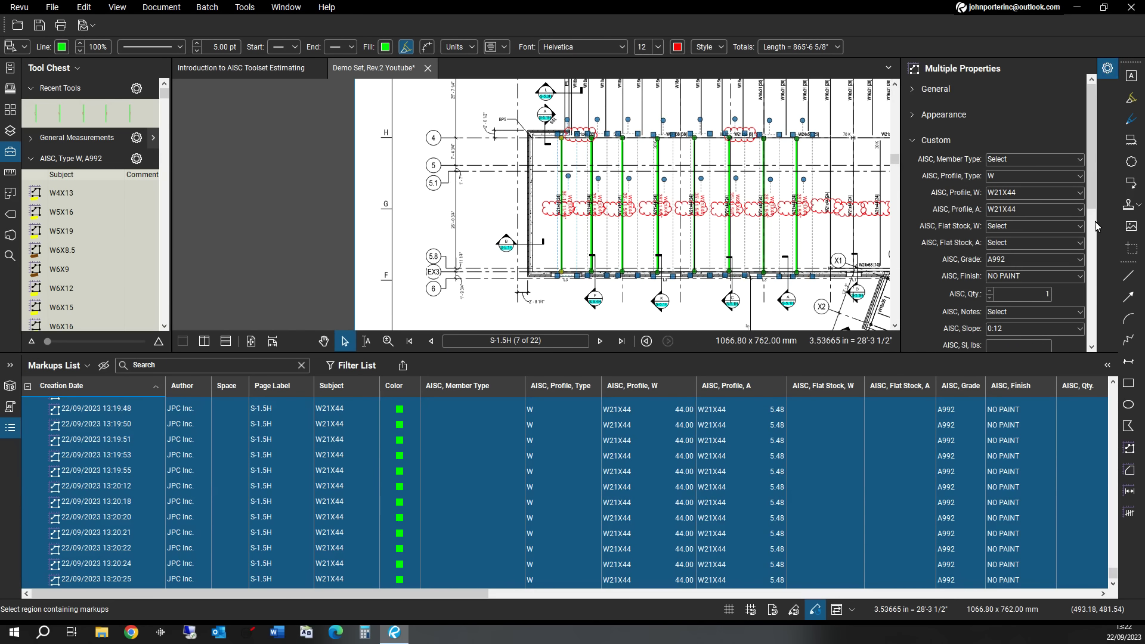
click(1042, 160)
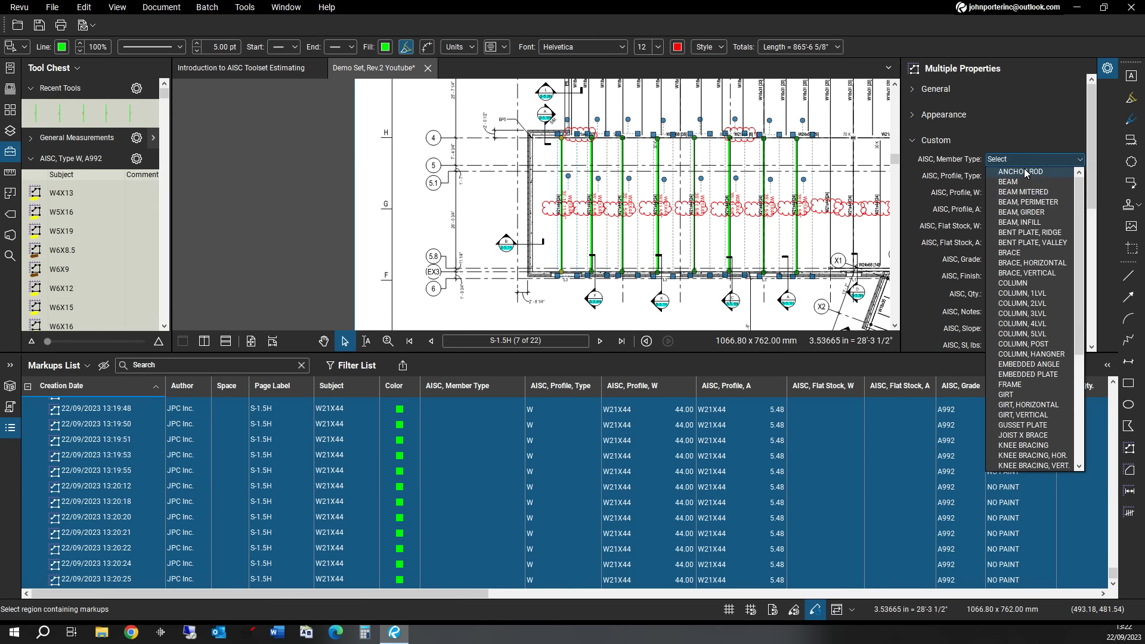
click(1027, 224)
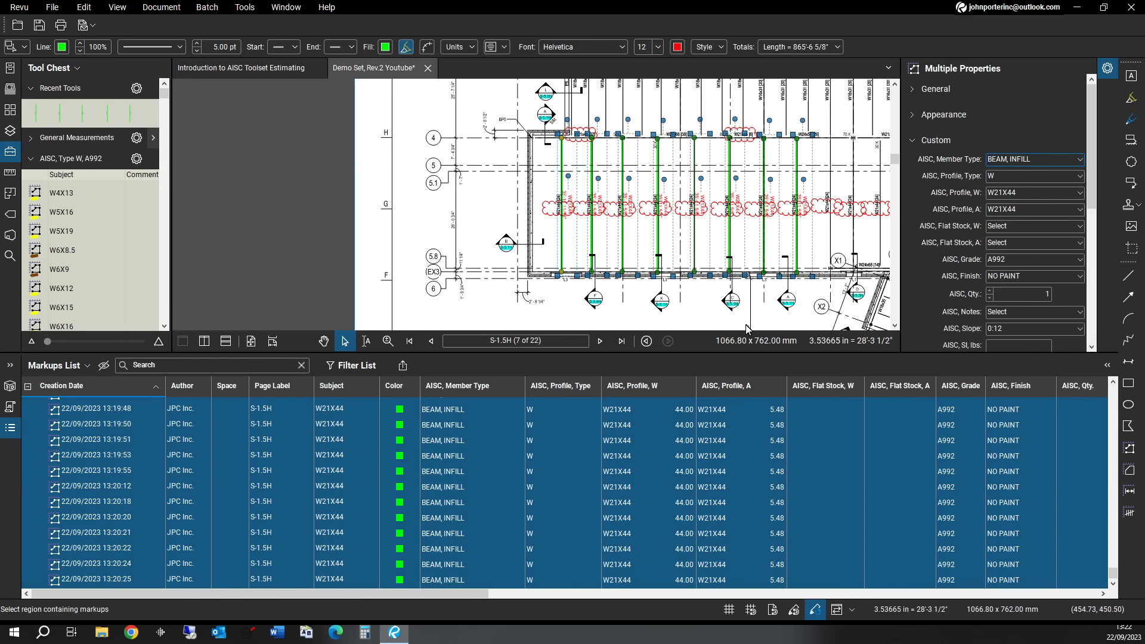
click(481, 507)
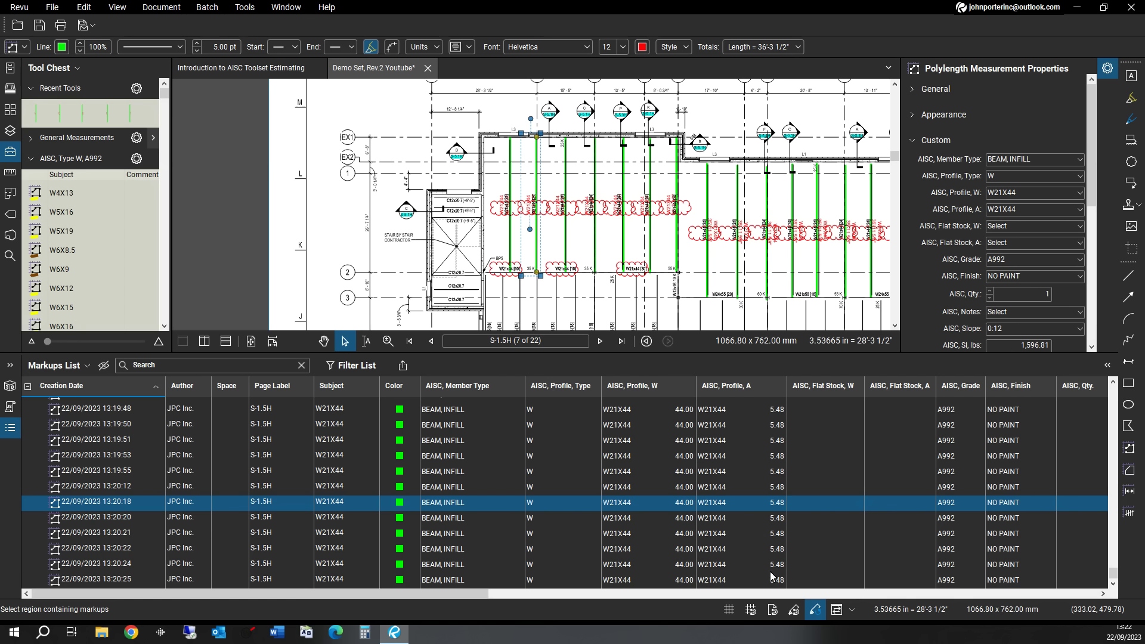
drag(456, 593, 556, 596)
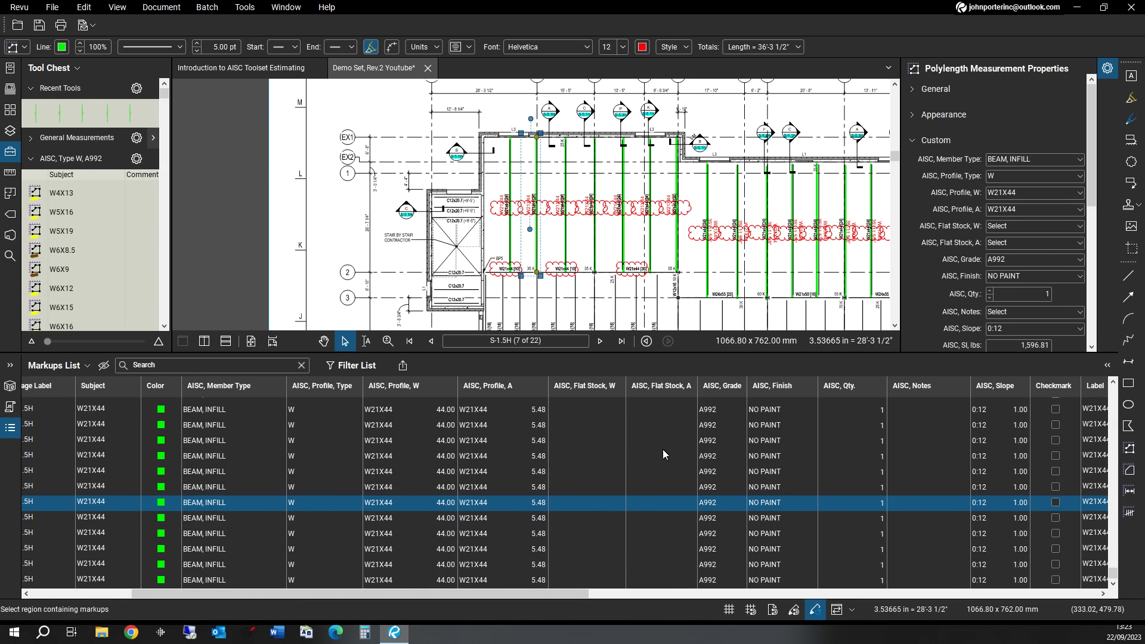
- Collapse the AISC, Type W, A992 tool set and expand AISC, Type PL, A36 to reach its plate tools
click(30, 161)
scroll(163, 318, down, 5)
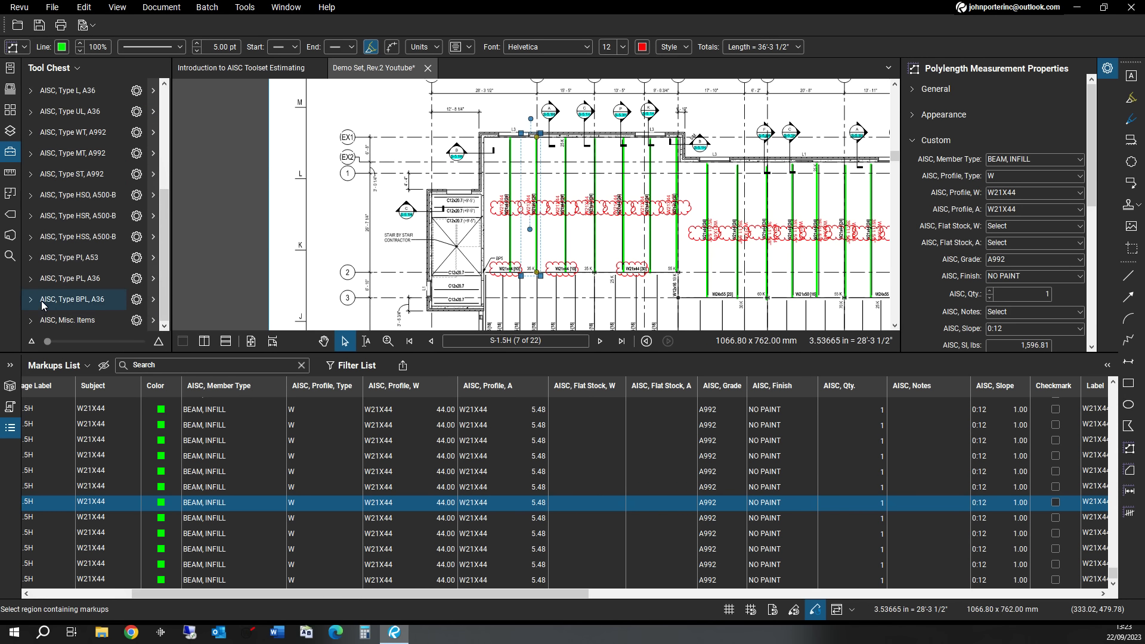
click(47, 280)
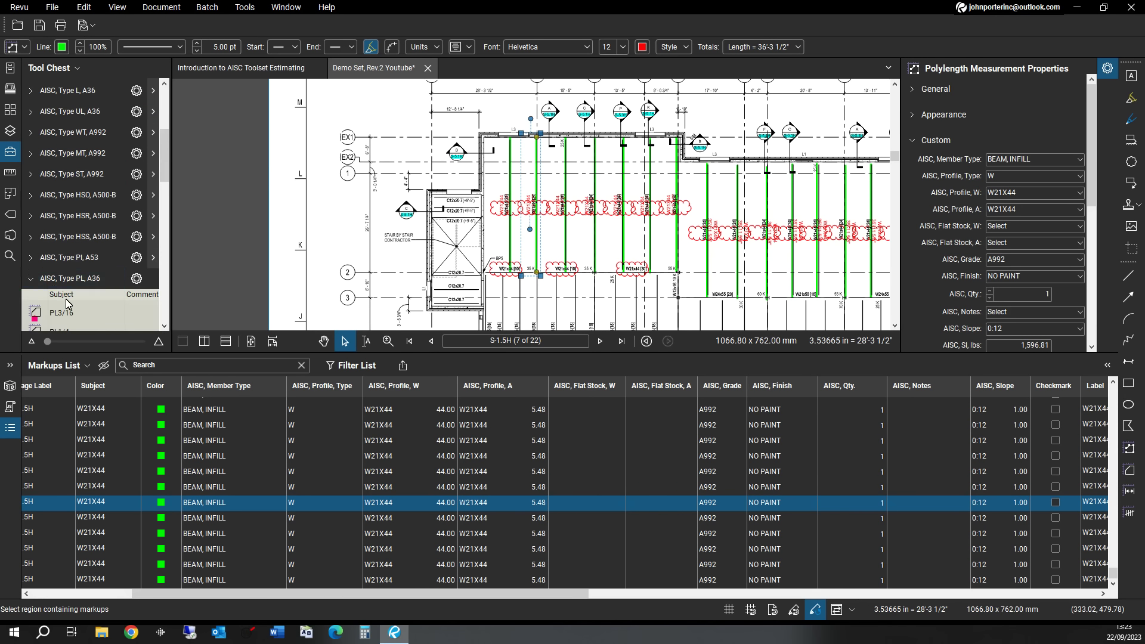
scroll(67, 303, down, 6)
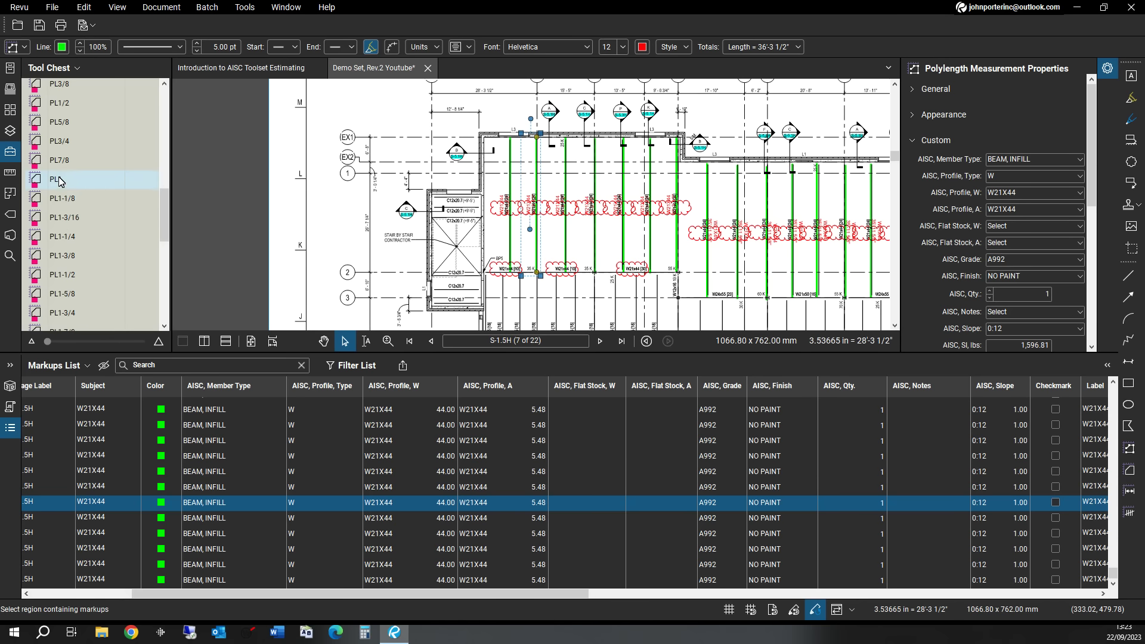
- Draw three PL1 plate areas of about 9.21, 7.82 and 9.84 sf between the W21x44 beams on plan S-1.5H
click(61, 181)
scroll(758, 194, up, 2)
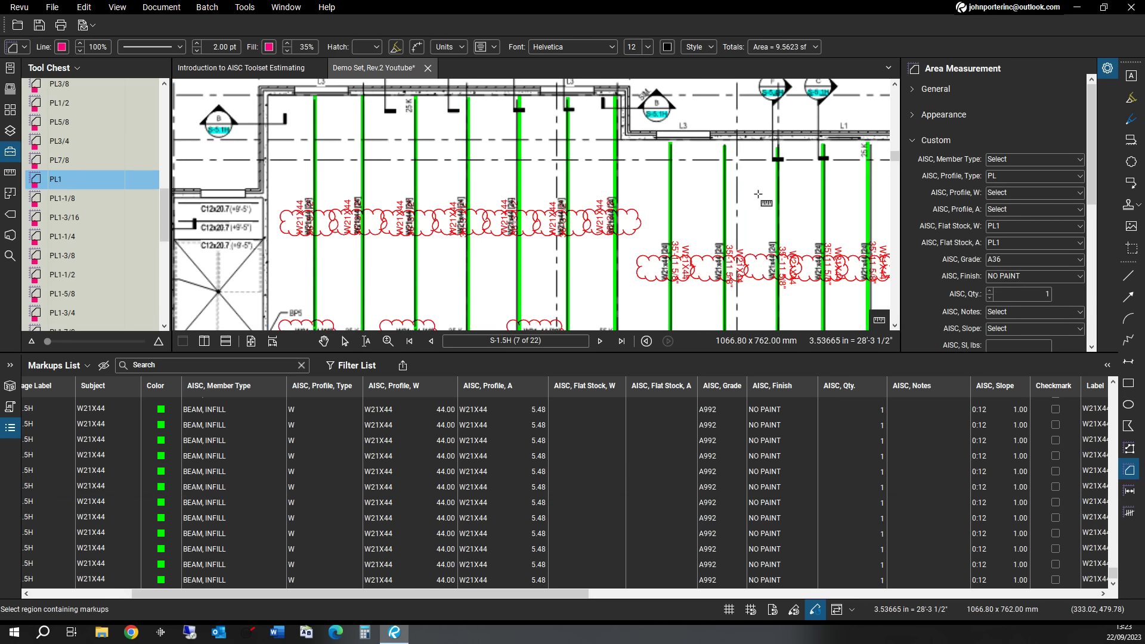
click(758, 194)
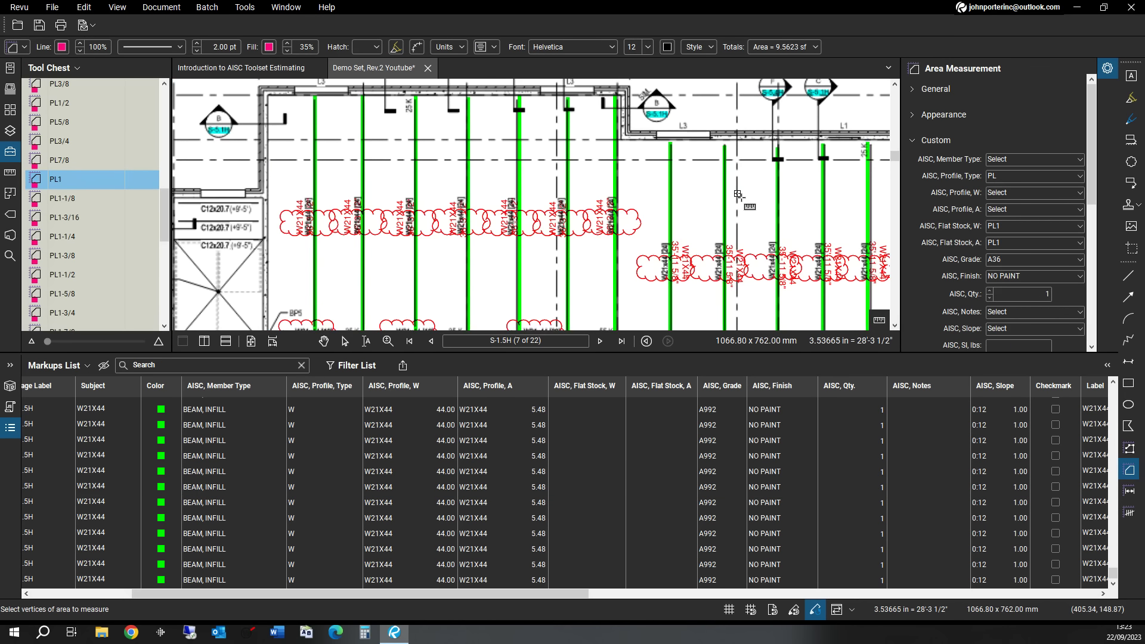
click(761, 215)
click(750, 224)
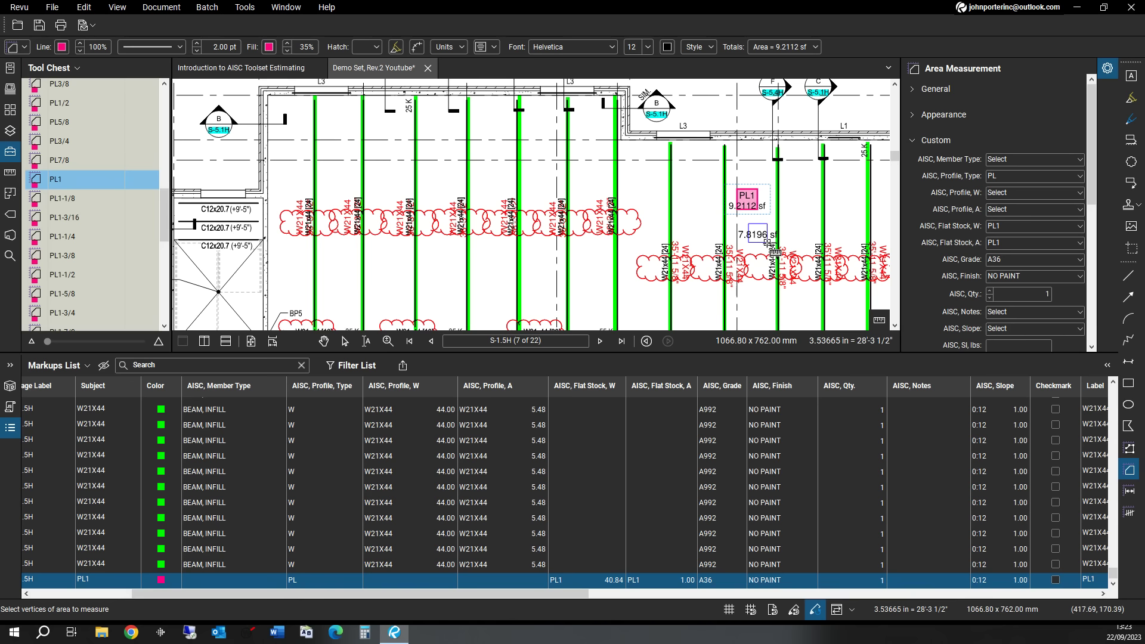
click(768, 242)
click(745, 300)
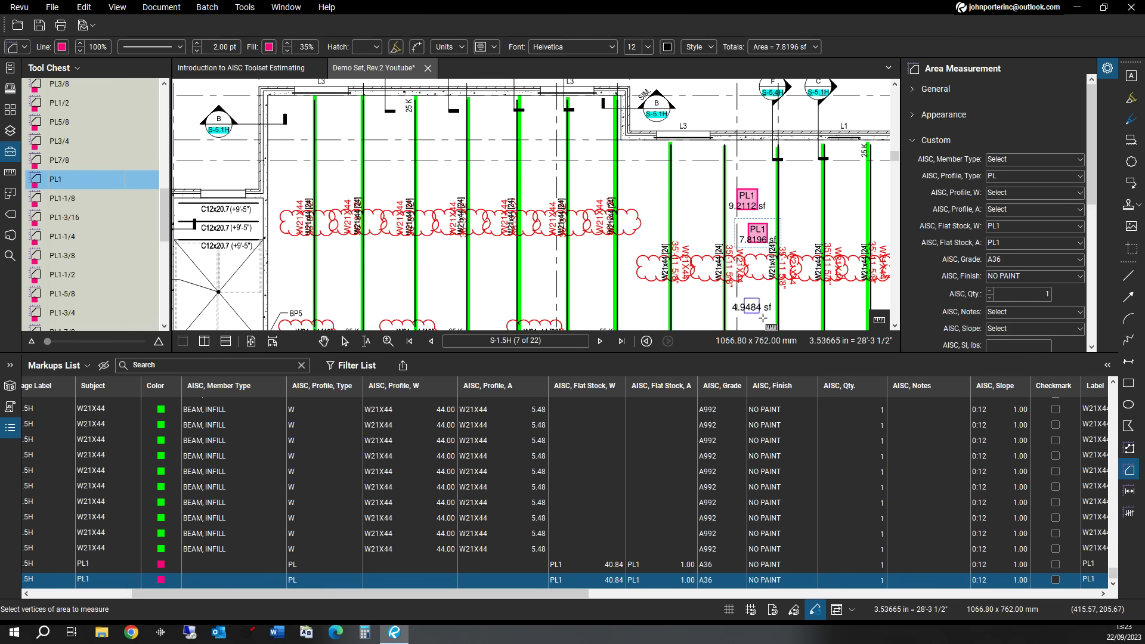
drag(763, 318, 766, 321)
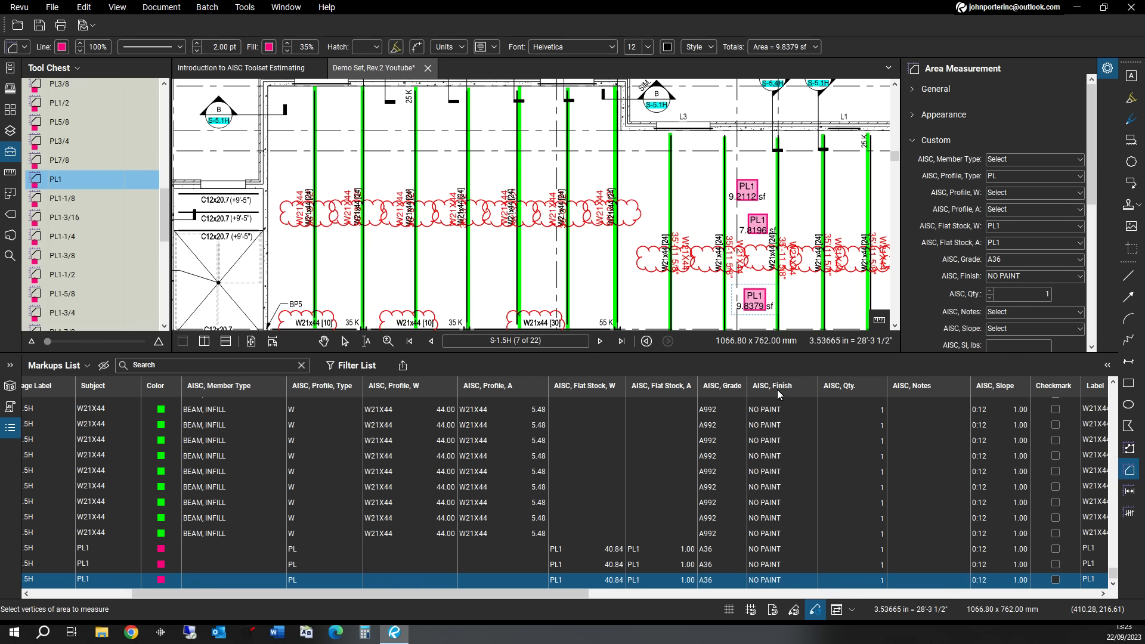
- Select the S-1.5H W21X44 and PL1 entries together and set their AISC finish to GALV
scroll(783, 431, up, 2)
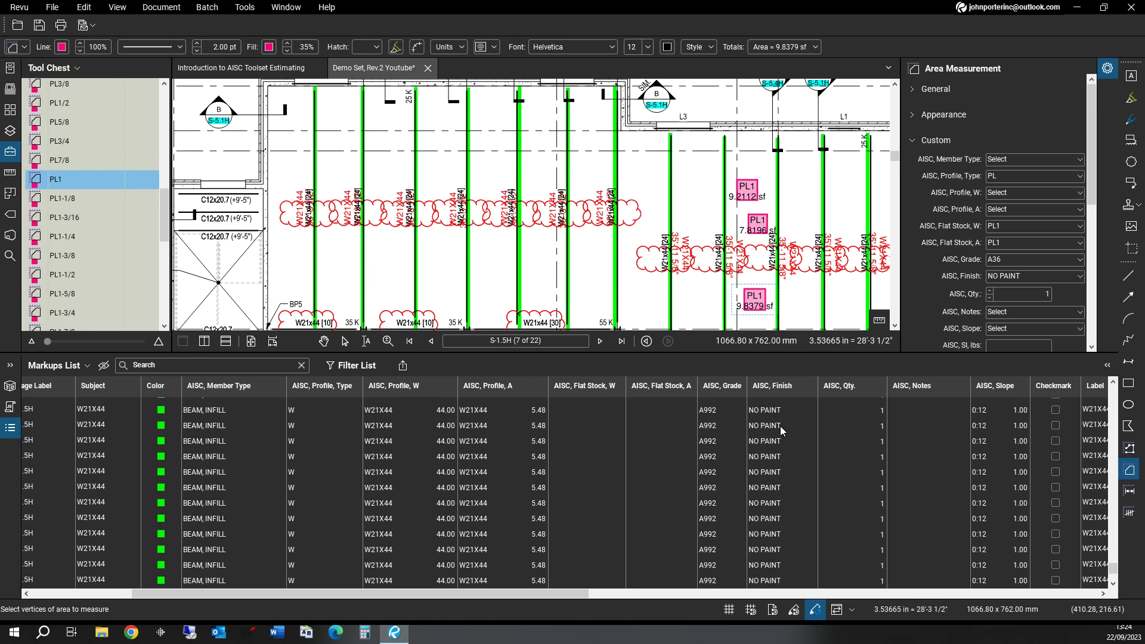
scroll(783, 430, up, 3)
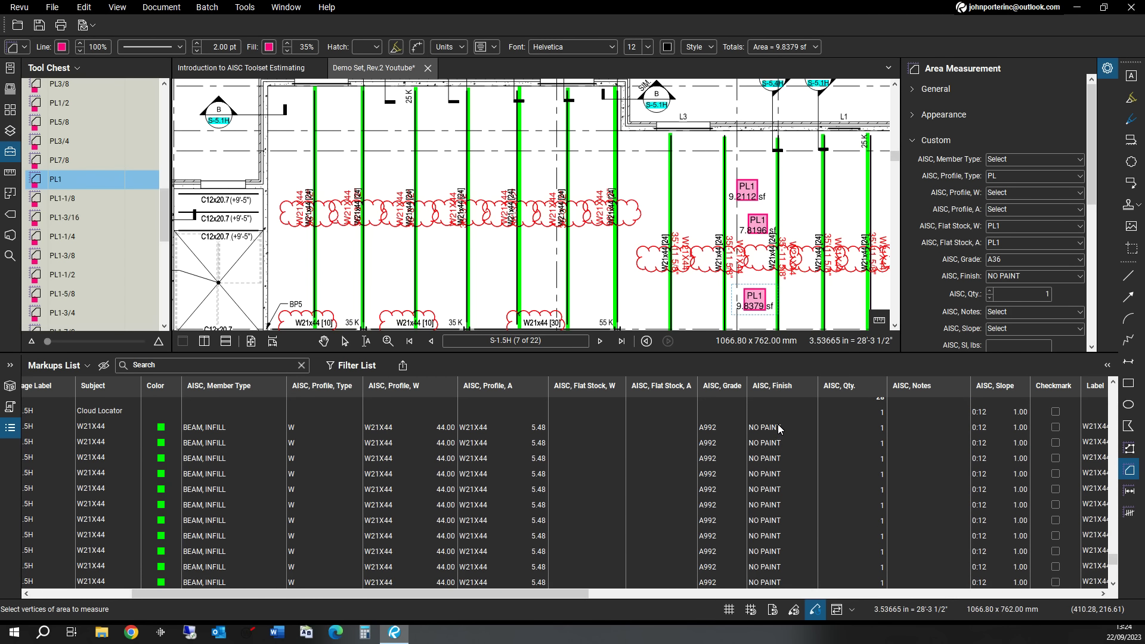
key(Escape)
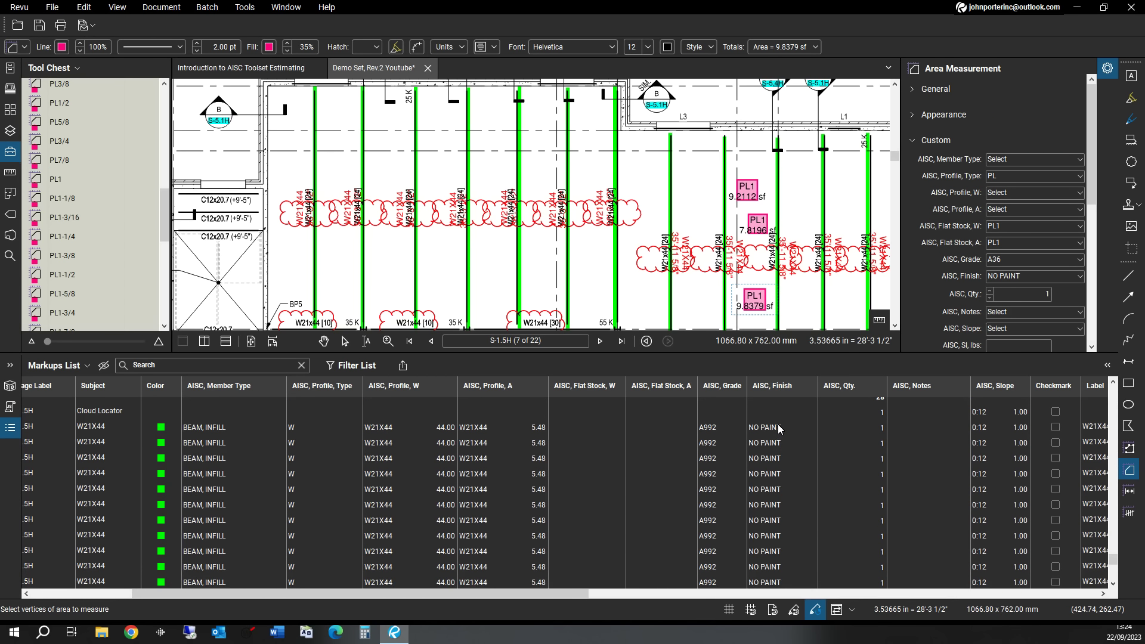
click(778, 428)
scroll(778, 428, down, 3)
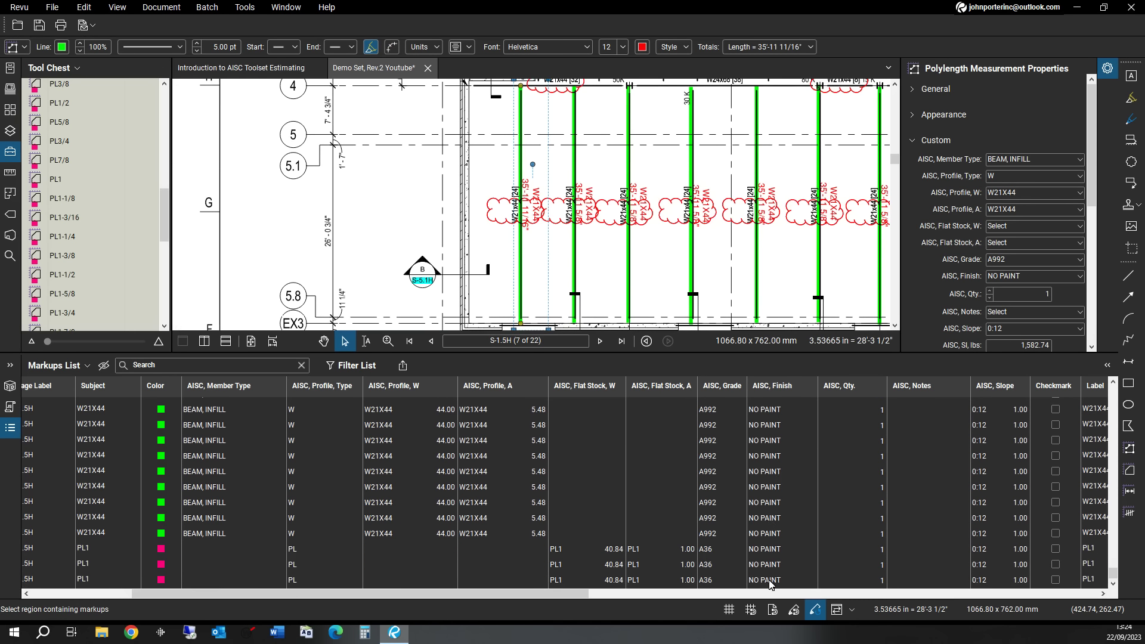
key(ctrl+a)
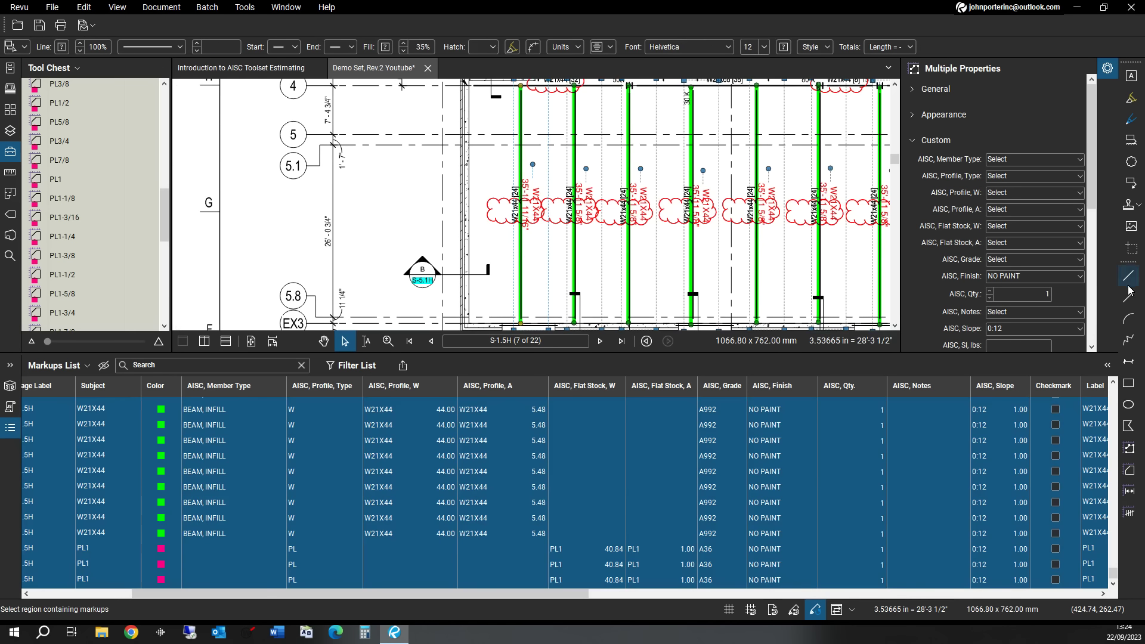
click(1050, 278)
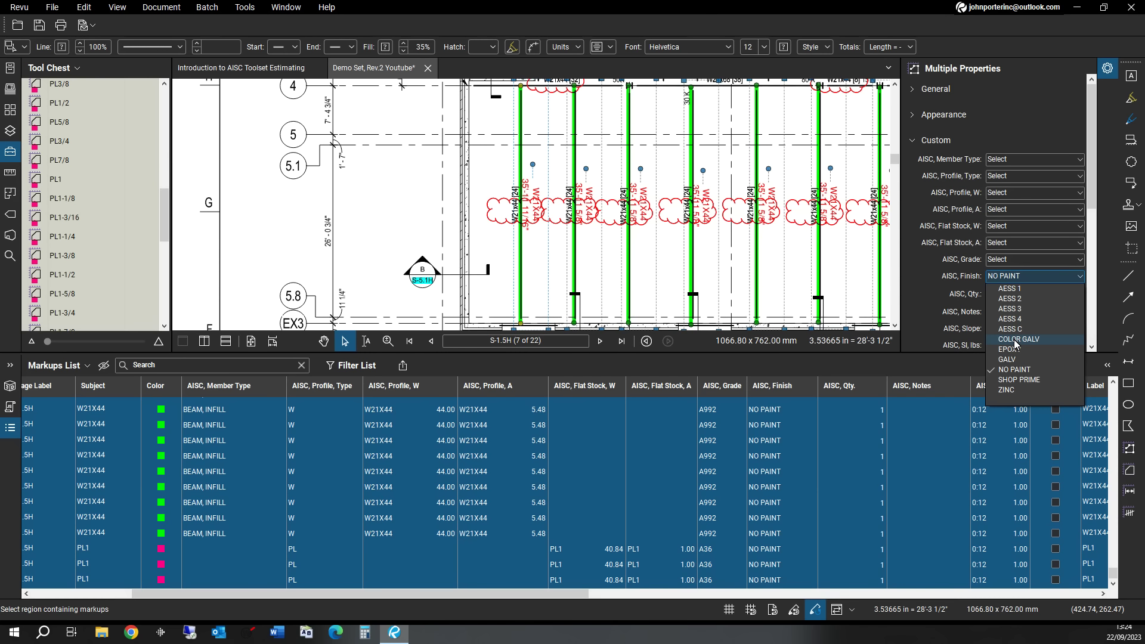
click(1011, 360)
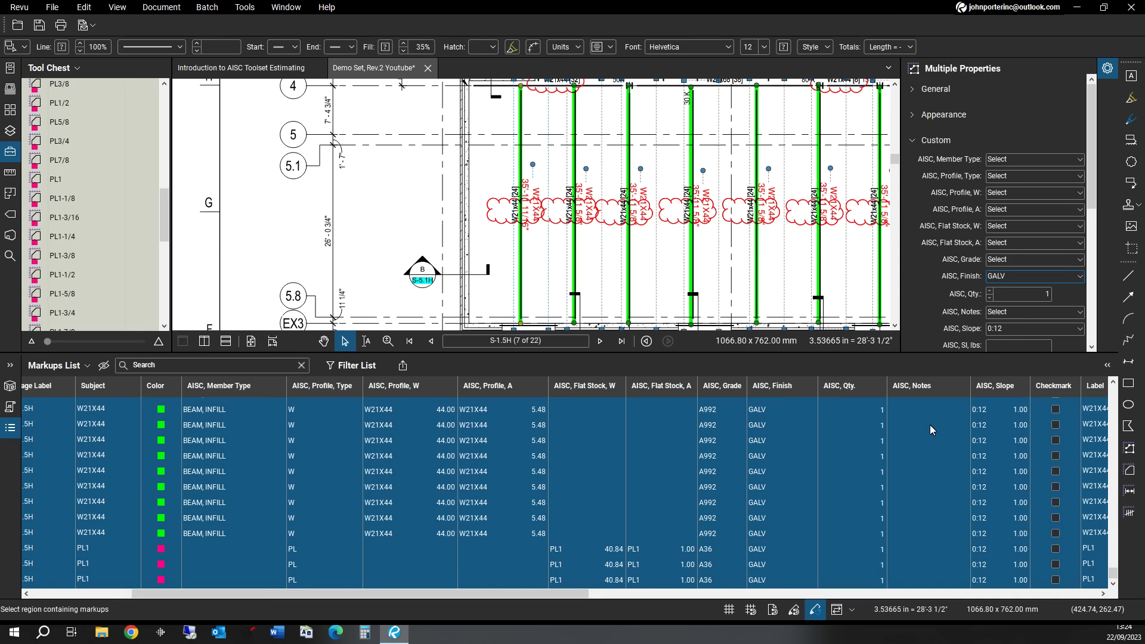
click(783, 482)
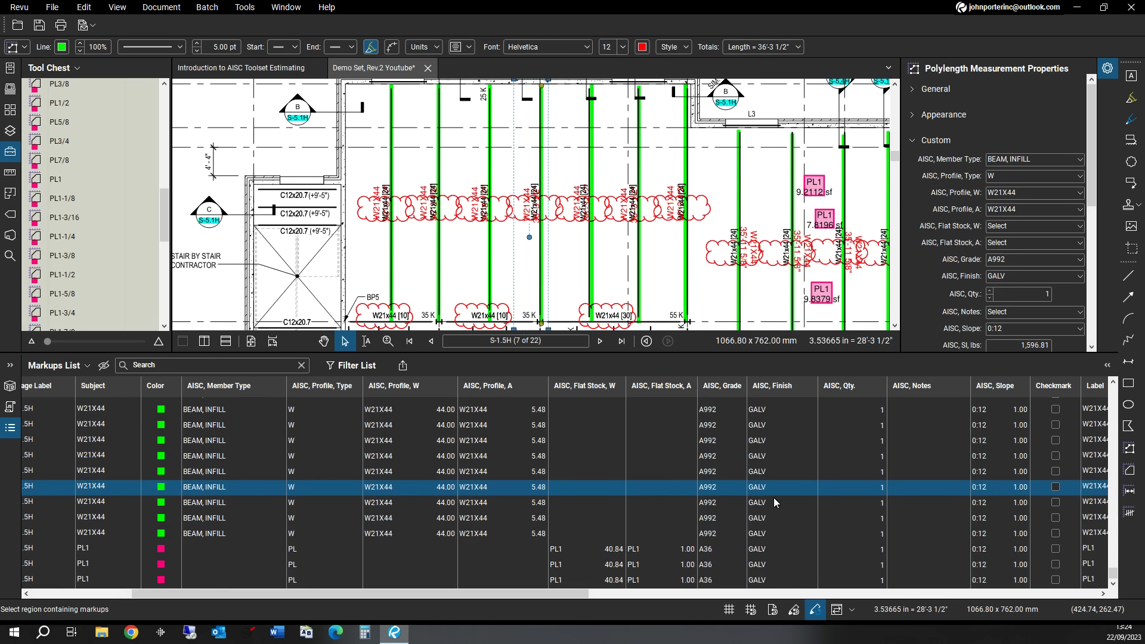
- Select the last nine W21X44 entries above the PL1 rows and set their AISC notes to CAMBER
click(772, 594)
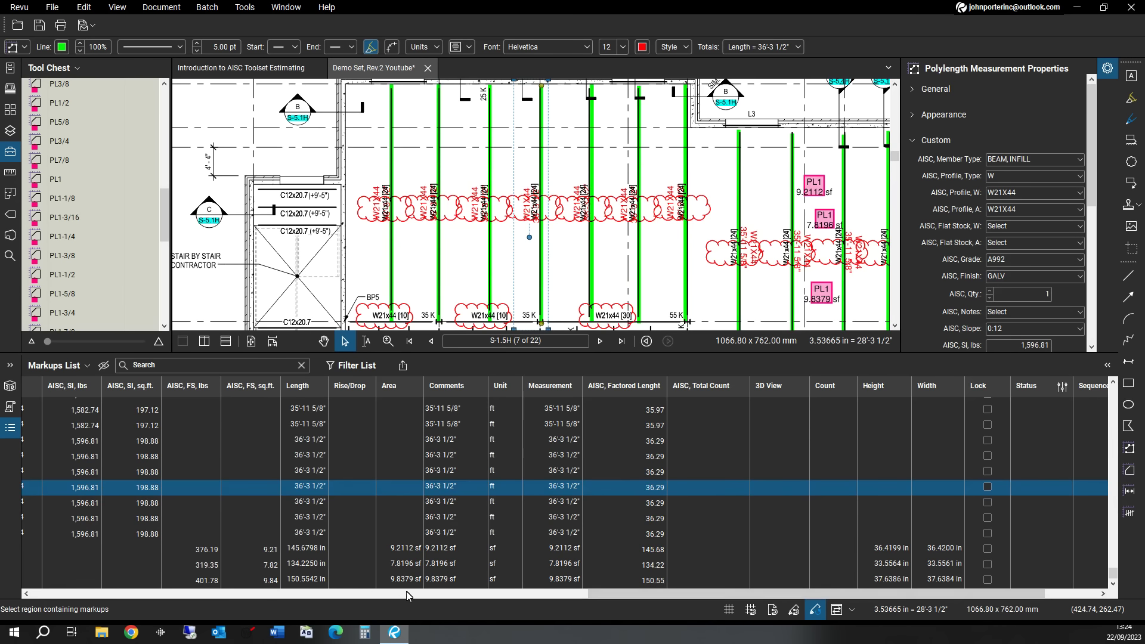
click(351, 595)
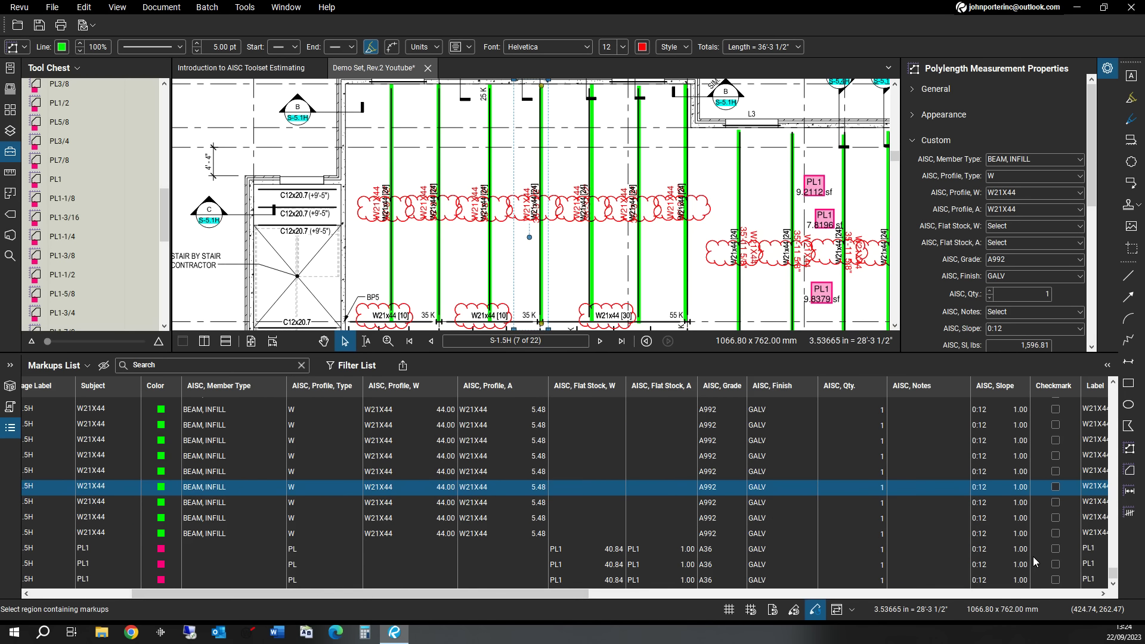
click(925, 492)
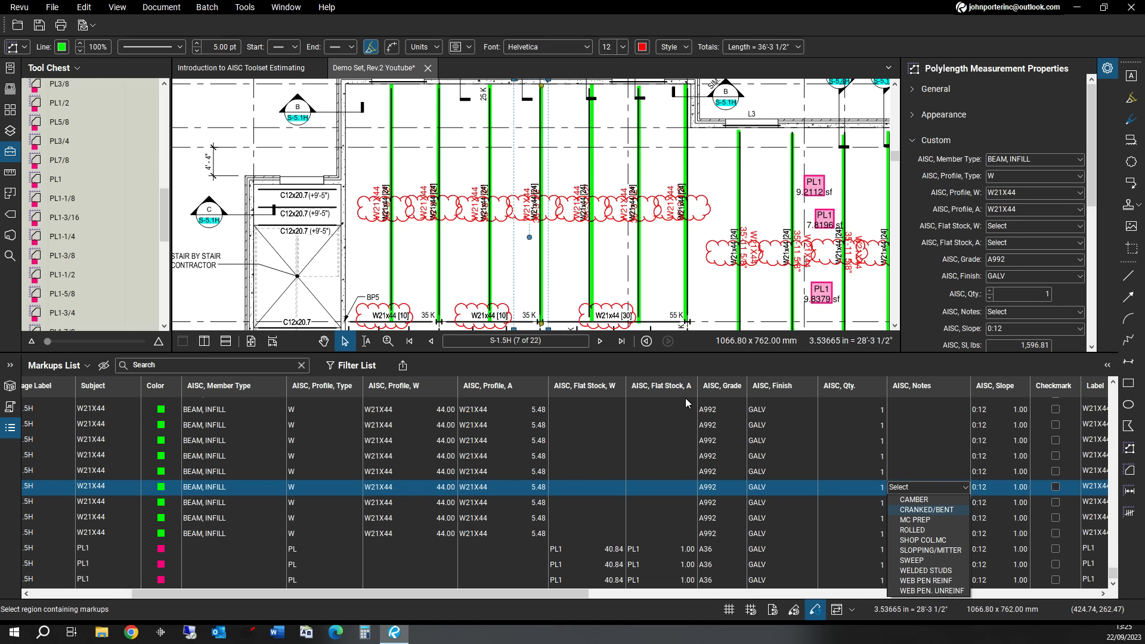
click(768, 409)
click(768, 410)
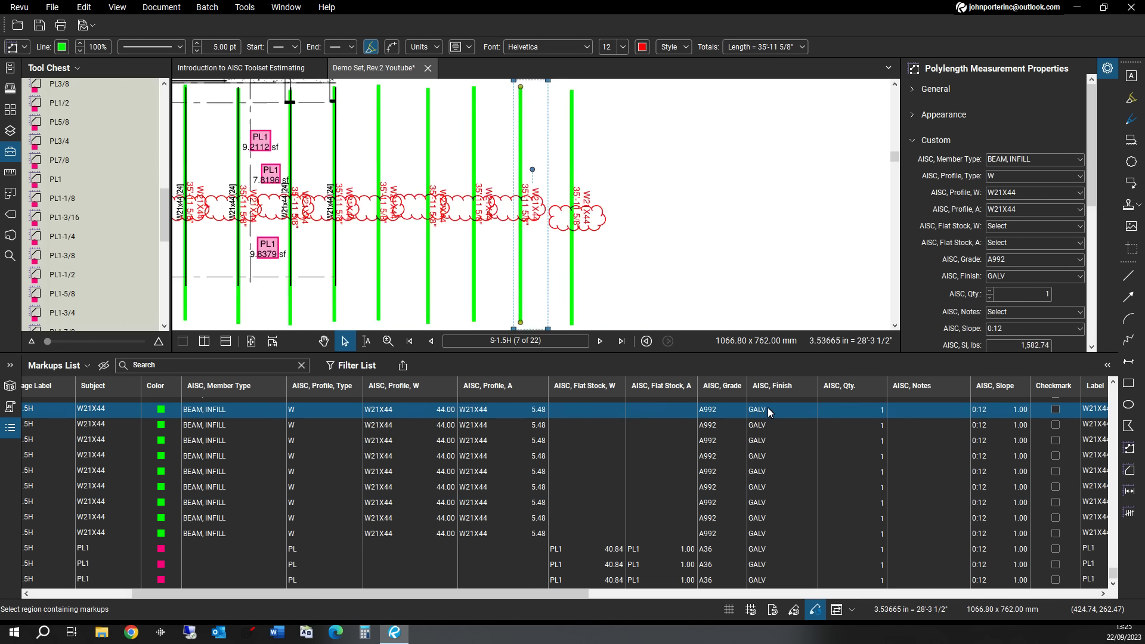
shift+click(771, 531)
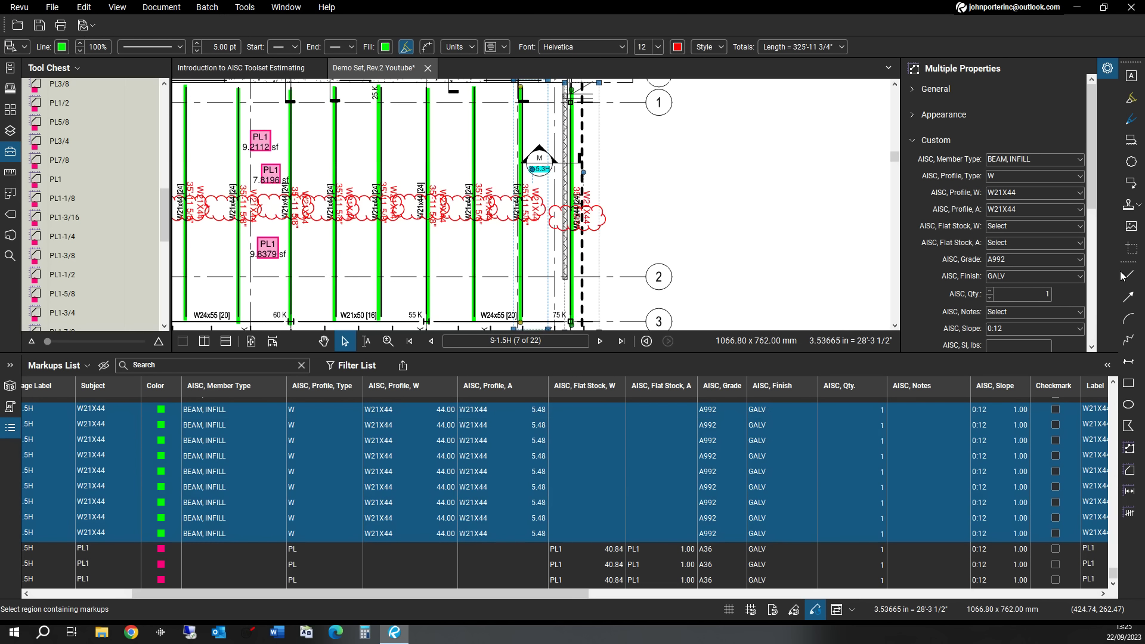
click(1037, 309)
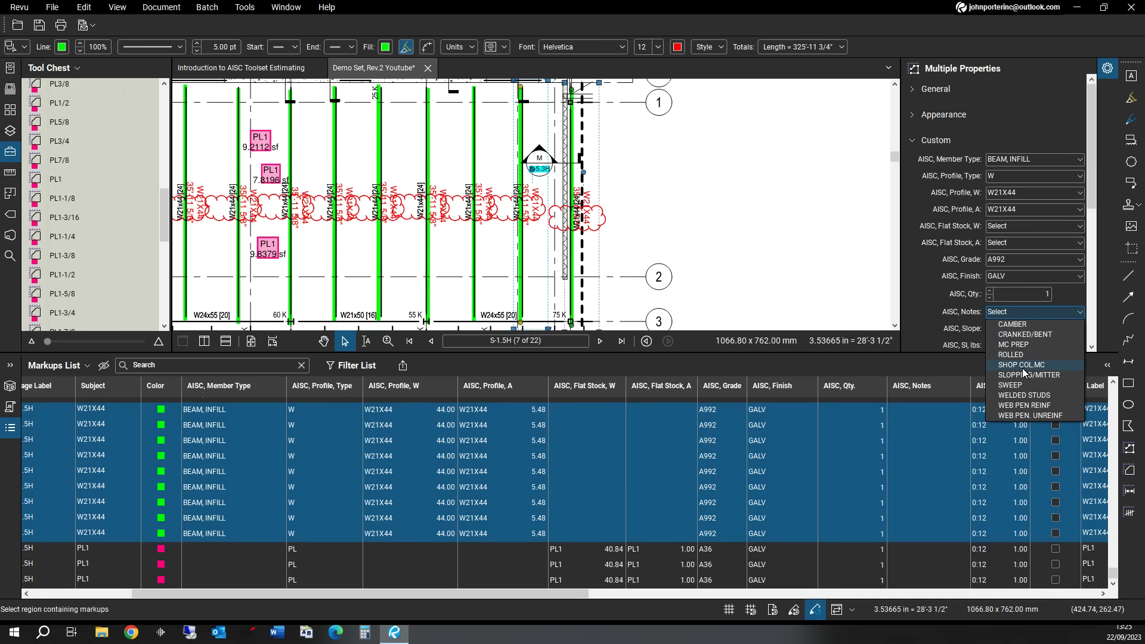
click(1014, 324)
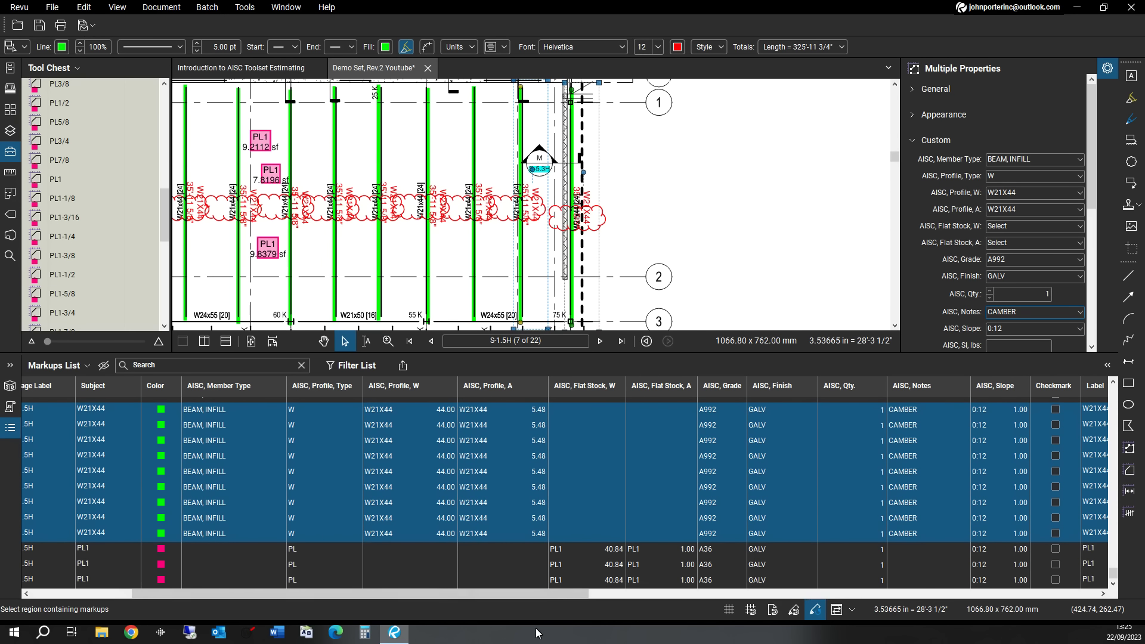
- Select the eight W21X44 entries just above the CAMBER rows and set their AISC slope to 8:12
drag(547, 593, 703, 606)
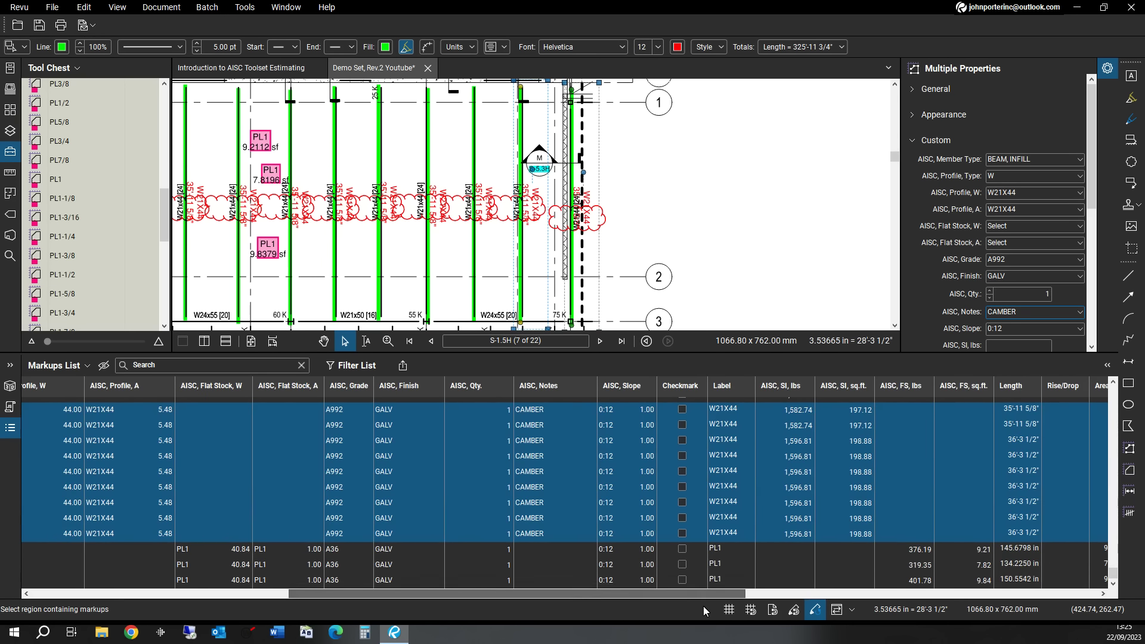
scroll(607, 530, up, 5)
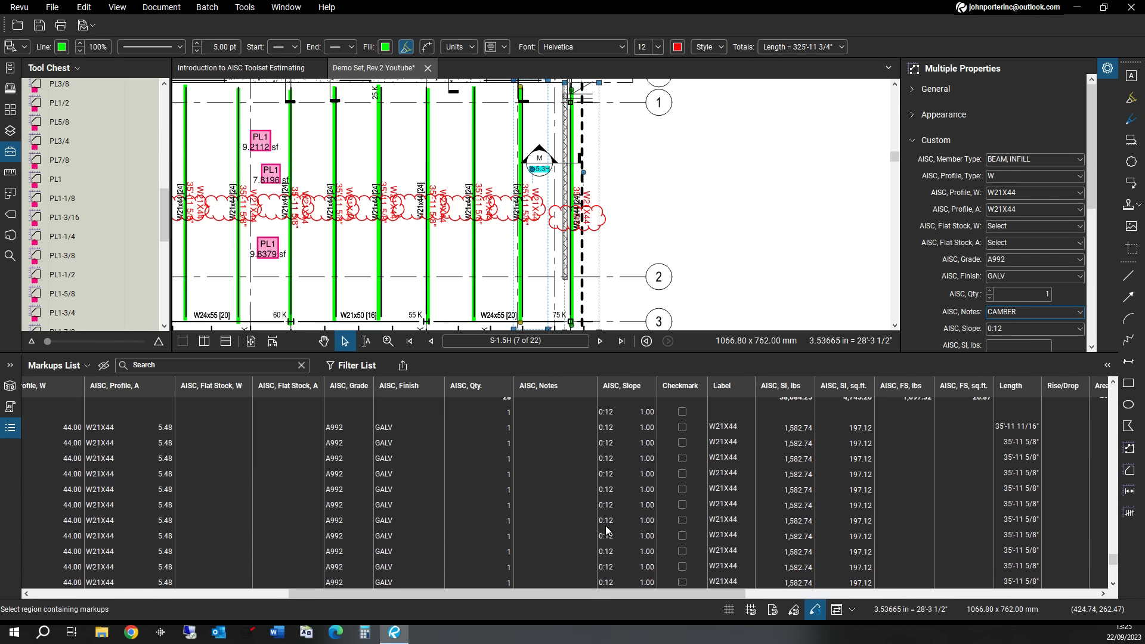
scroll(607, 530, down, 1)
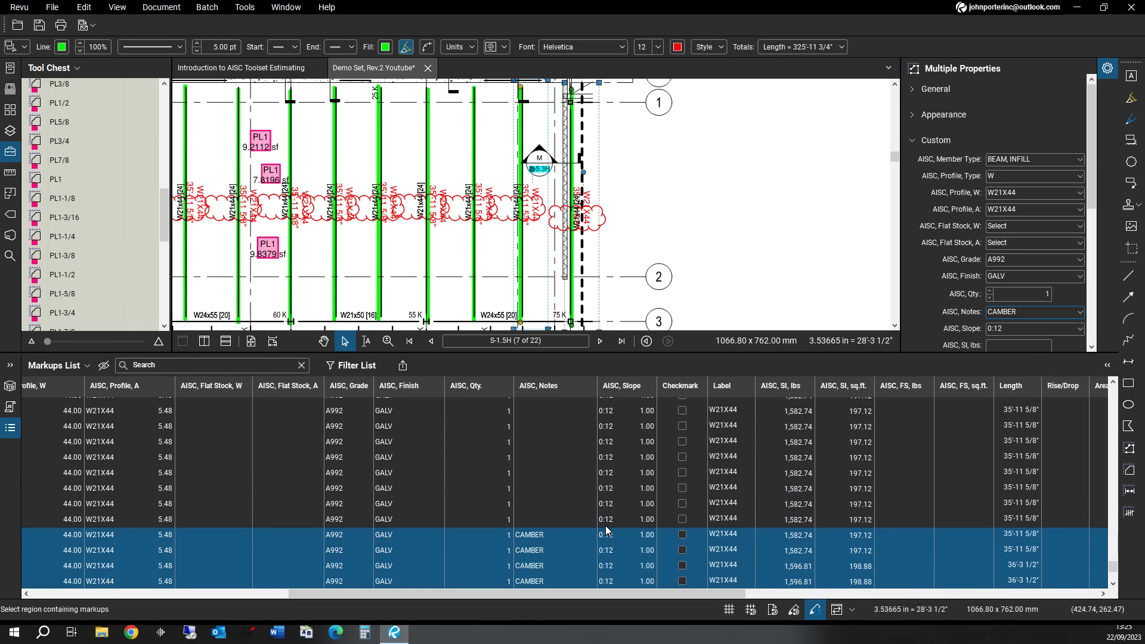
click(628, 437)
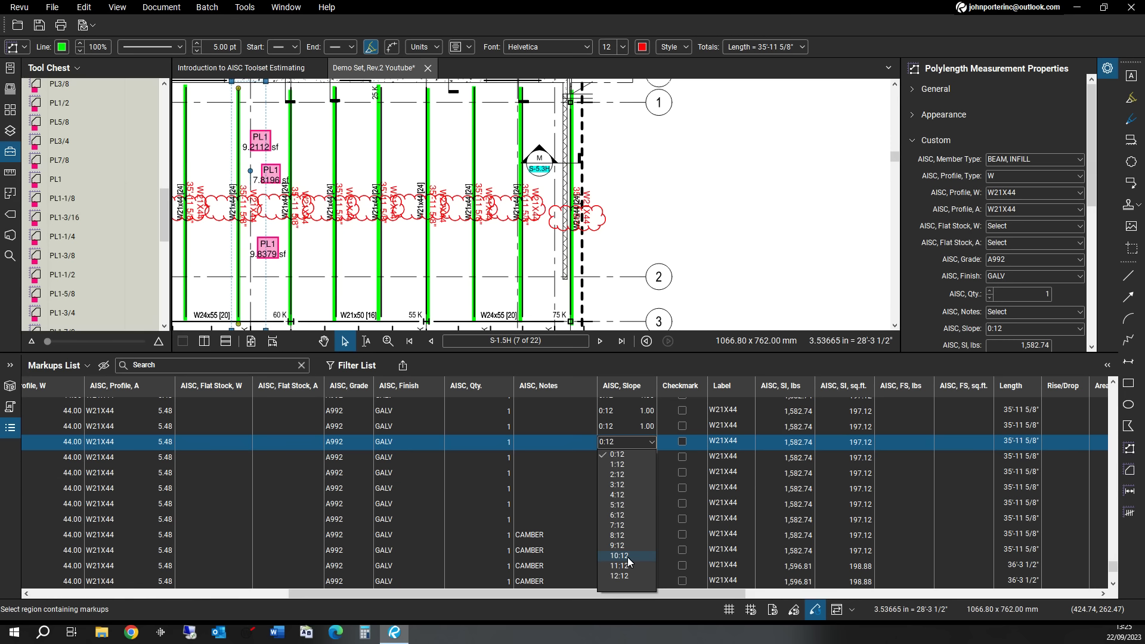
click(627, 411)
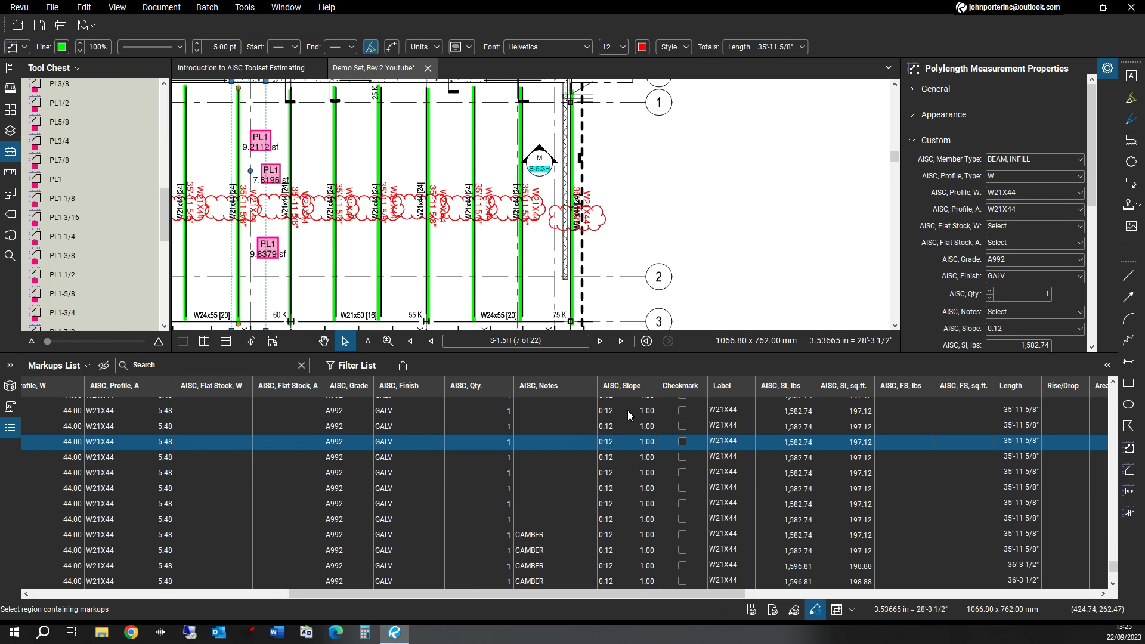
click(628, 411)
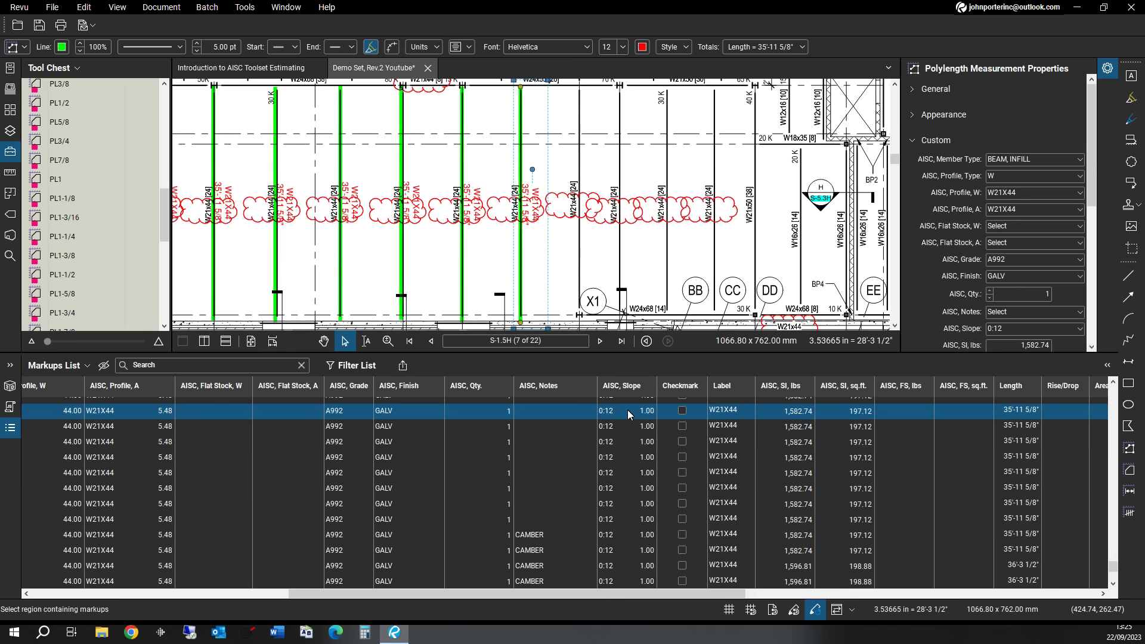
shift+click(638, 521)
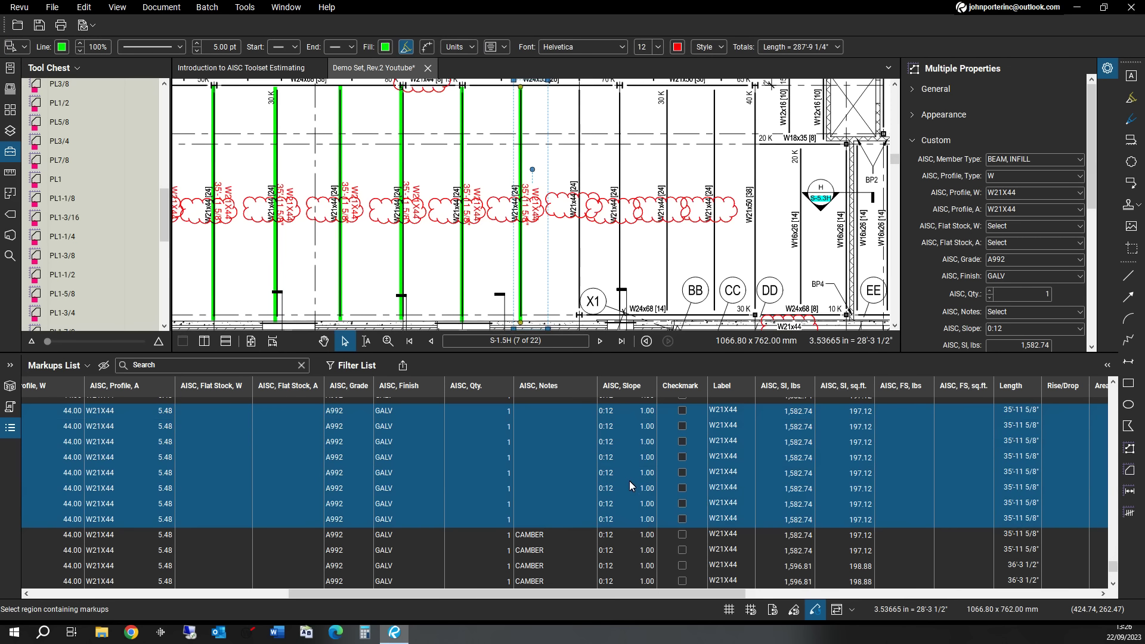
click(1094, 345)
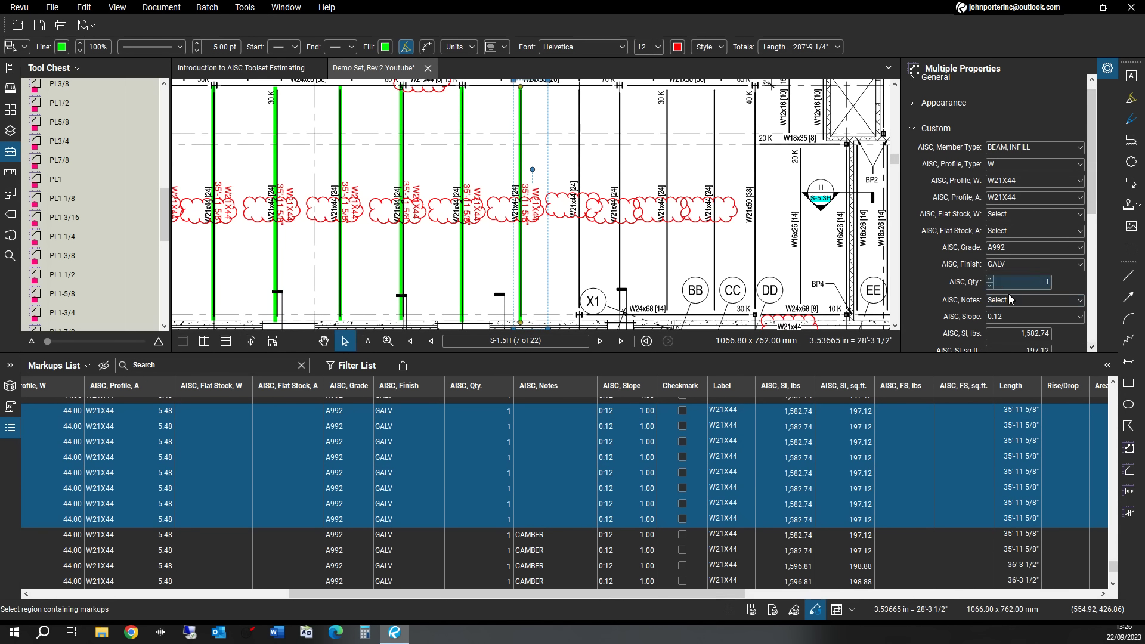
click(1023, 317)
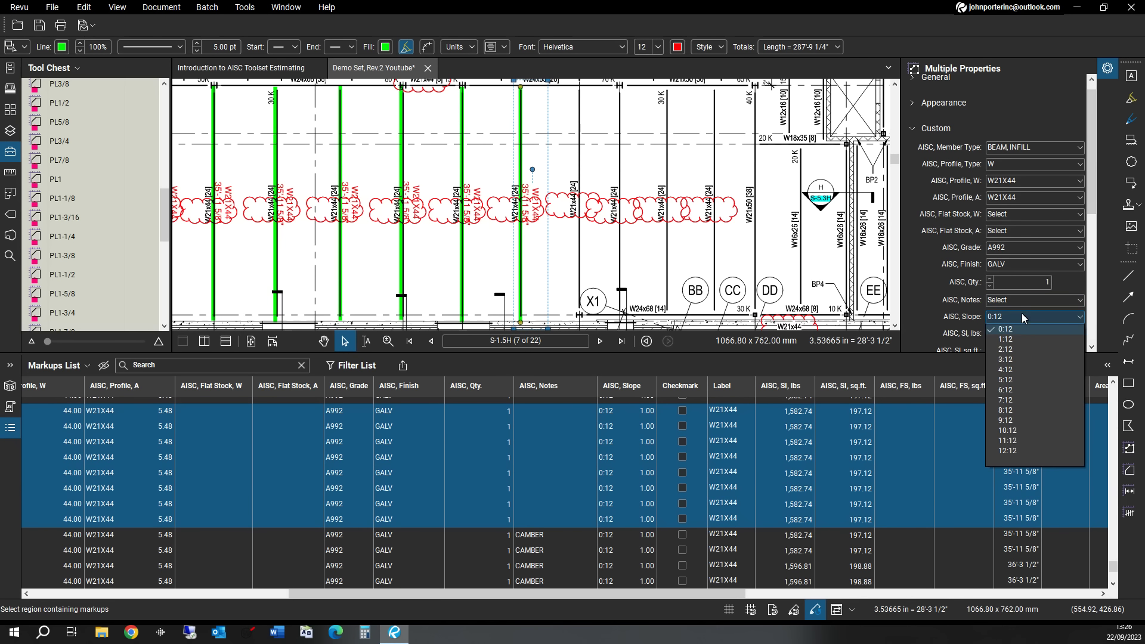
click(1011, 411)
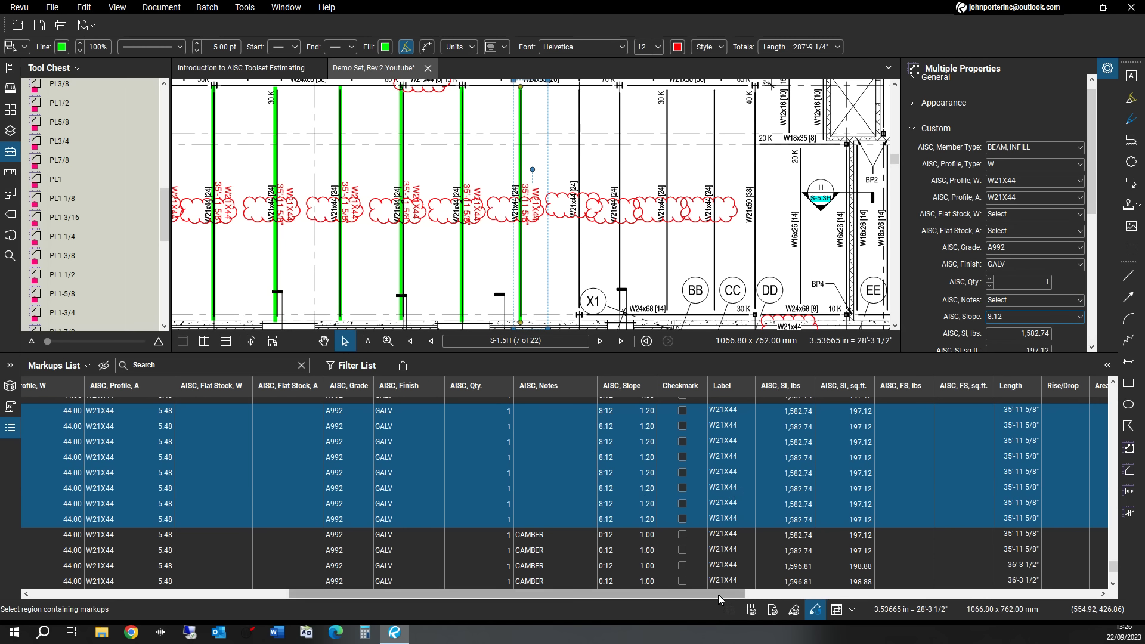
- Compare the AISC factored lengths of the W21X44 entries sloped at 8:12 with those of the unsloped CAMBER entries
drag(719, 598, 920, 612)
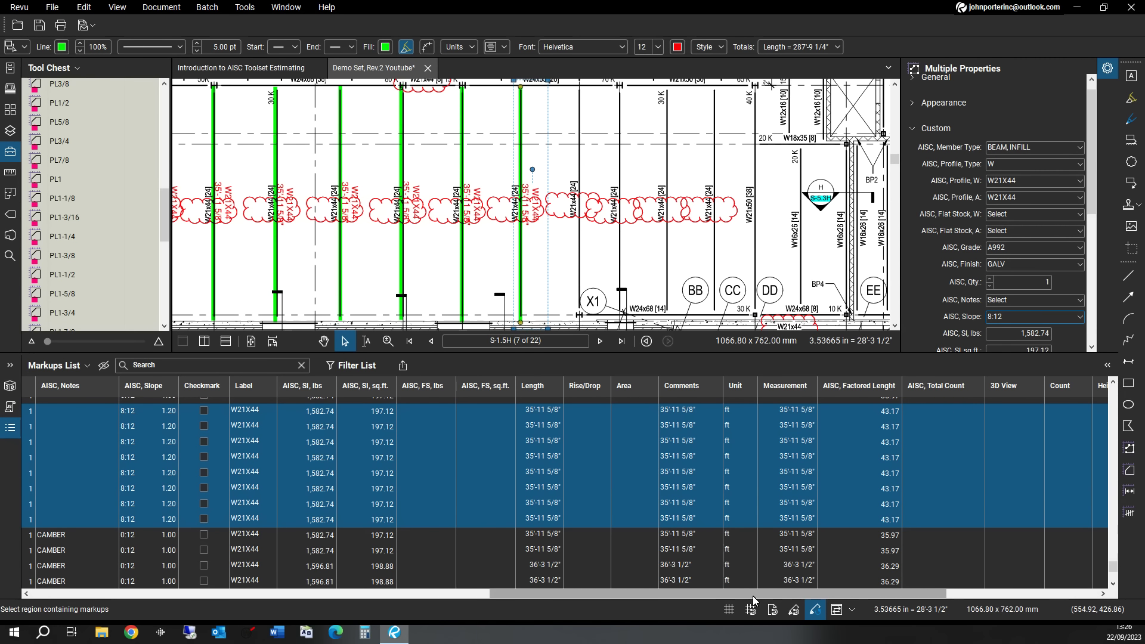
drag(753, 596, 647, 597)
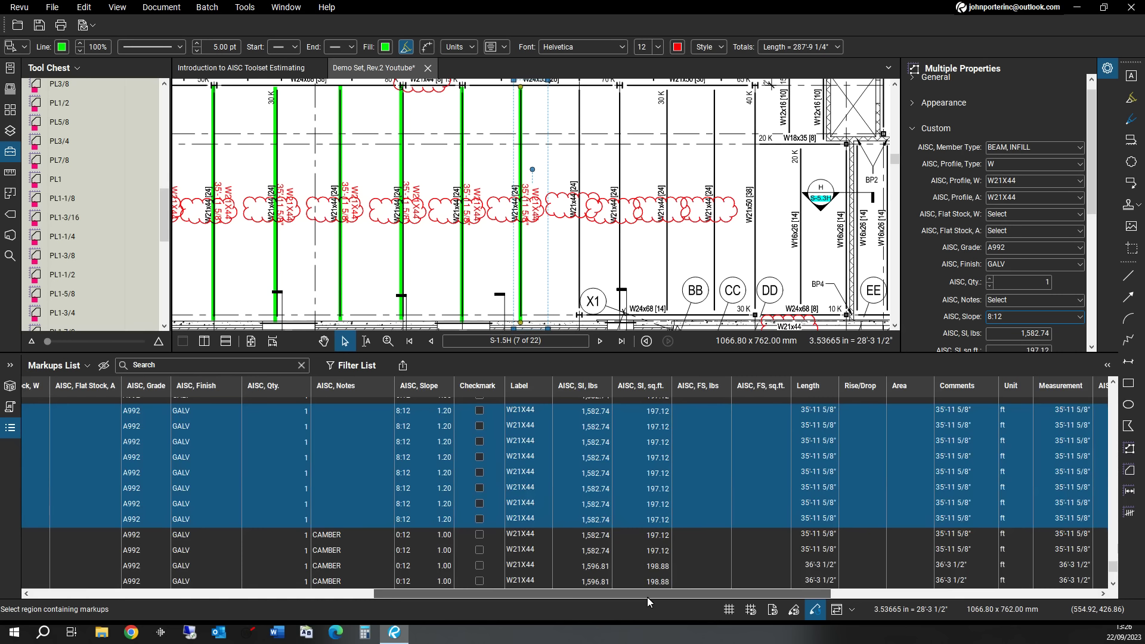
click(659, 565)
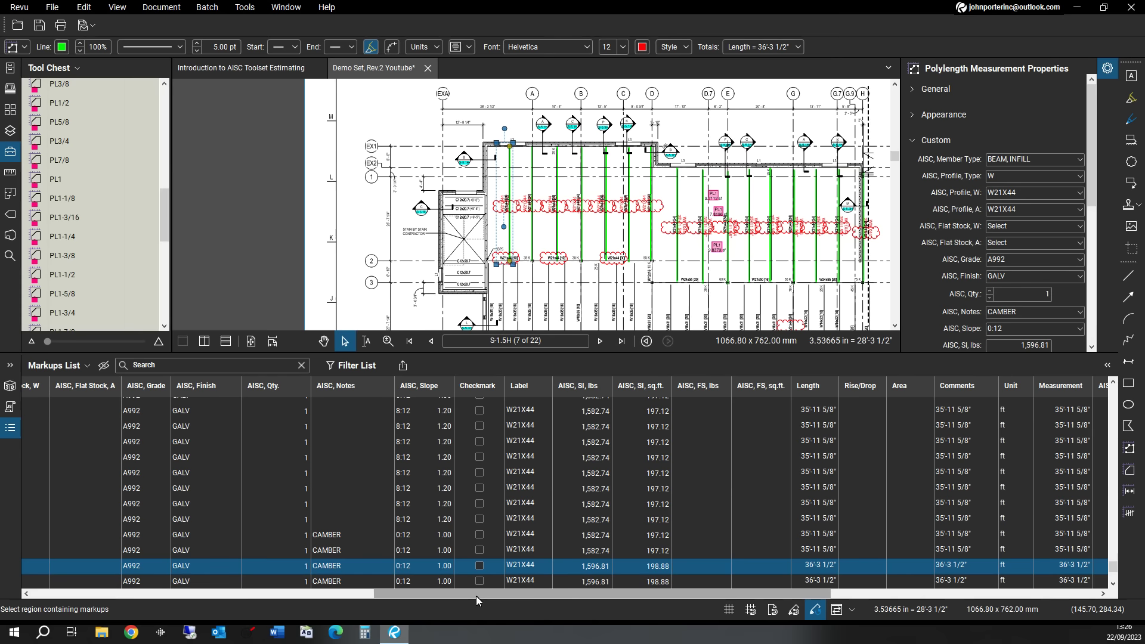
drag(476, 598, 143, 575)
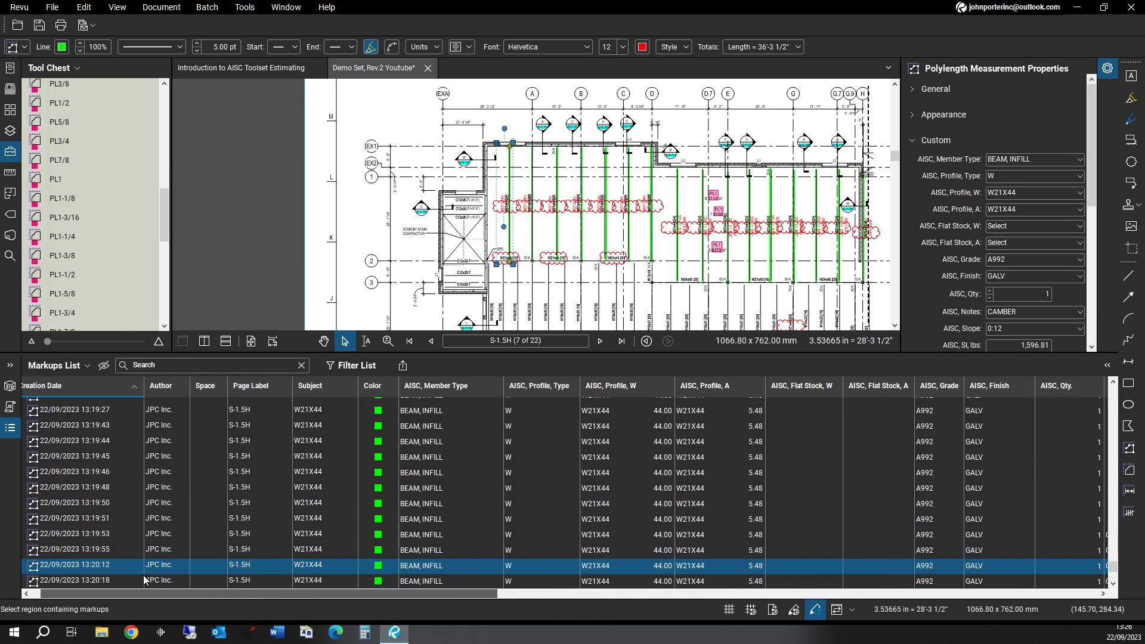
- Add a rectangular space named Seq#1 on plan S-1.5H around the W21x44 bays running from the stair to grid D
click(203, 440)
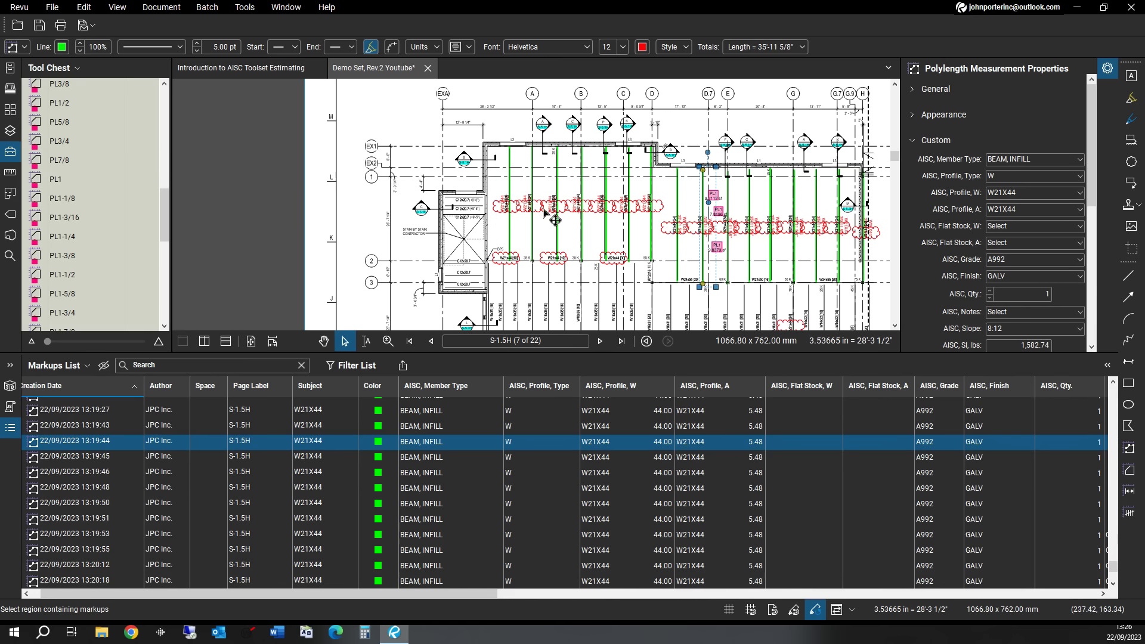
drag(484, 136, 444, 123)
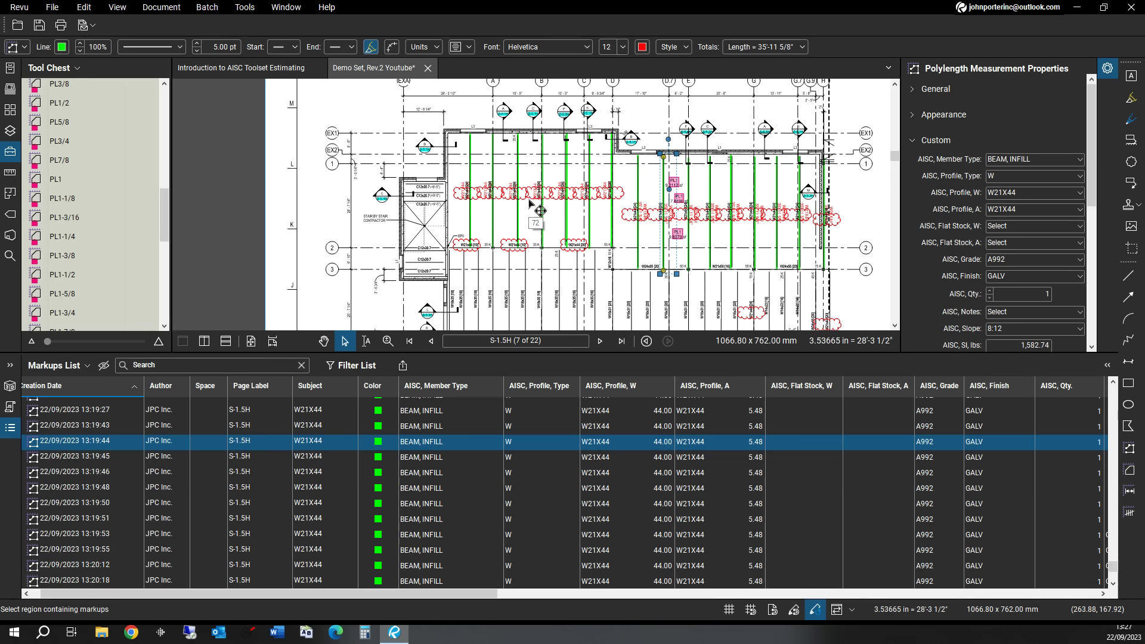
click(10, 198)
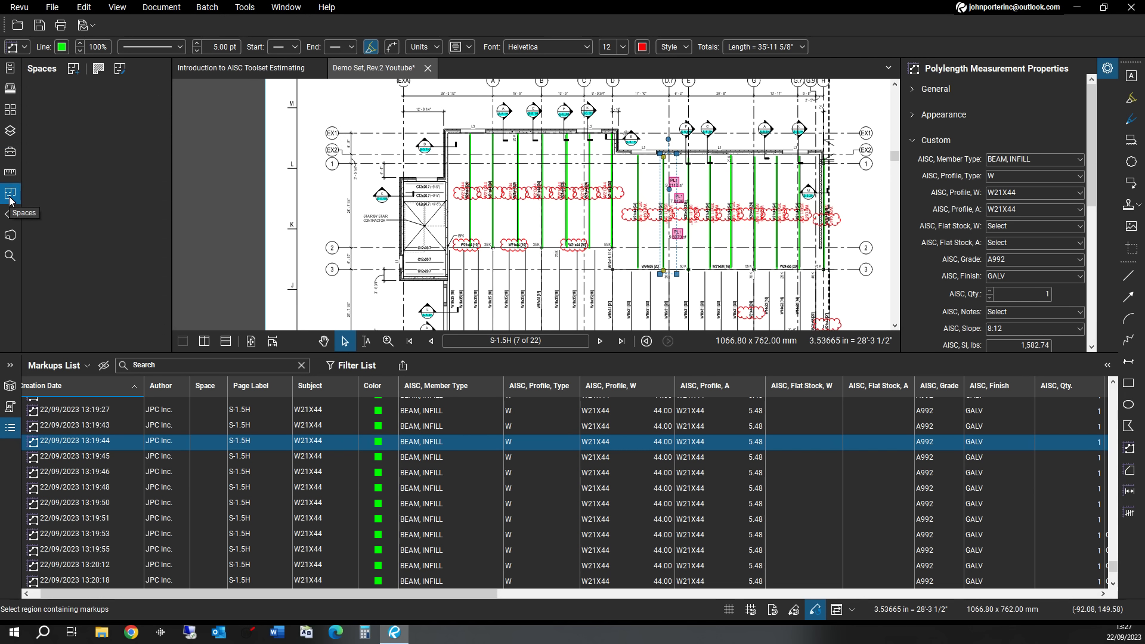
click(74, 69)
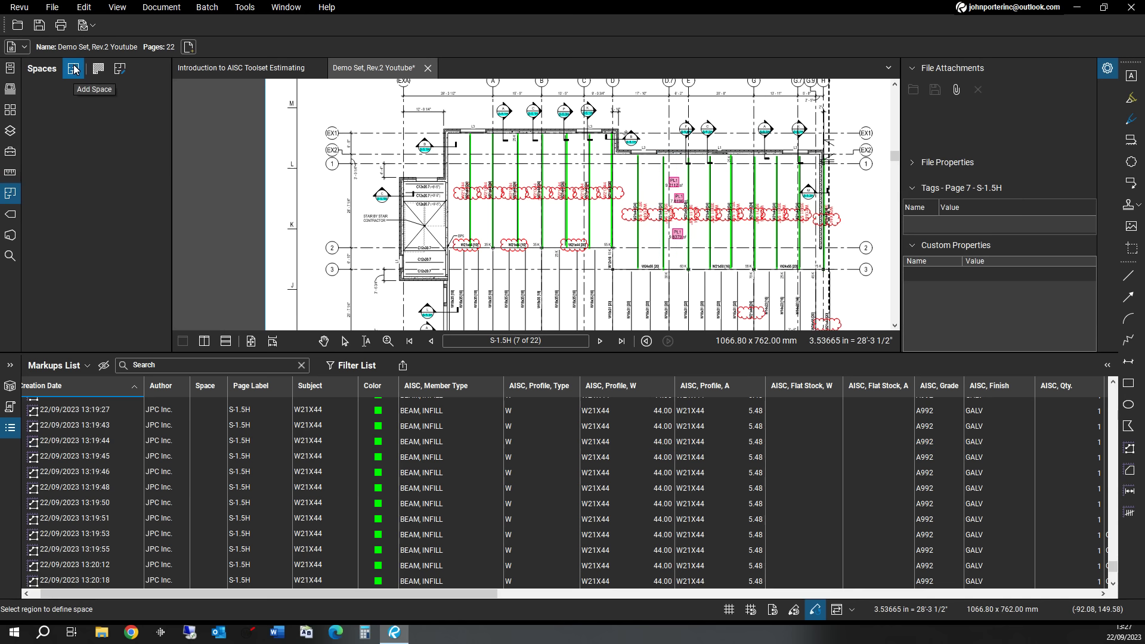
mouse_move(433, 123)
mouse_down()
mouse_move(455, 152)
mouse_move(623, 265)
mouse_move(628, 285)
mouse_up()
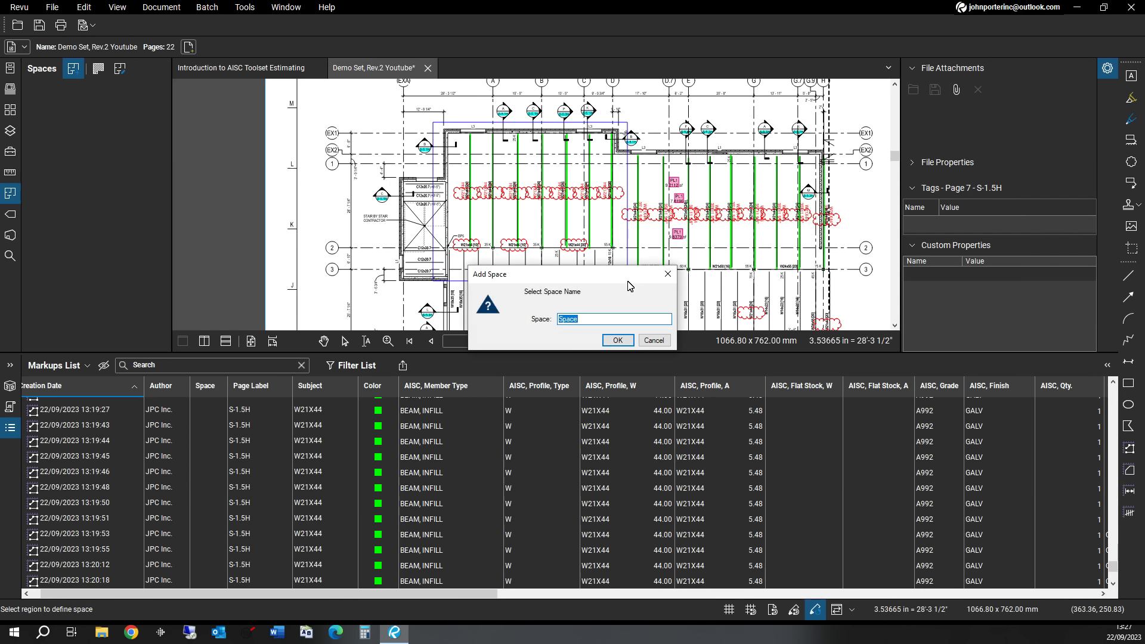
text(Seq#1)
click(616, 340)
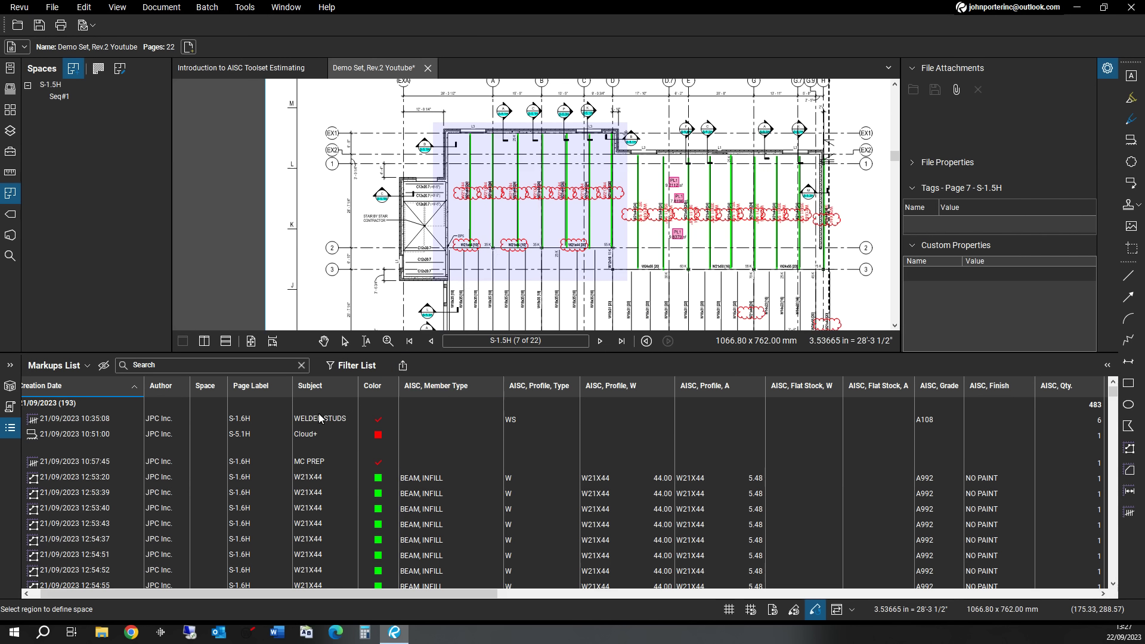
- Sort the markups list by space to check which entries fall inside Seq#1
scroll(210, 457, down, 2)
scroll(213, 452, down, 15)
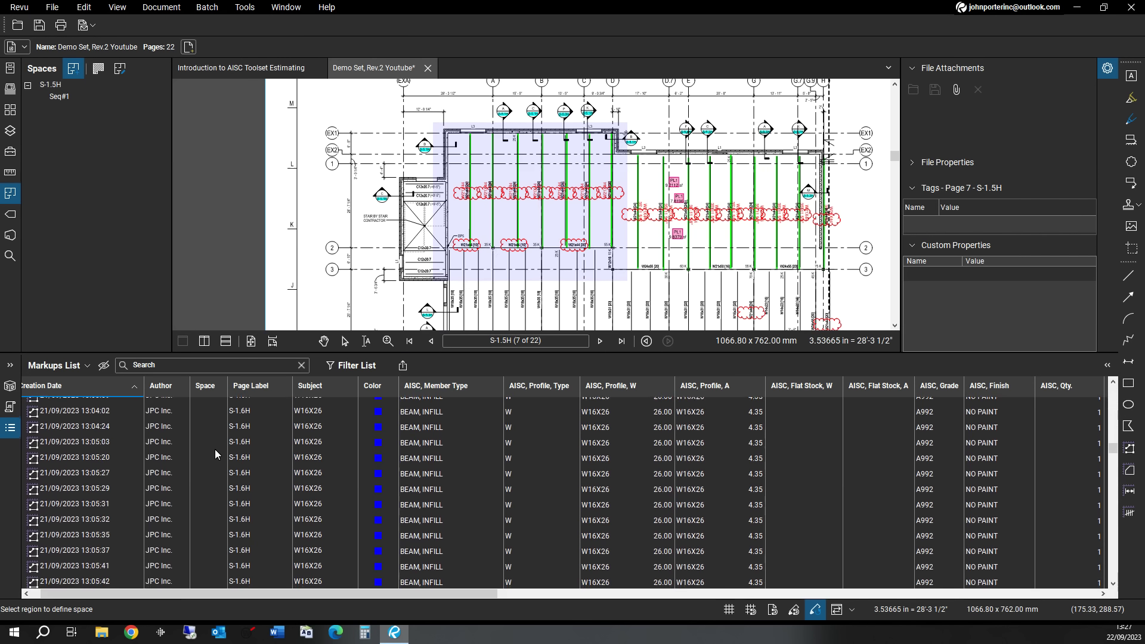
scroll(215, 456, down, 20)
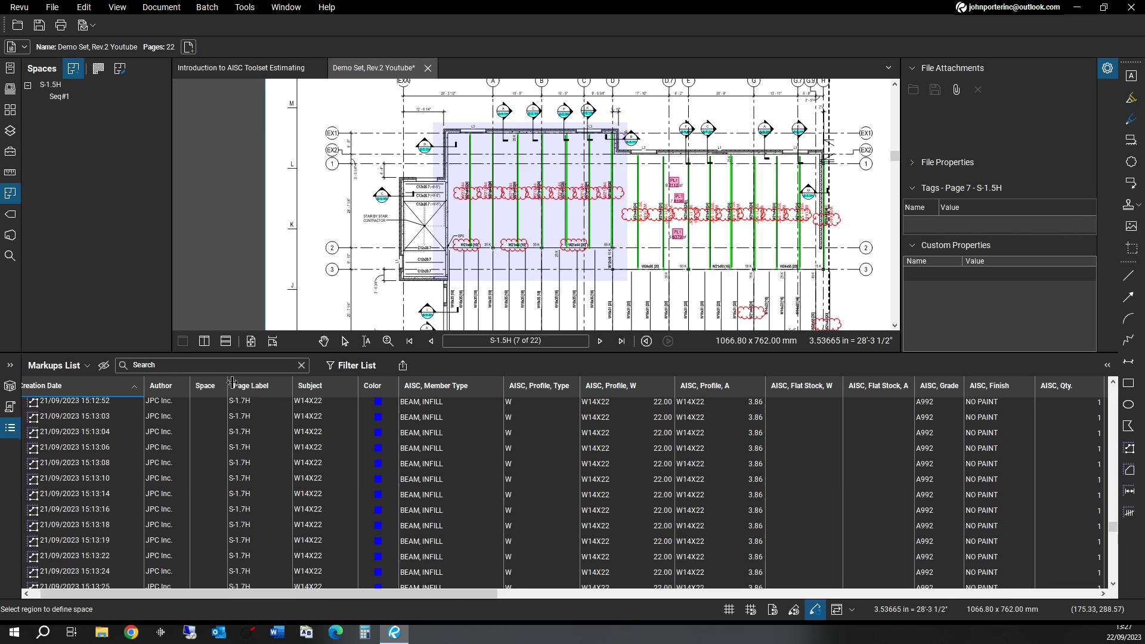
click(206, 387)
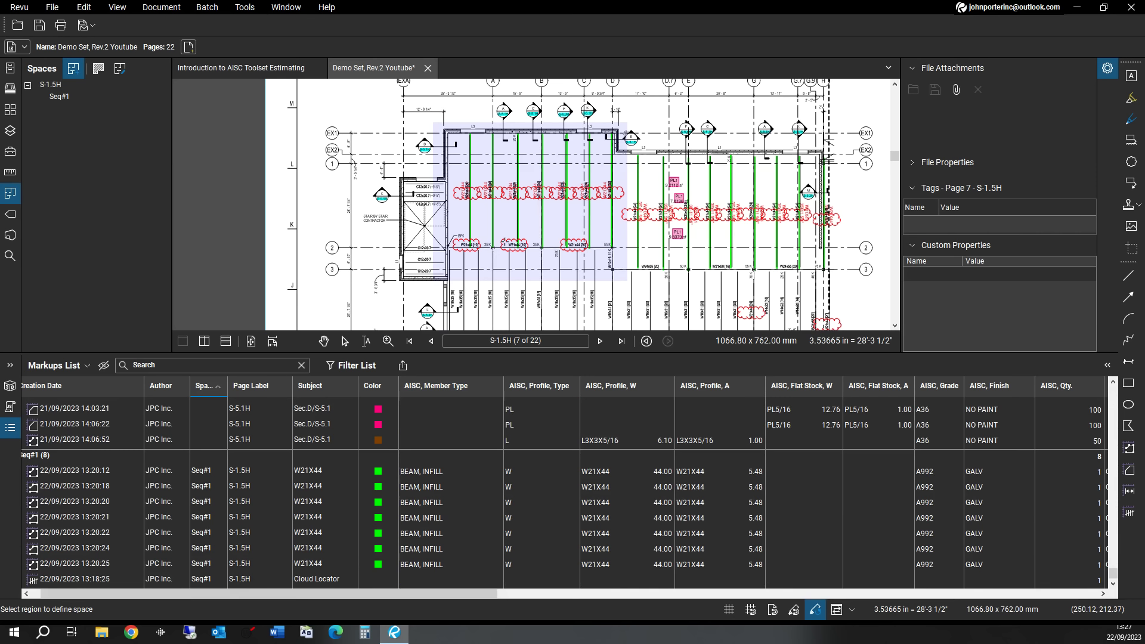
- Add a second rectangular space named Seq#2 around the W21x44 beams and PL1 plates from just past grid D to beyond grid H
click(73, 71)
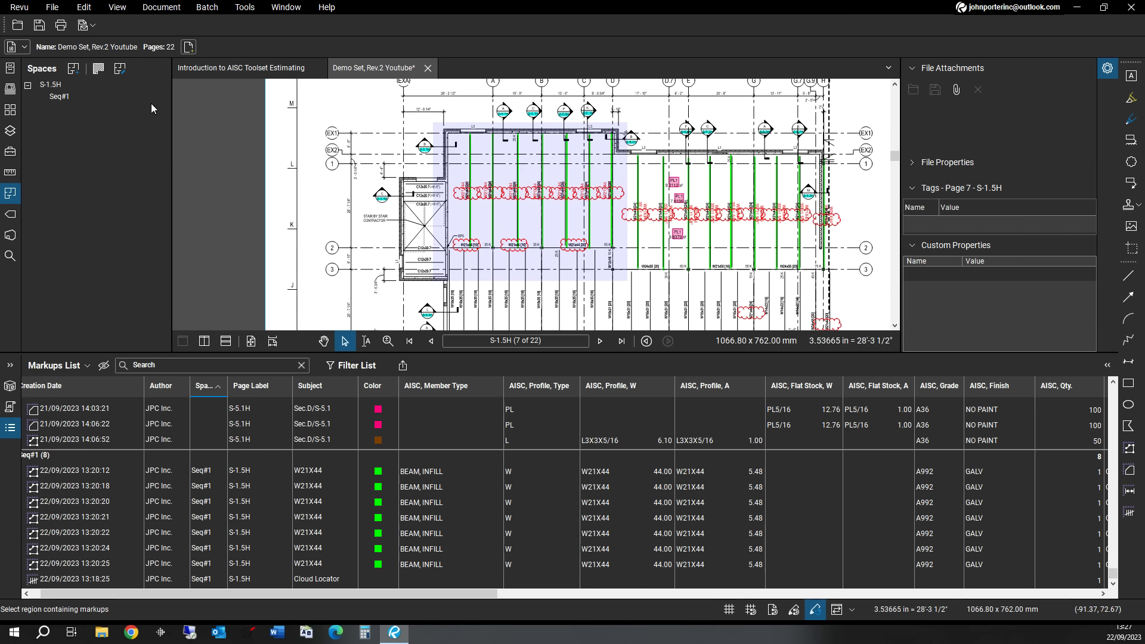
click(73, 73)
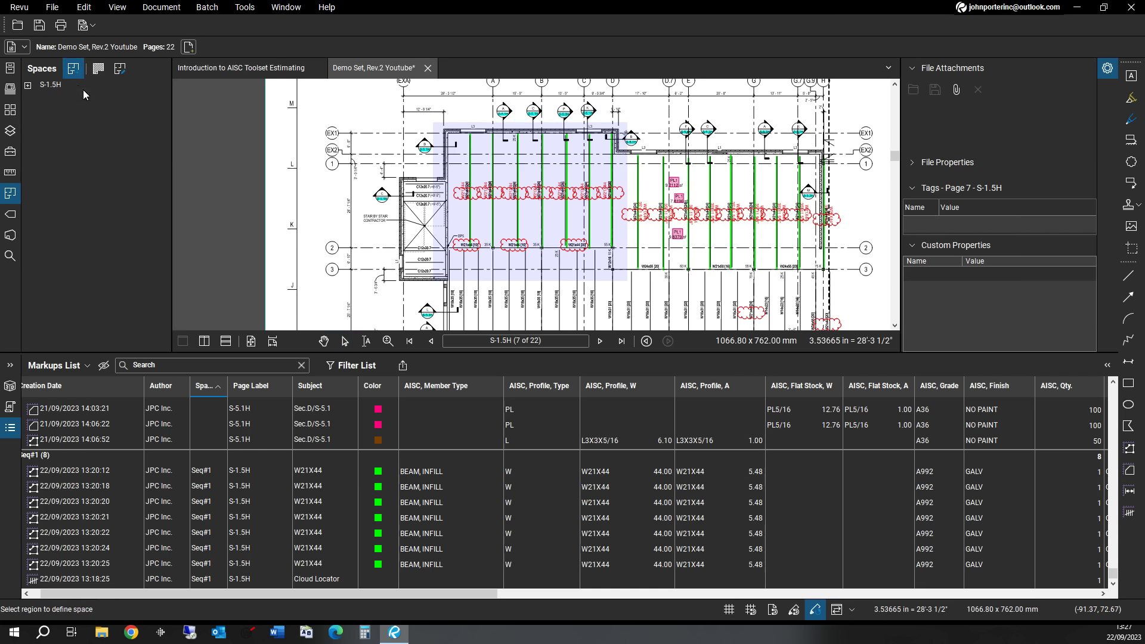
click(80, 72)
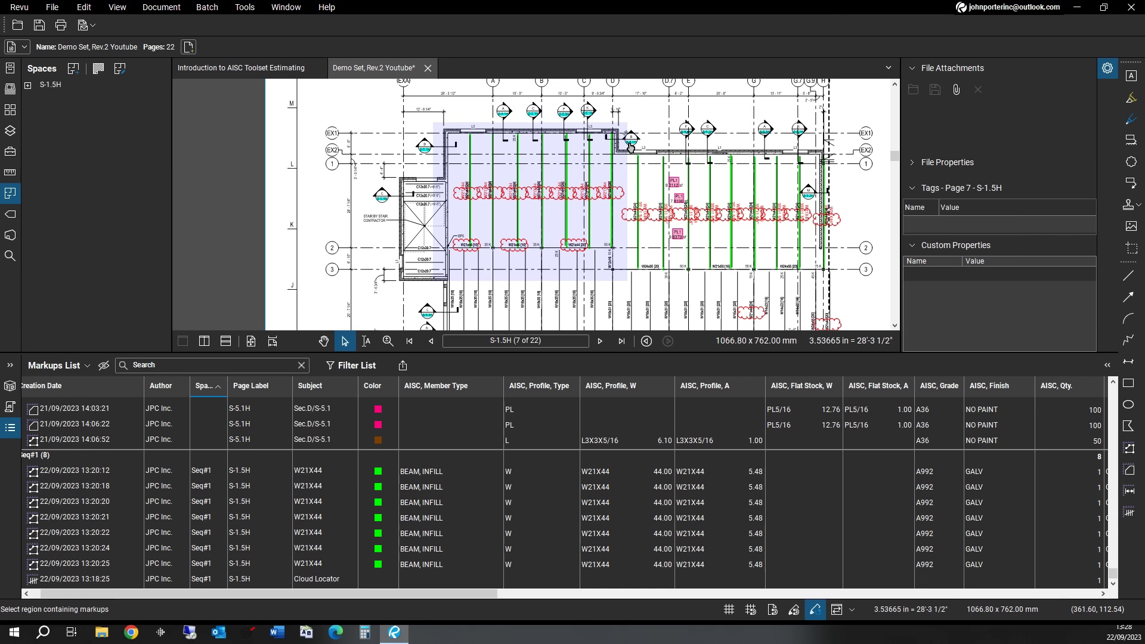
click(71, 71)
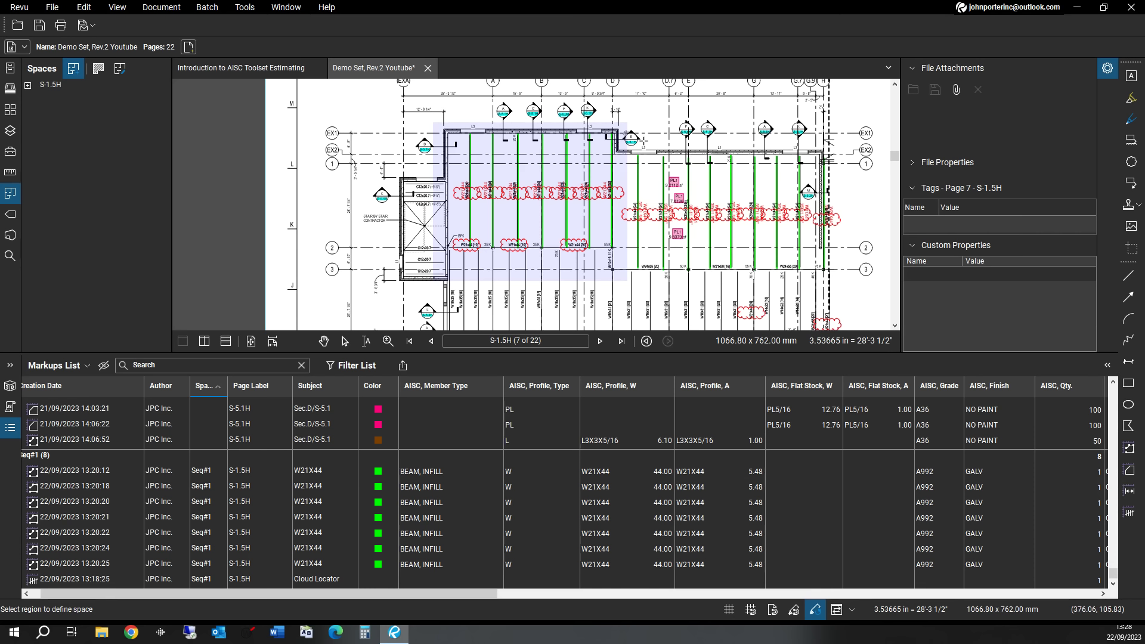
drag(642, 139, 850, 292)
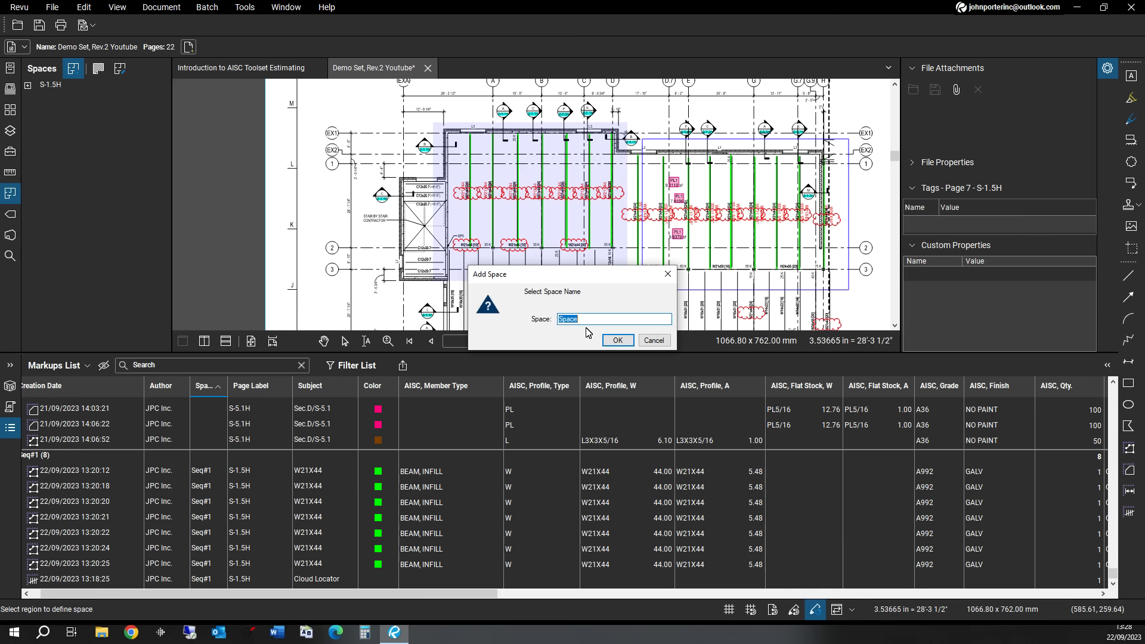
text(Seq#2)
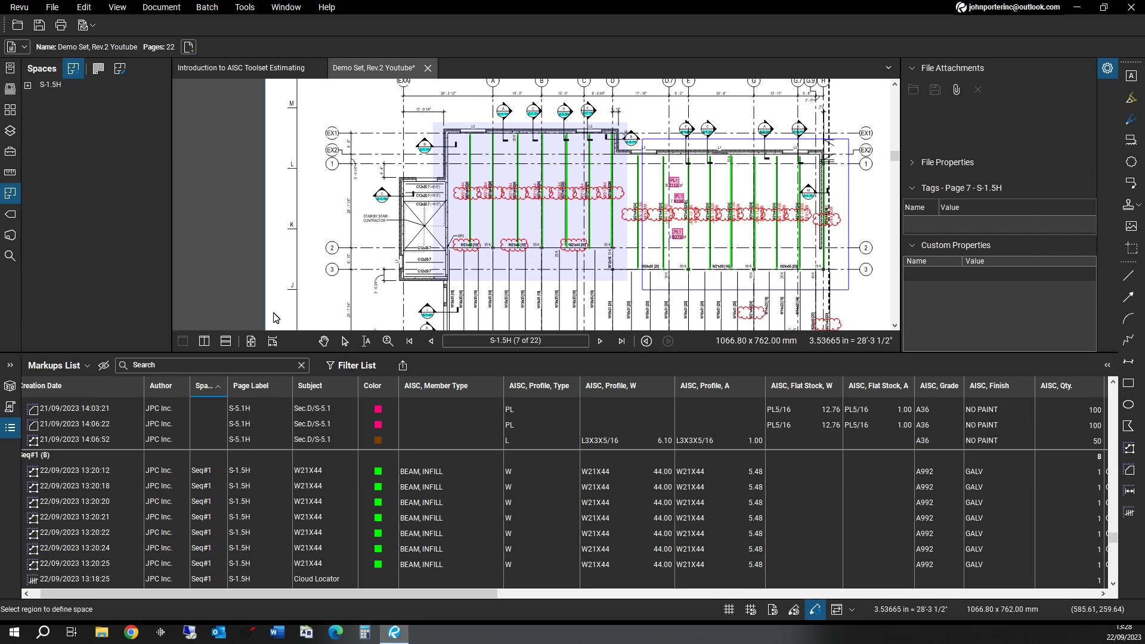
- Reverse the markups list's sort order by space and widen the Space column to show its full heading
click(206, 388)
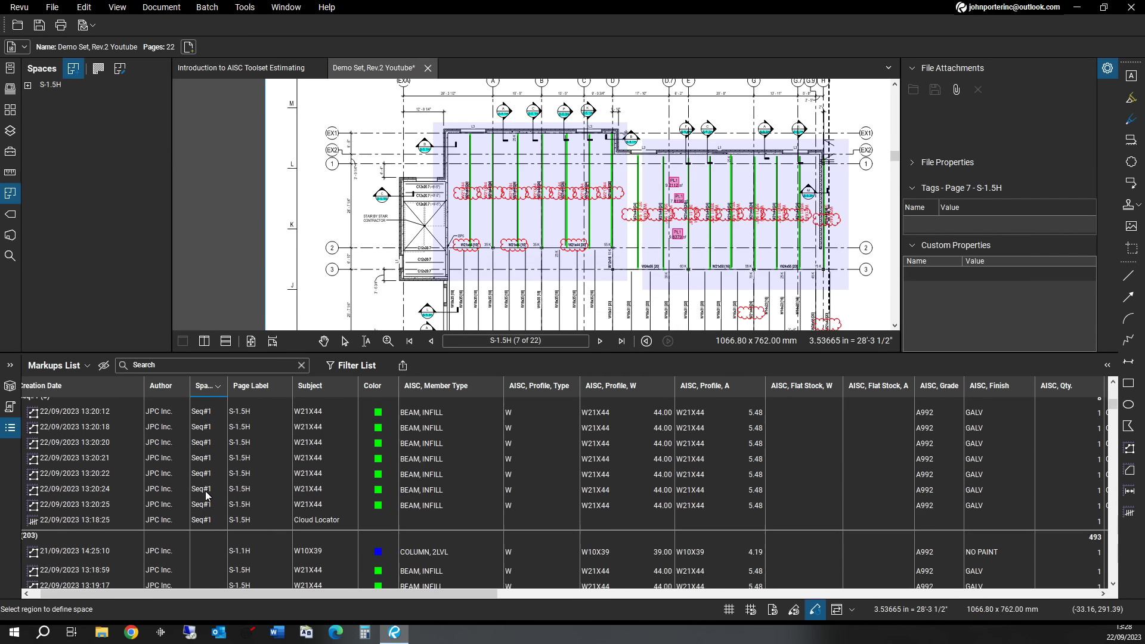
scroll(205, 501, up, 2)
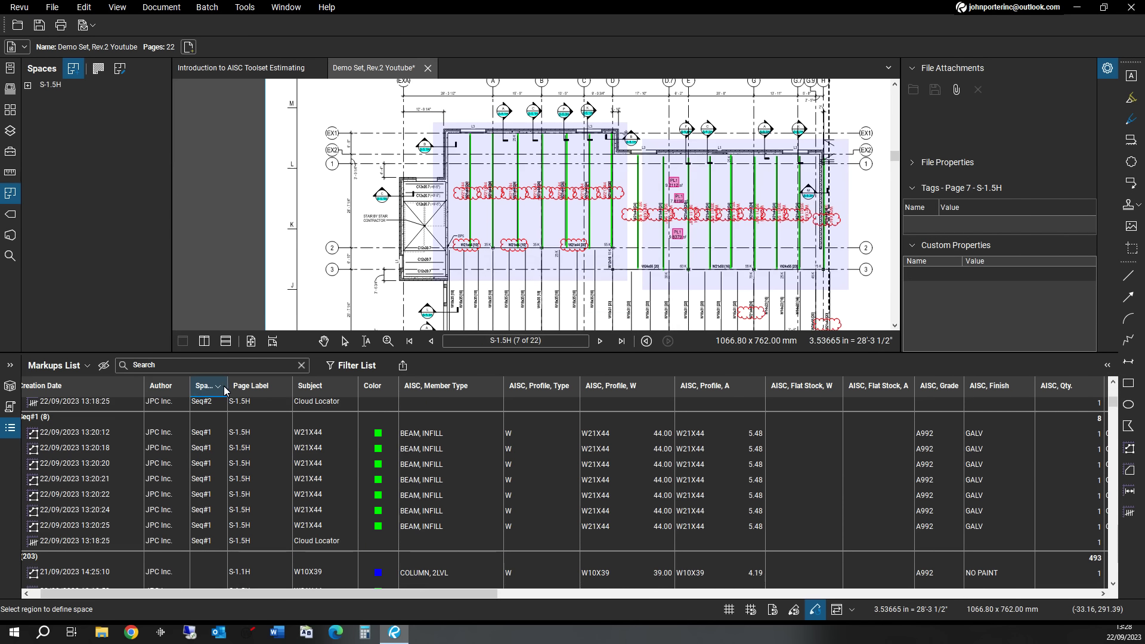
drag(226, 391, 254, 390)
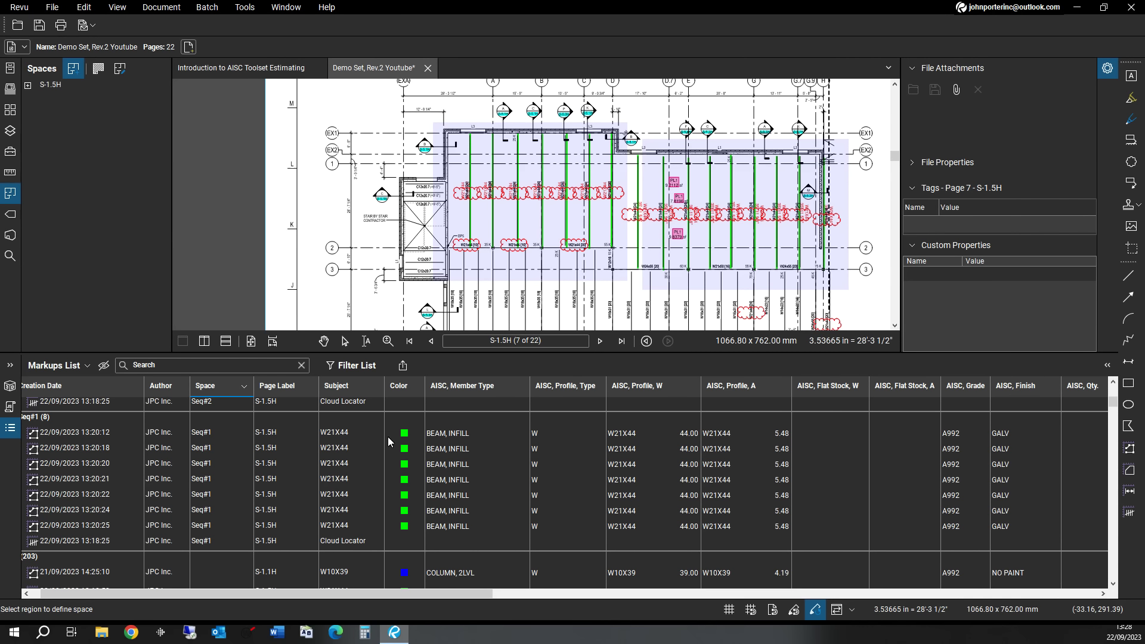
- Sort the markups list by color and review the space assignments of the green W21X44 entries
click(406, 387)
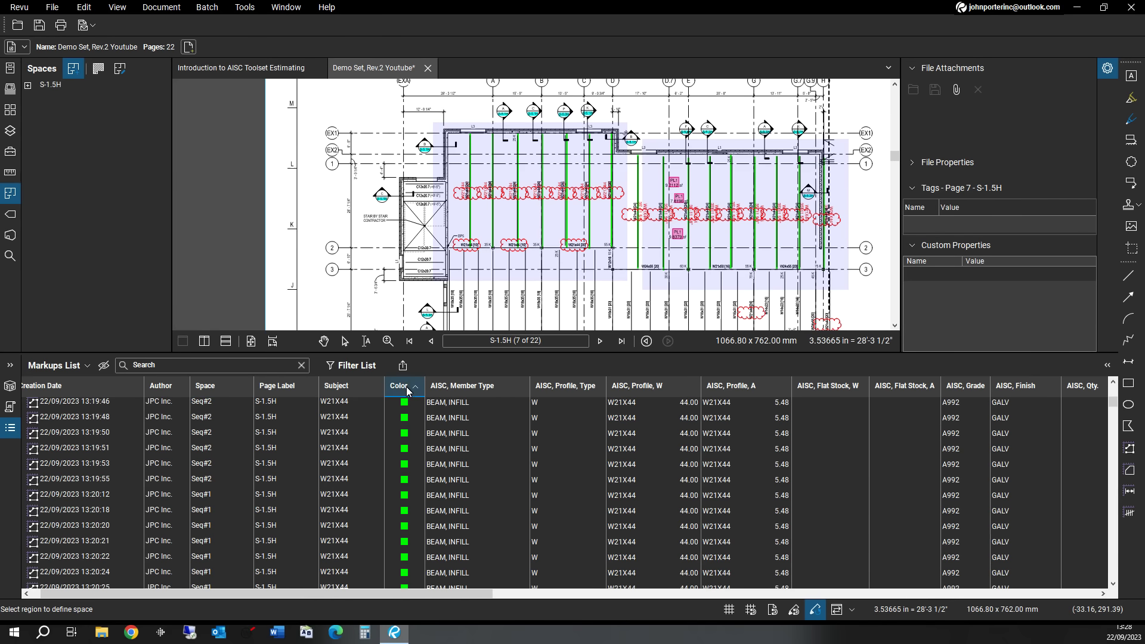
scroll(418, 506, up, 3)
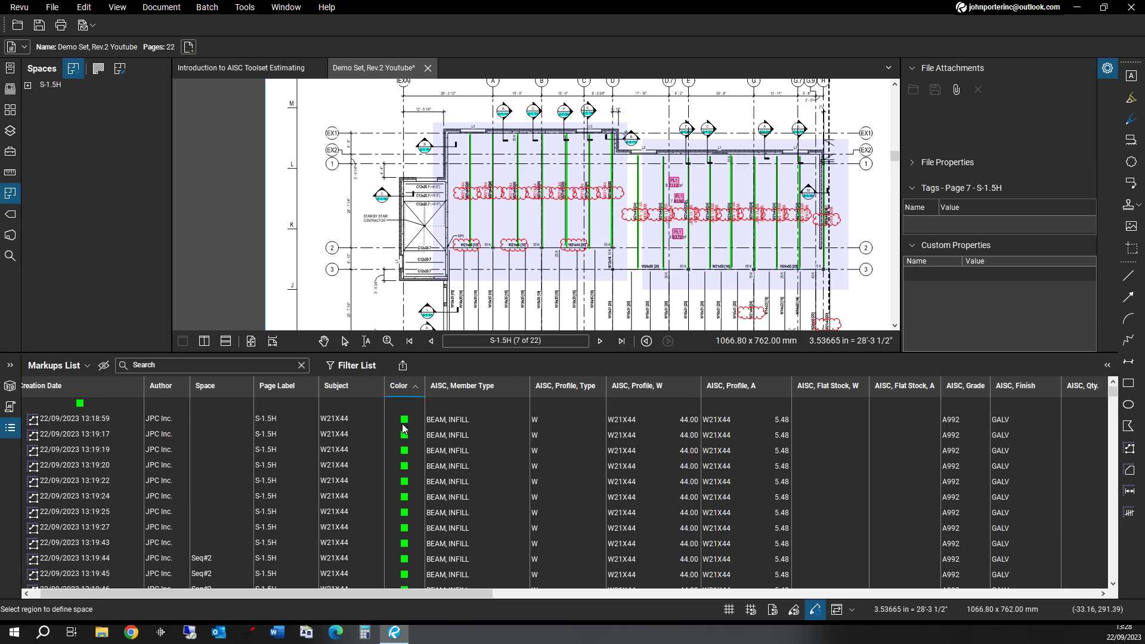
scroll(644, 427, down, 5)
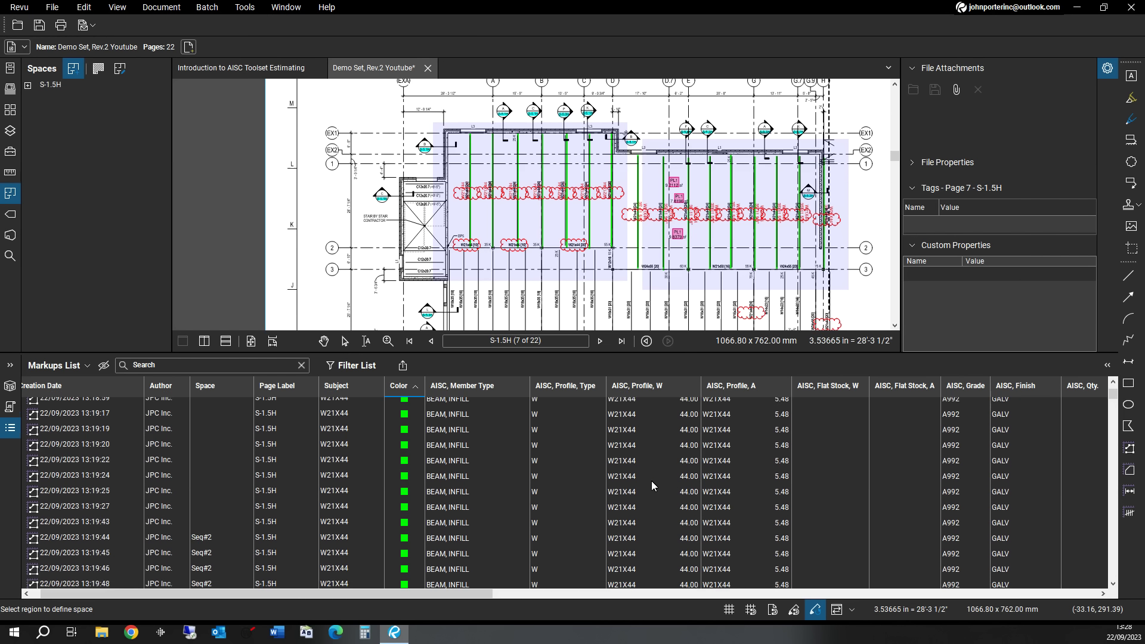
- Review the space assignments of the remaining W21X44 entries for pages S-1.5H and S-1.6H in the markups list
scroll(645, 538, down, 5)
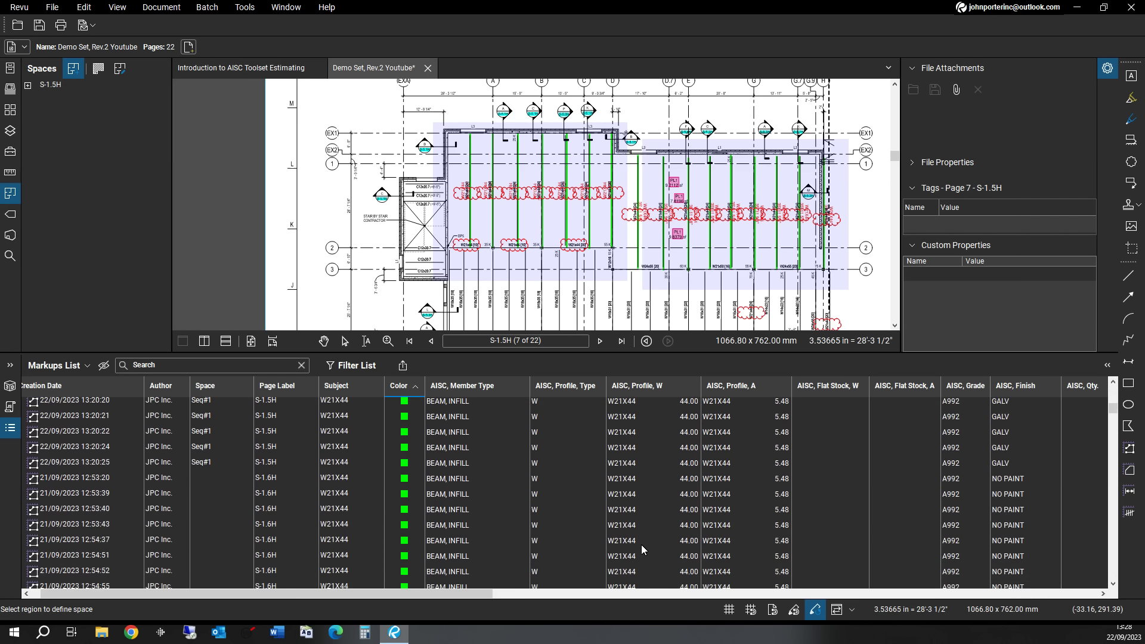
scroll(639, 503, down, 5)
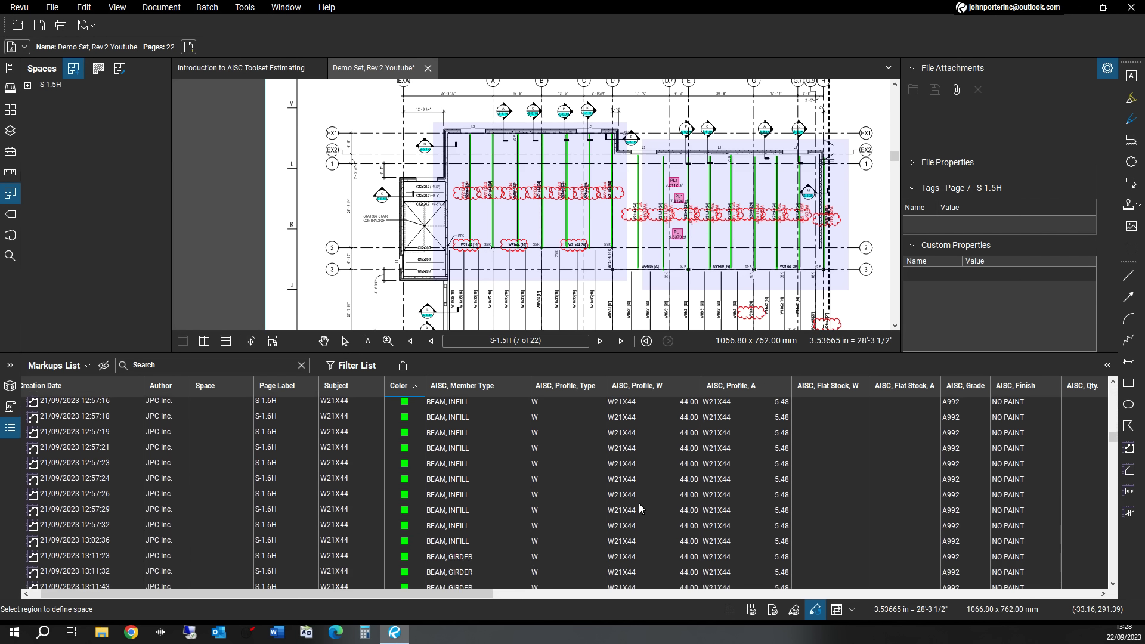
scroll(368, 470, up, 3)
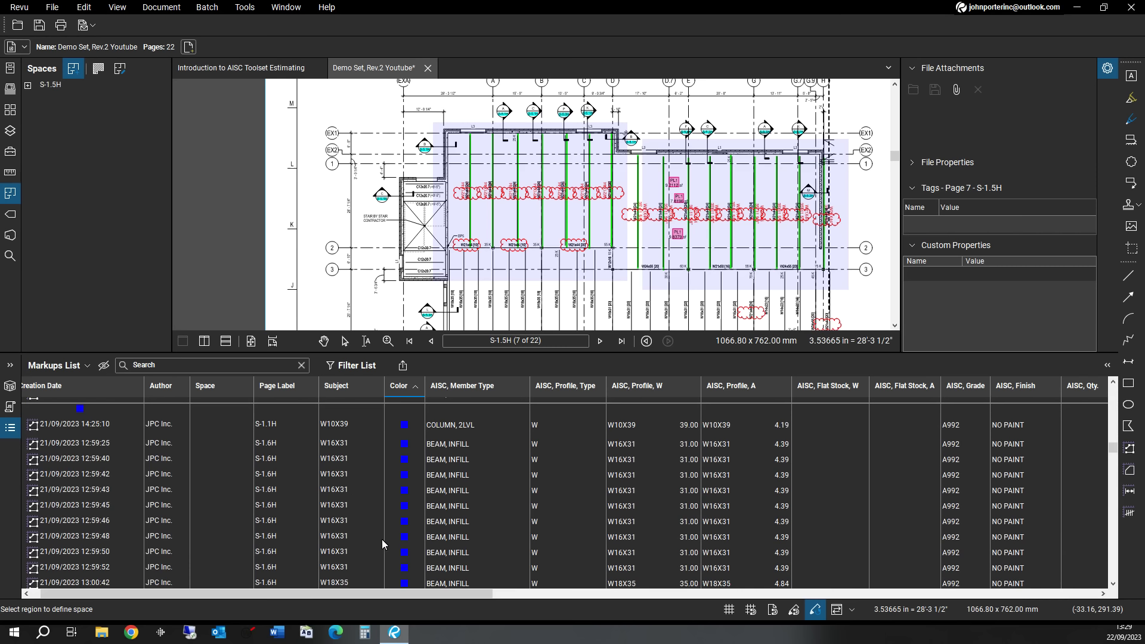
- Examine the W21X44 beams between grids 4 and 5.8 and the section callouts below them on plan S-1.5H, leaving the space-drawing tool
mouse_move(552, 303)
mouse_down()
mouse_move(414, 212)
mouse_move(408, 191)
mouse_move(422, 179)
mouse_up()
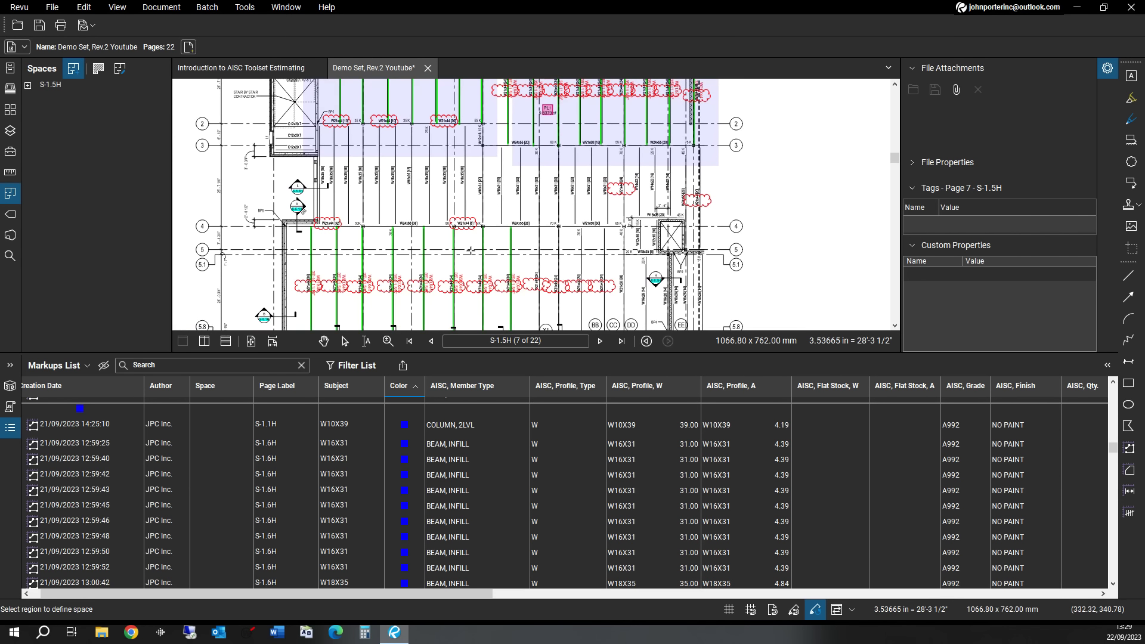
scroll(493, 260, up, 3)
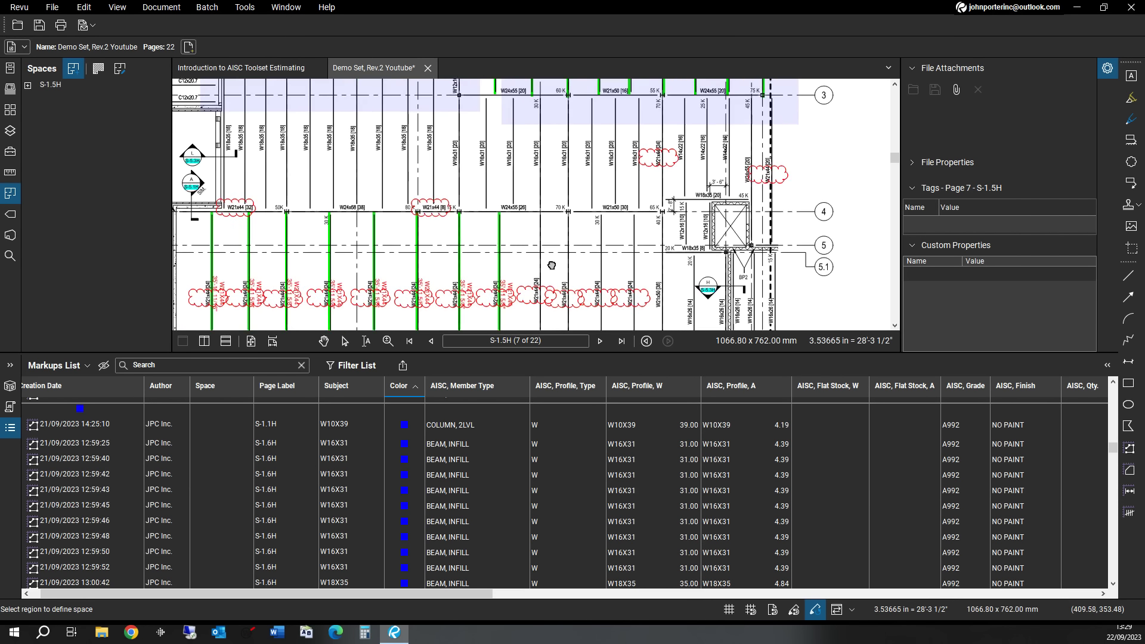
scroll(480, 214, down, 1)
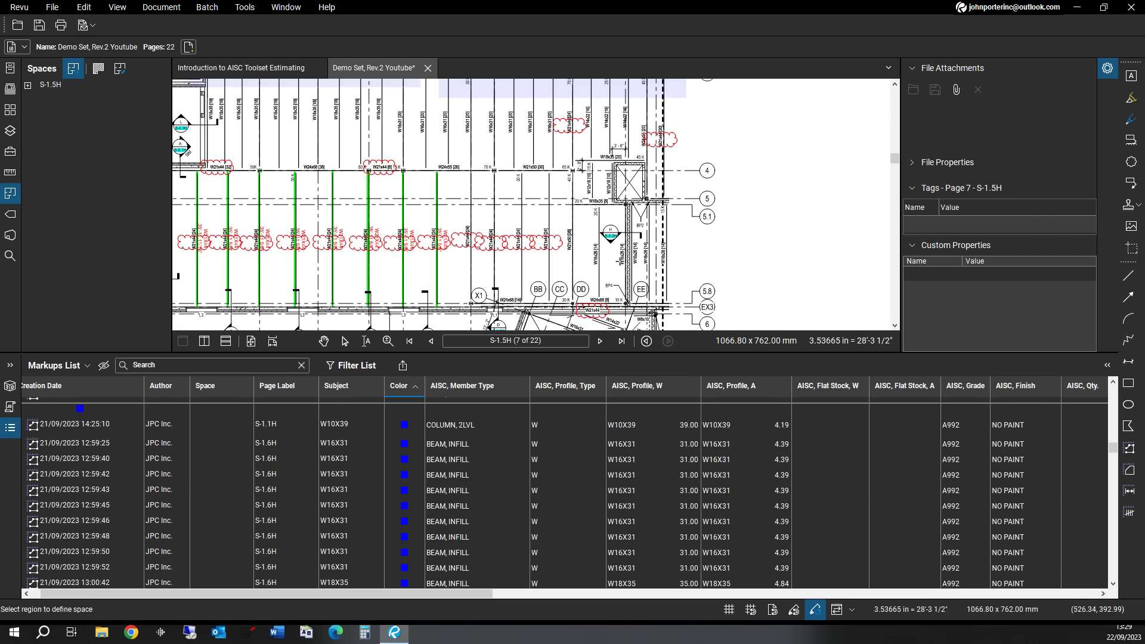
scroll(615, 267, down, 3)
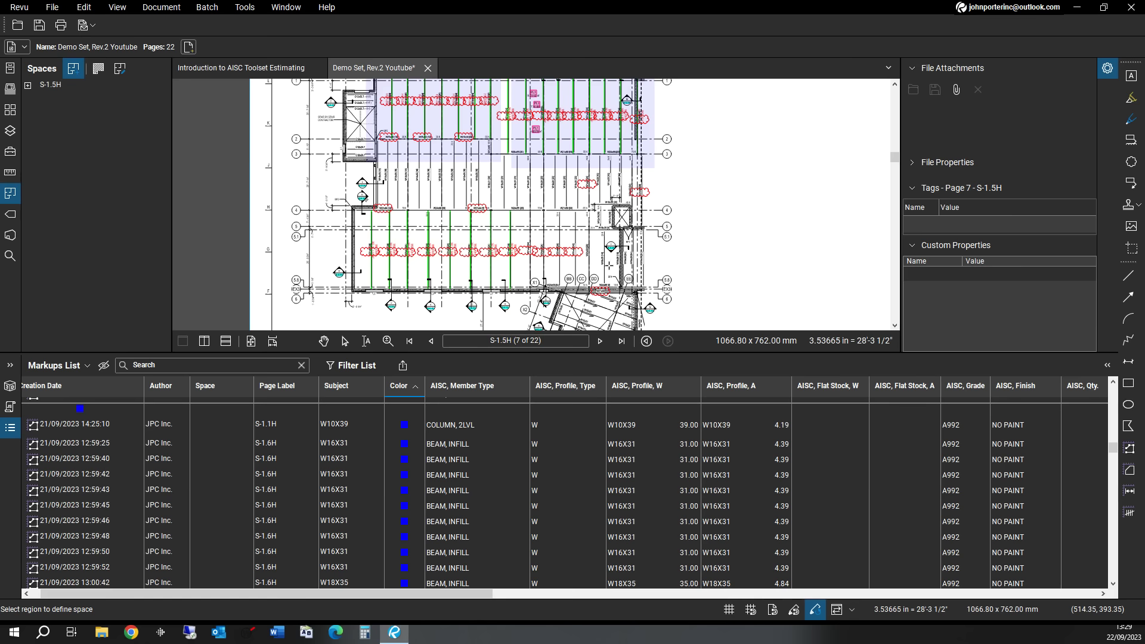
scroll(508, 326, up, 4)
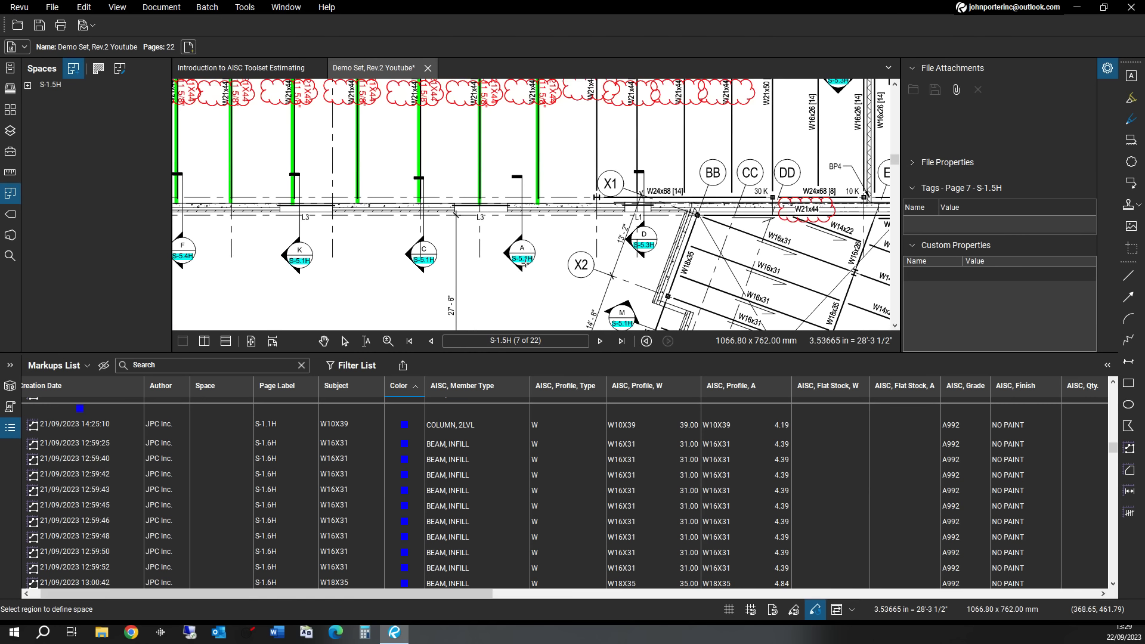
click(525, 266)
scroll(471, 263, down, 5)
key(Escape)
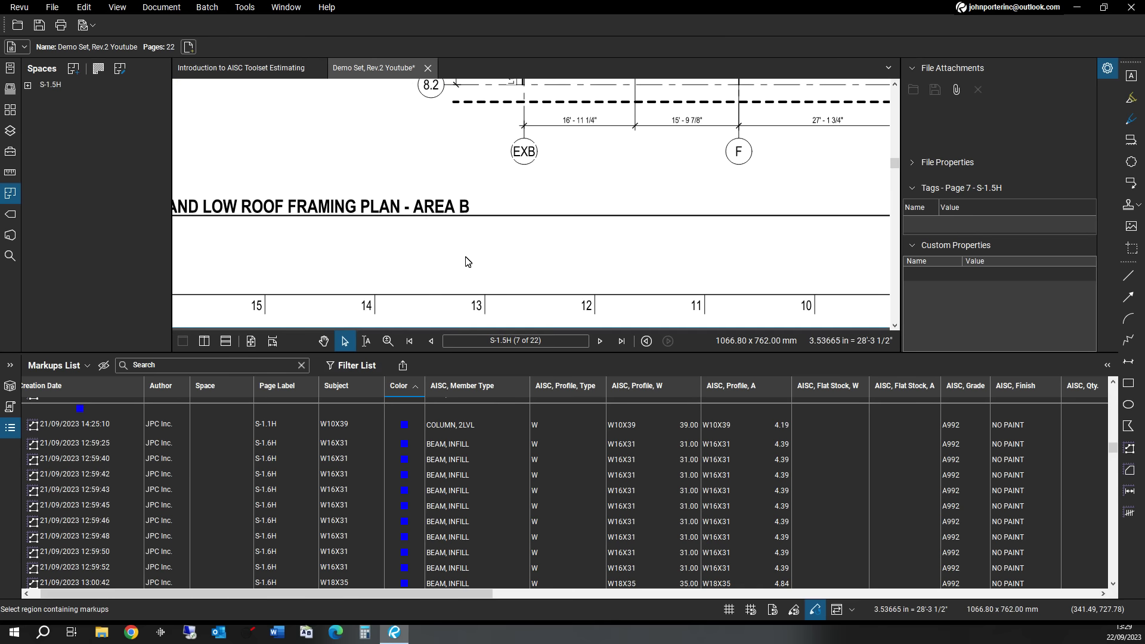
scroll(503, 225, down, 4)
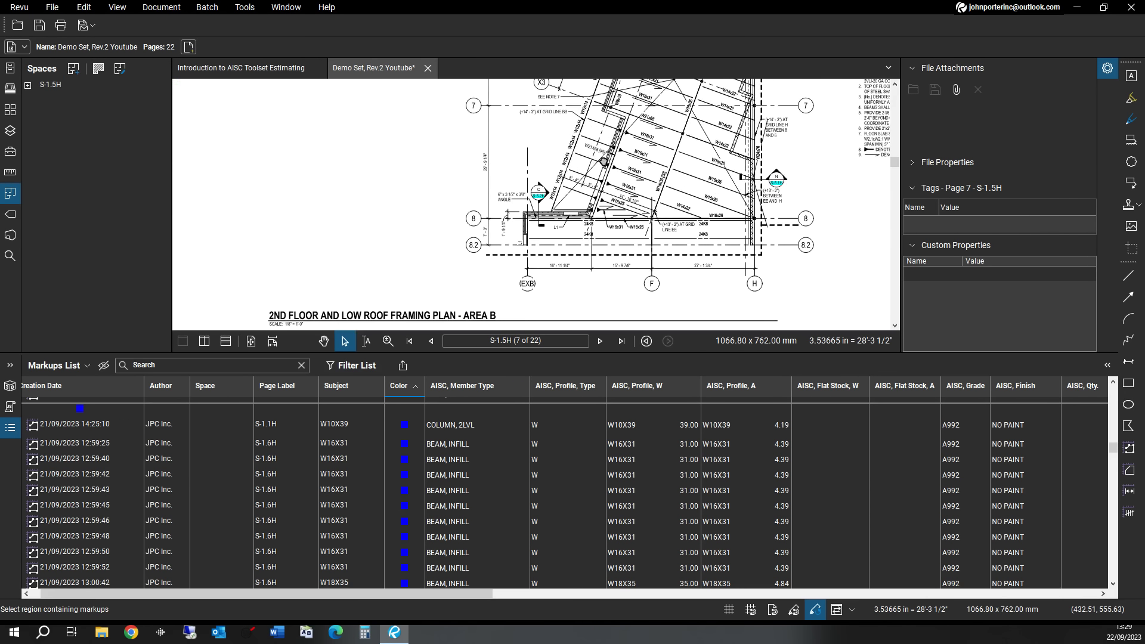
scroll(500, 288, up, 4)
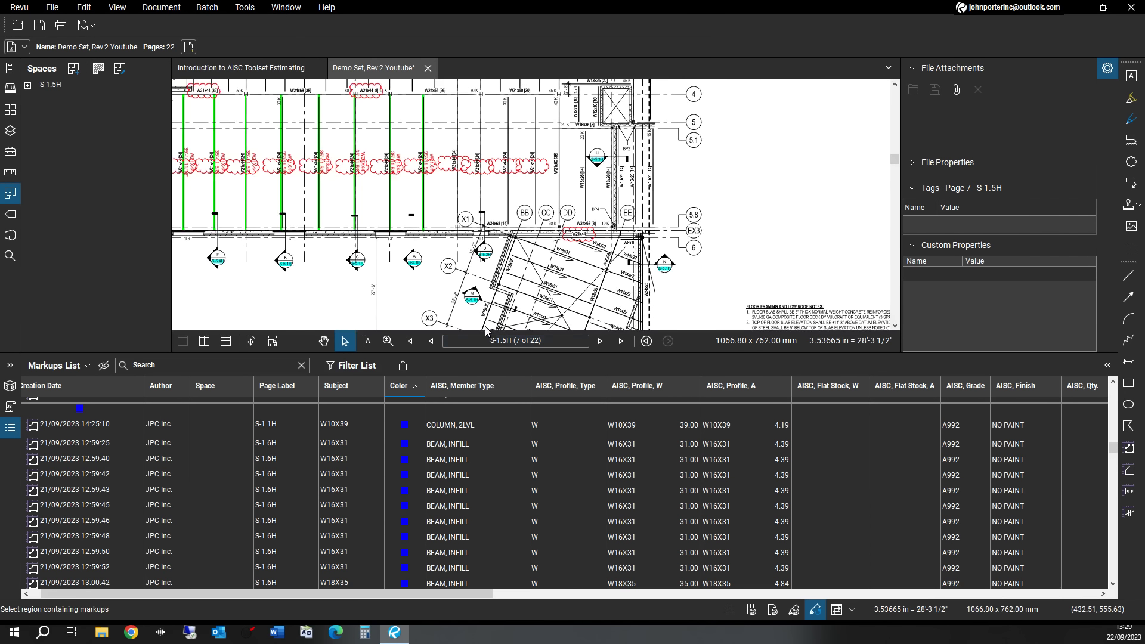
- Follow the section A callout to sheet S-5.1H, examine the wall section, and return to plan S-1.5H
click(414, 262)
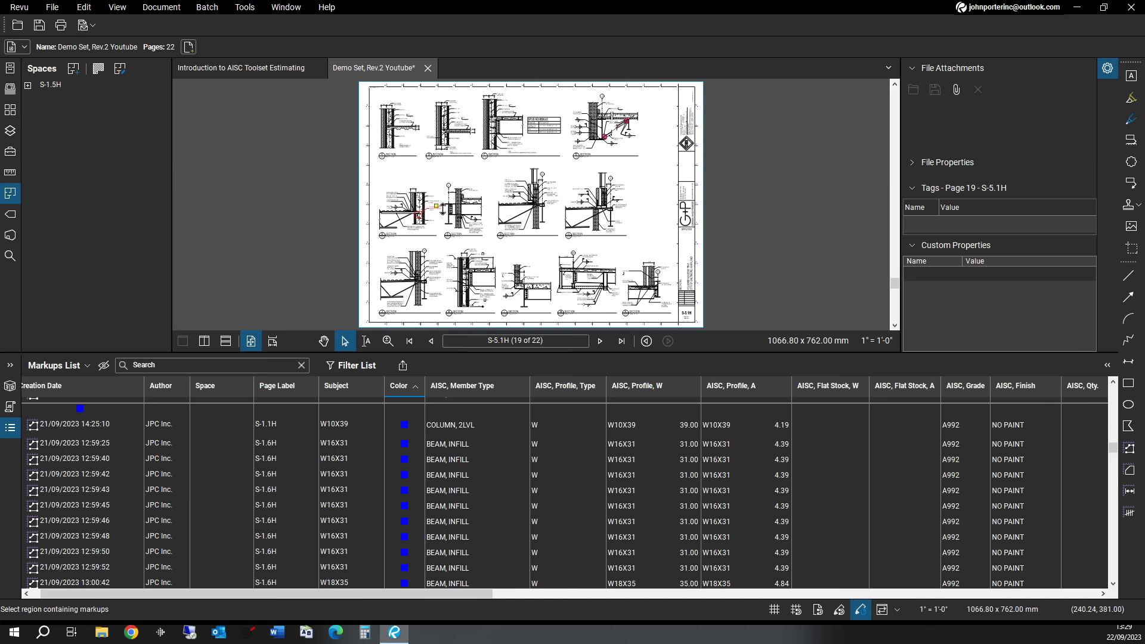
scroll(438, 203, up, 5)
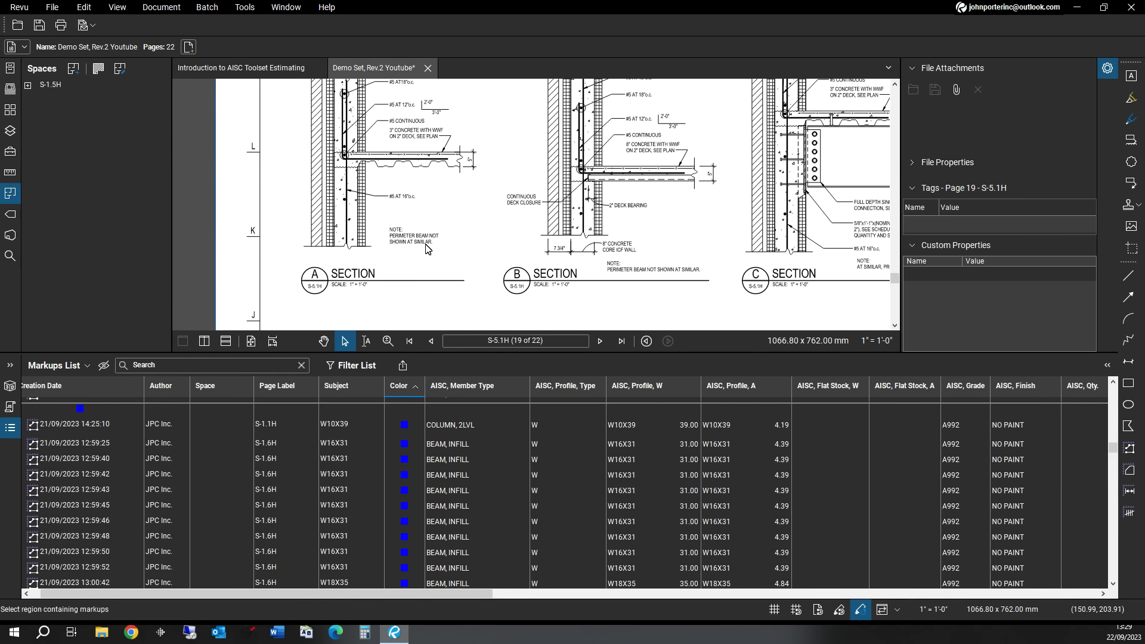
scroll(430, 254, down, 2)
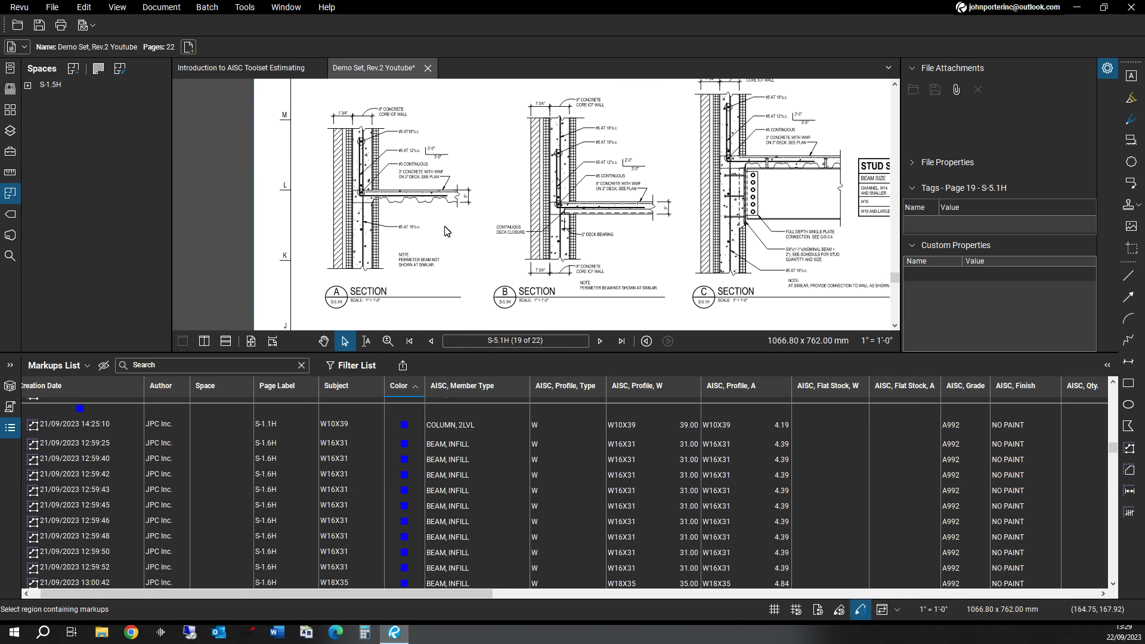
click(646, 342)
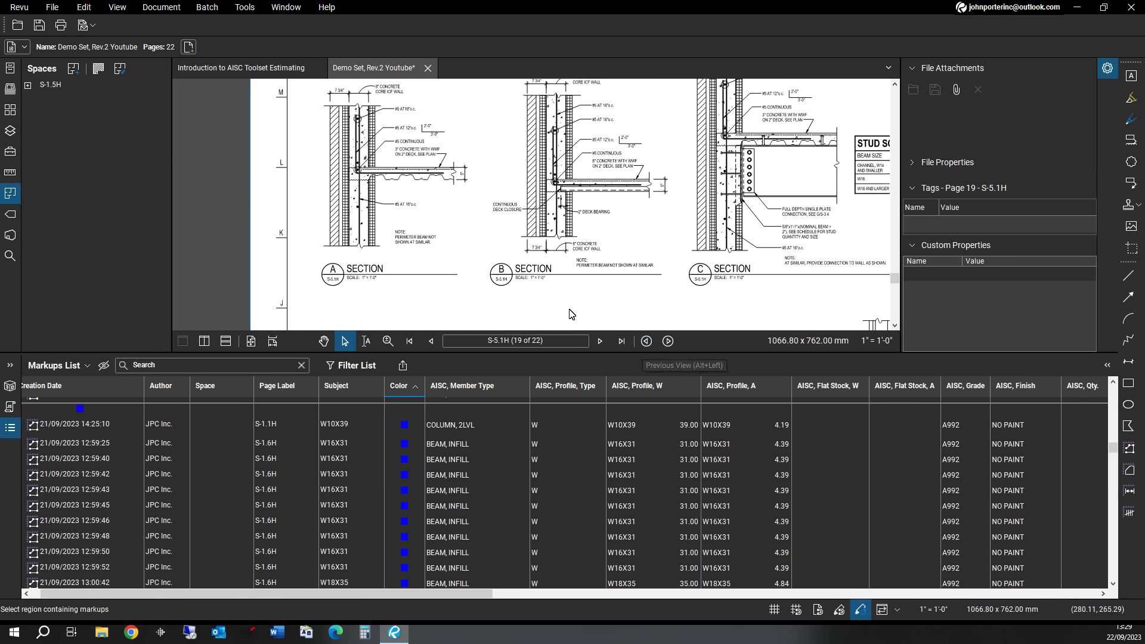
click(647, 343)
click(647, 343)
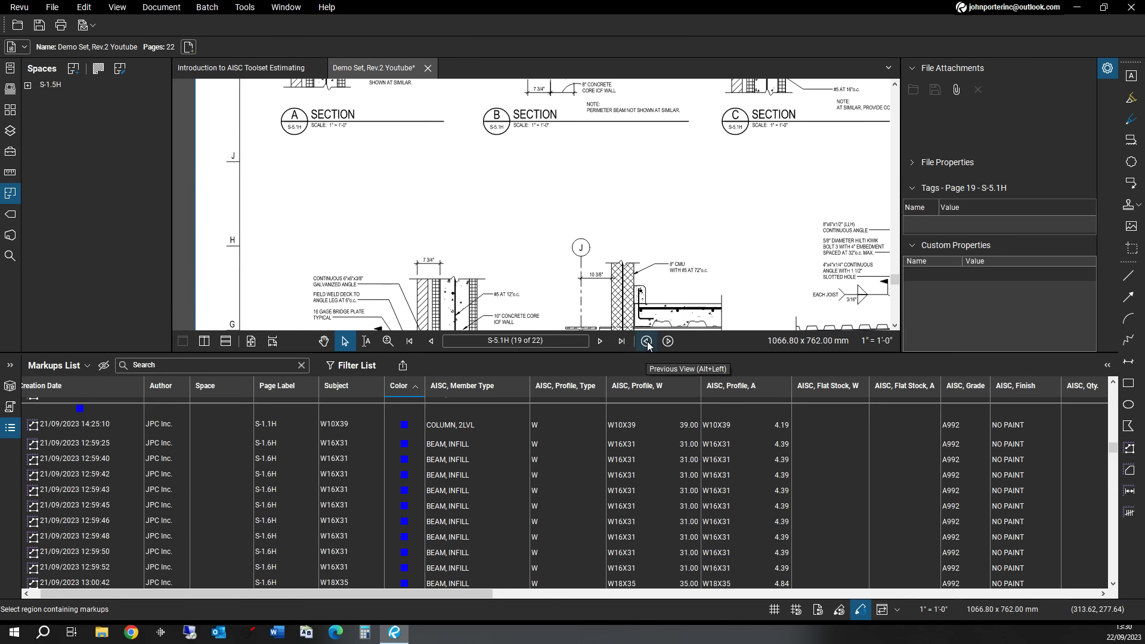
click(648, 346)
click(648, 346)
click(648, 346)
click(648, 346)
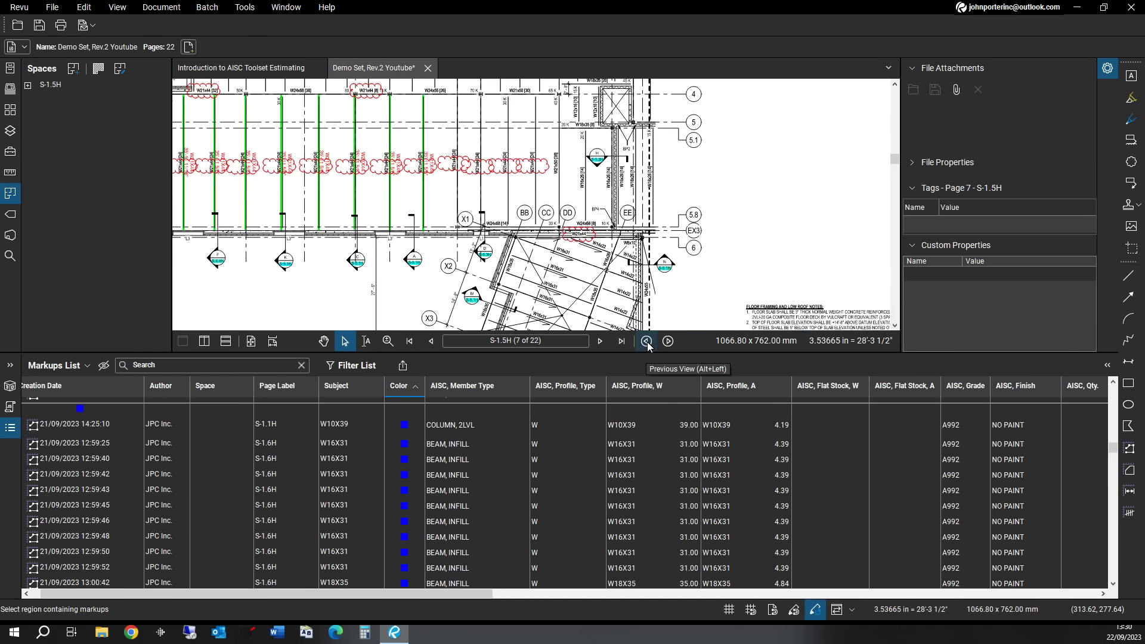
- Follow the section F callout to sheet S-5.4H, examine the beam-to-wall plate connection, and return to plan S-1.5H
drag(368, 293, 488, 283)
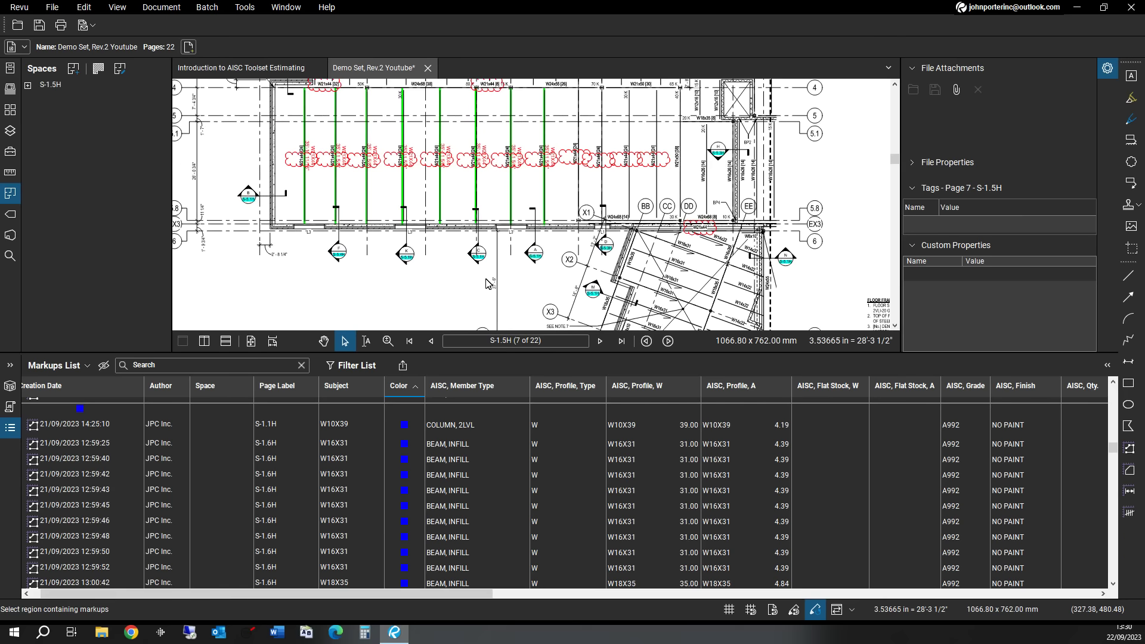
scroll(487, 280, down, 2)
scroll(406, 287, up, 2)
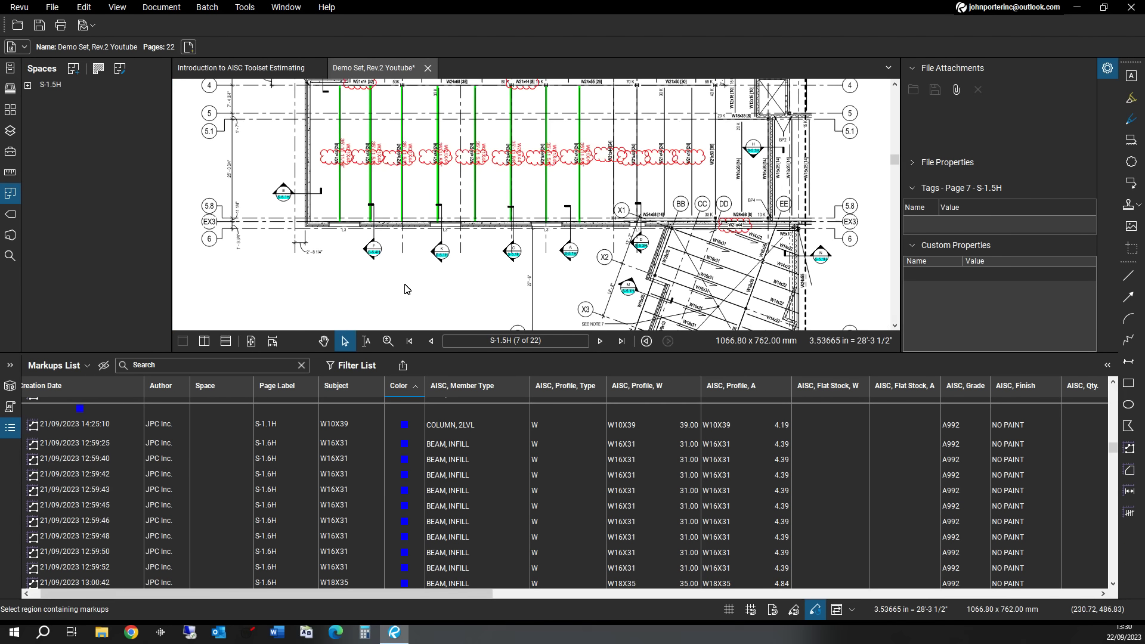
click(376, 256)
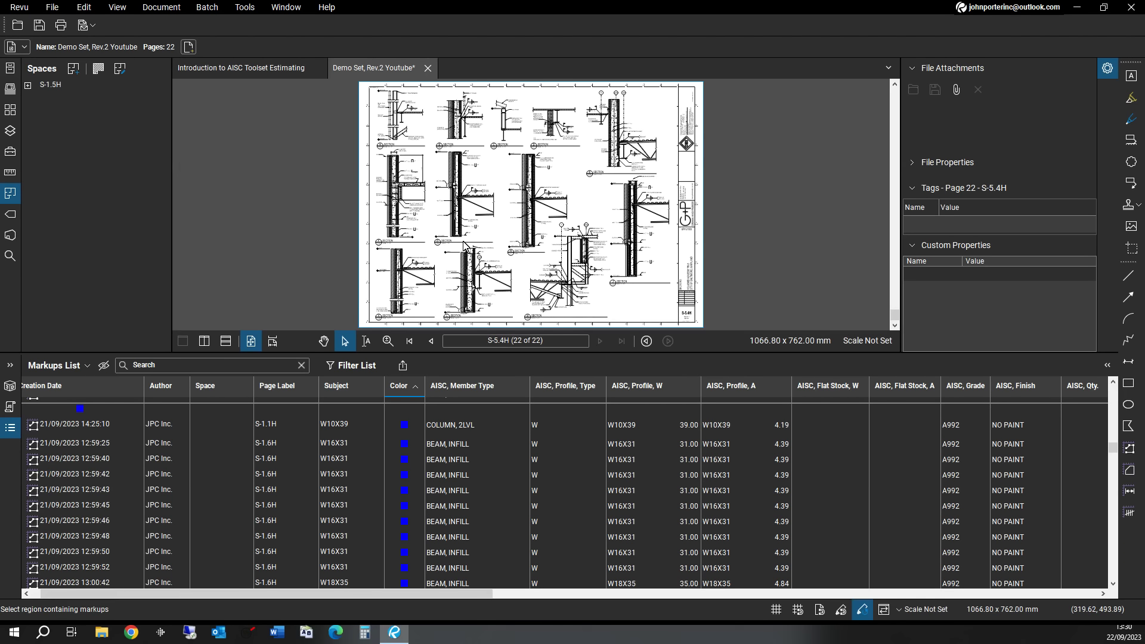
scroll(483, 182, up, 4)
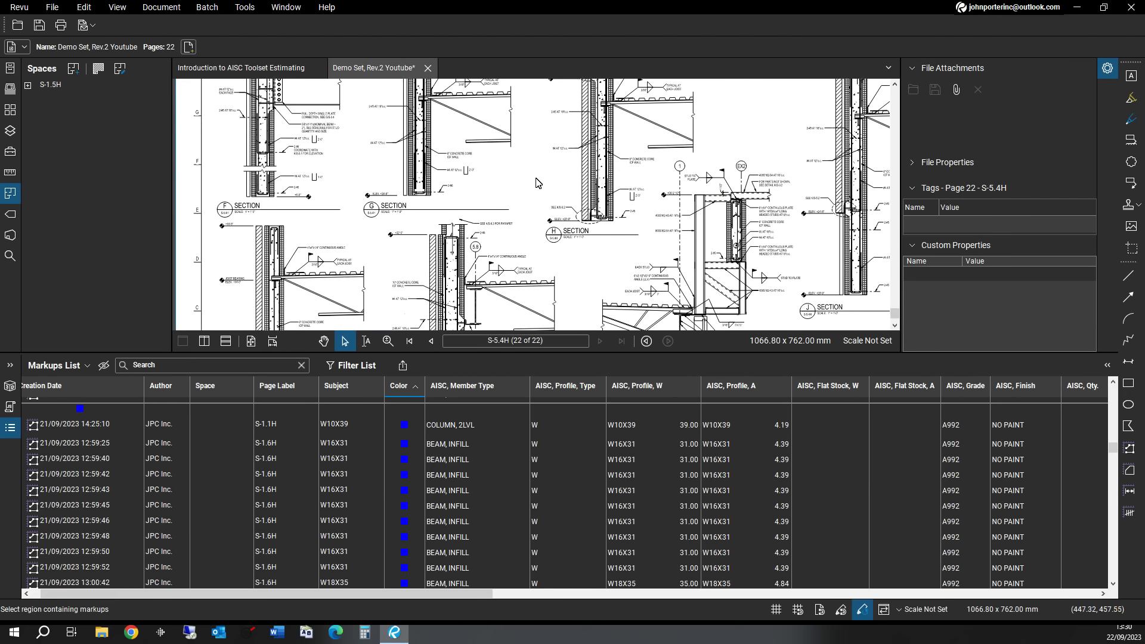
scroll(251, 149, up, 3)
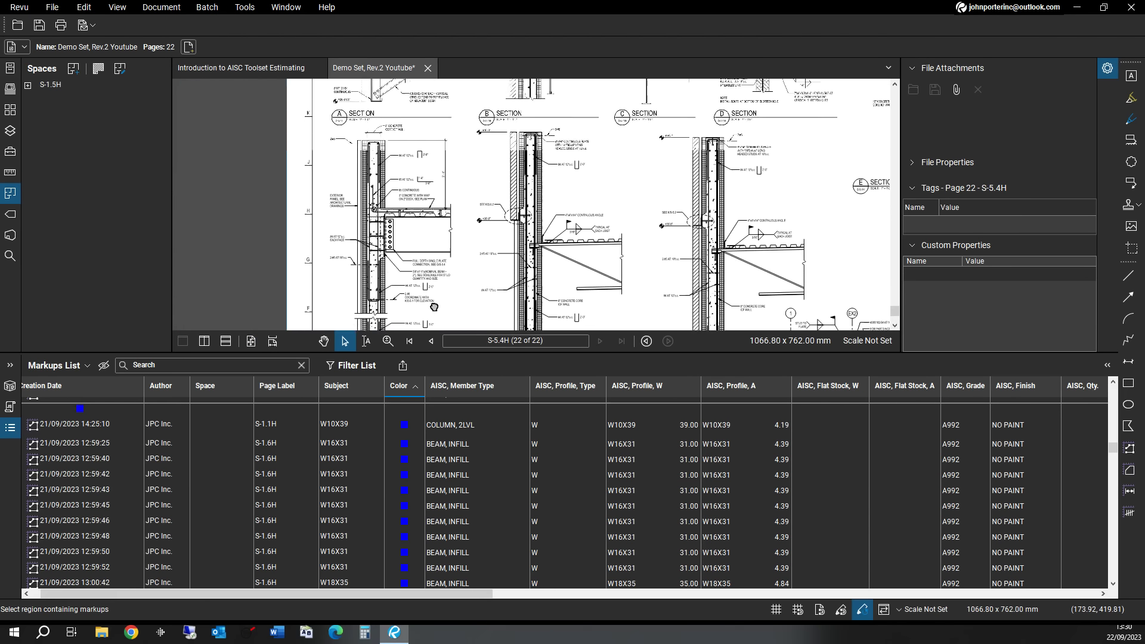
scroll(392, 275, down, 2)
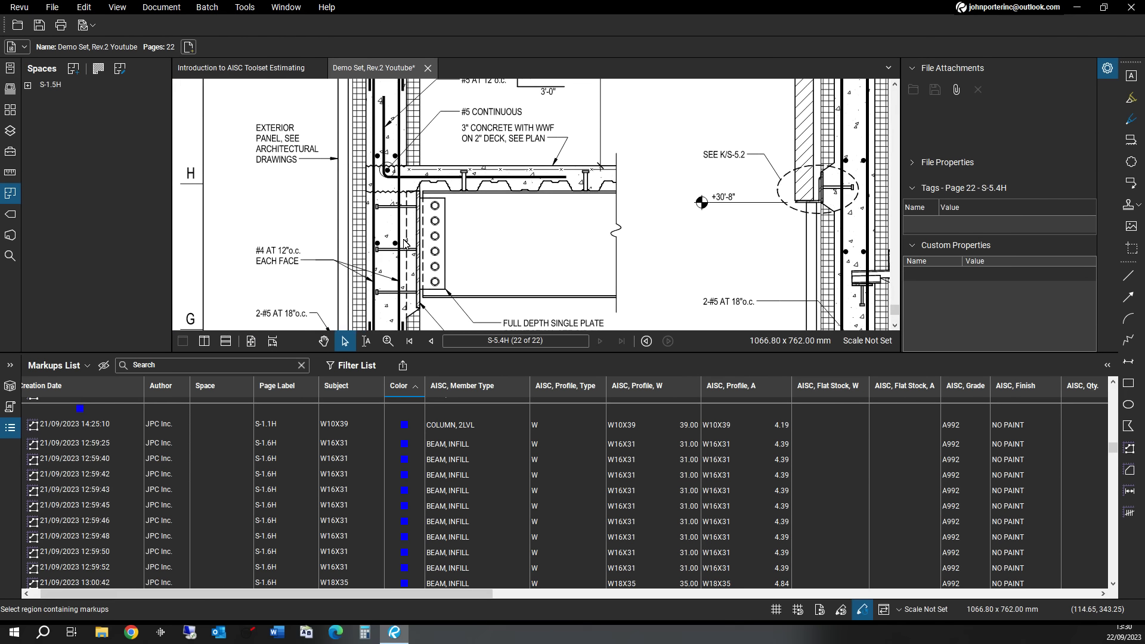
click(646, 341)
click(647, 341)
click(646, 342)
click(646, 342)
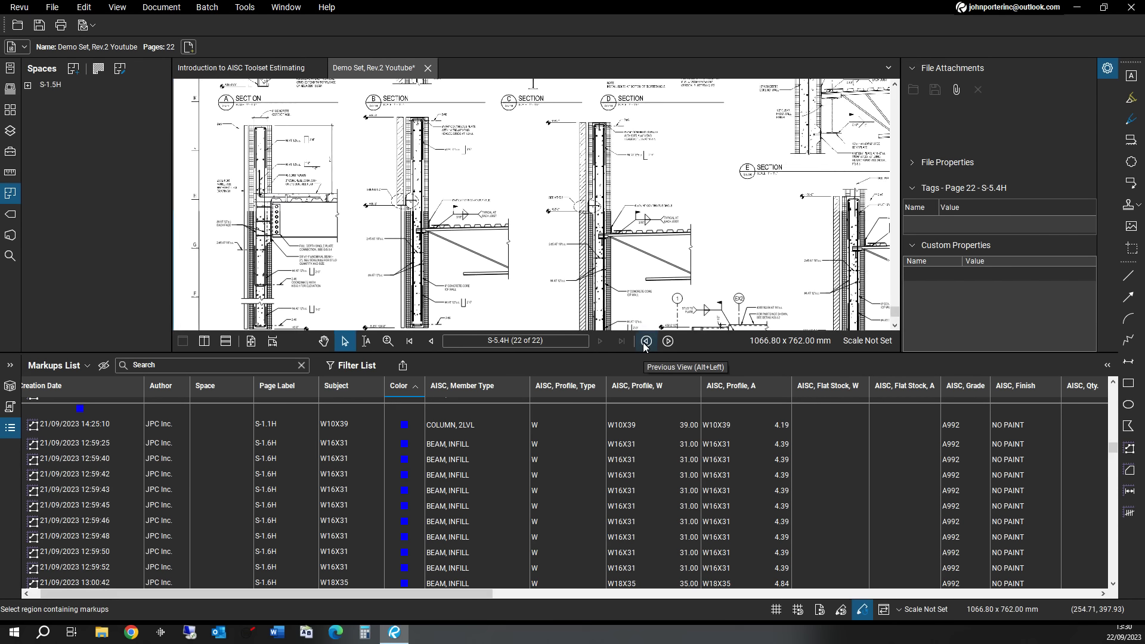
click(646, 341)
click(646, 341)
click(646, 341)
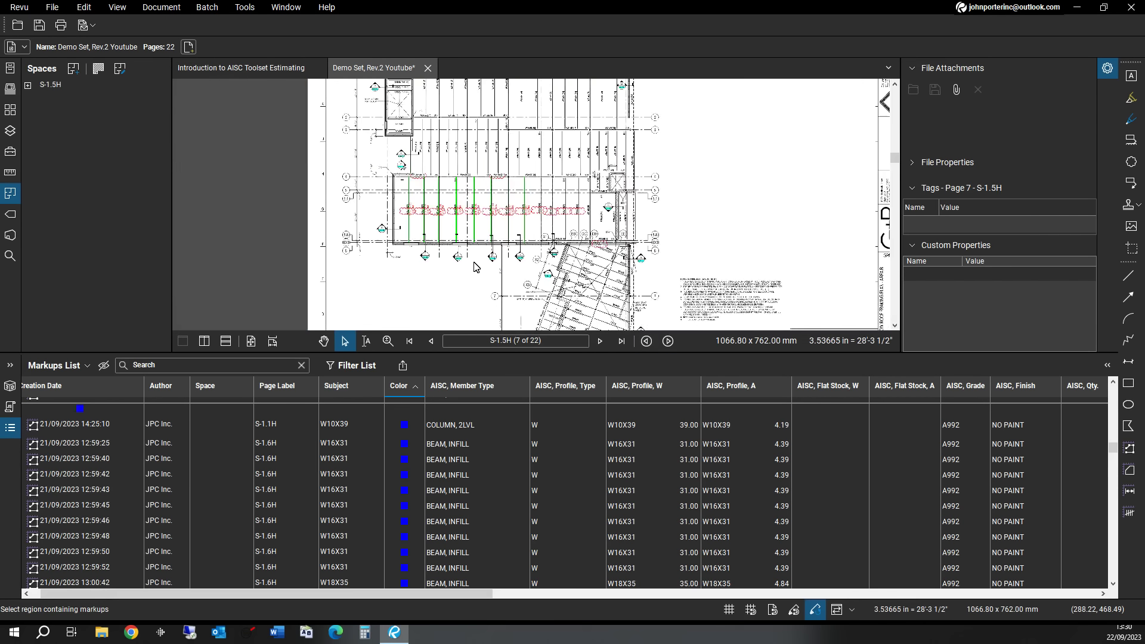
drag(488, 290, 427, 253)
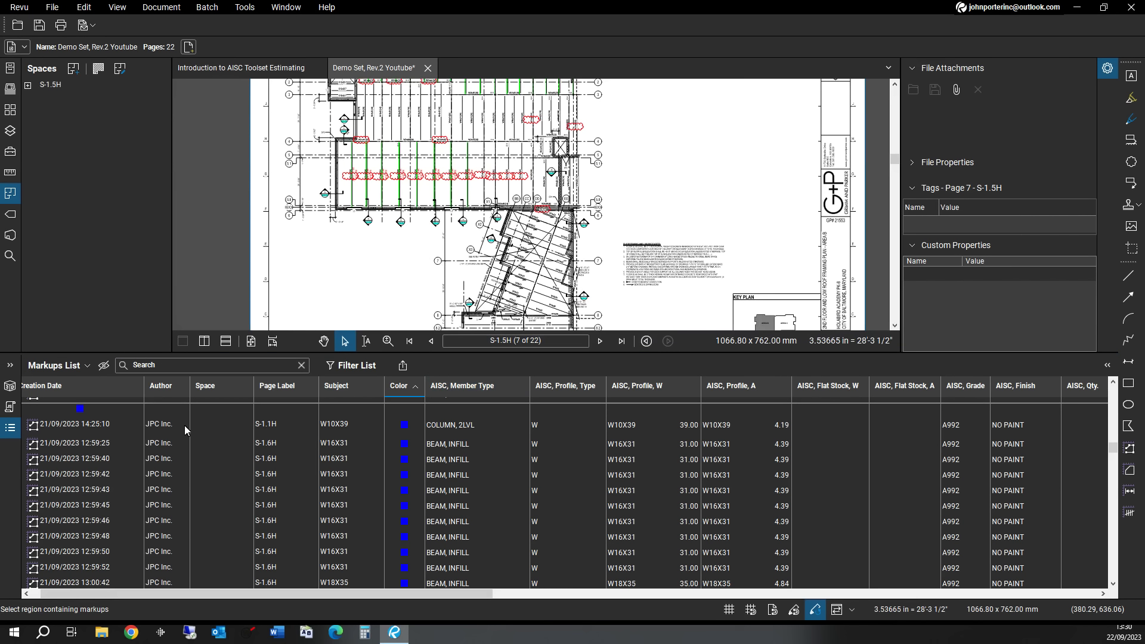
- Export the markups and totals of all 22 pages to a CSV summary and maximise the resulting spreadsheet in Excel
click(404, 367)
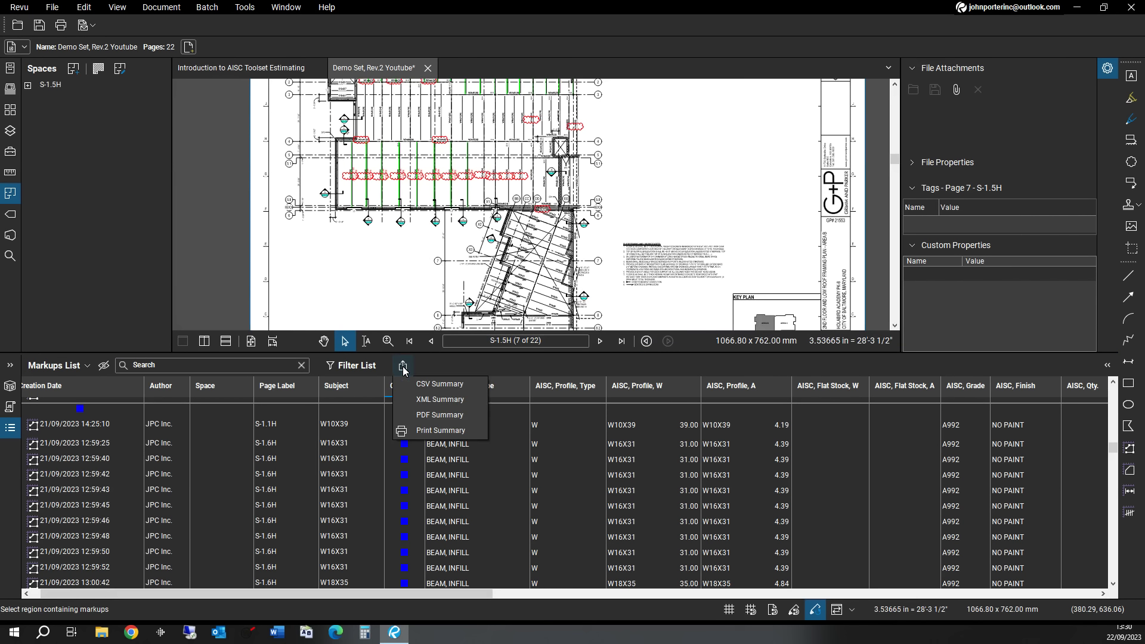
click(435, 387)
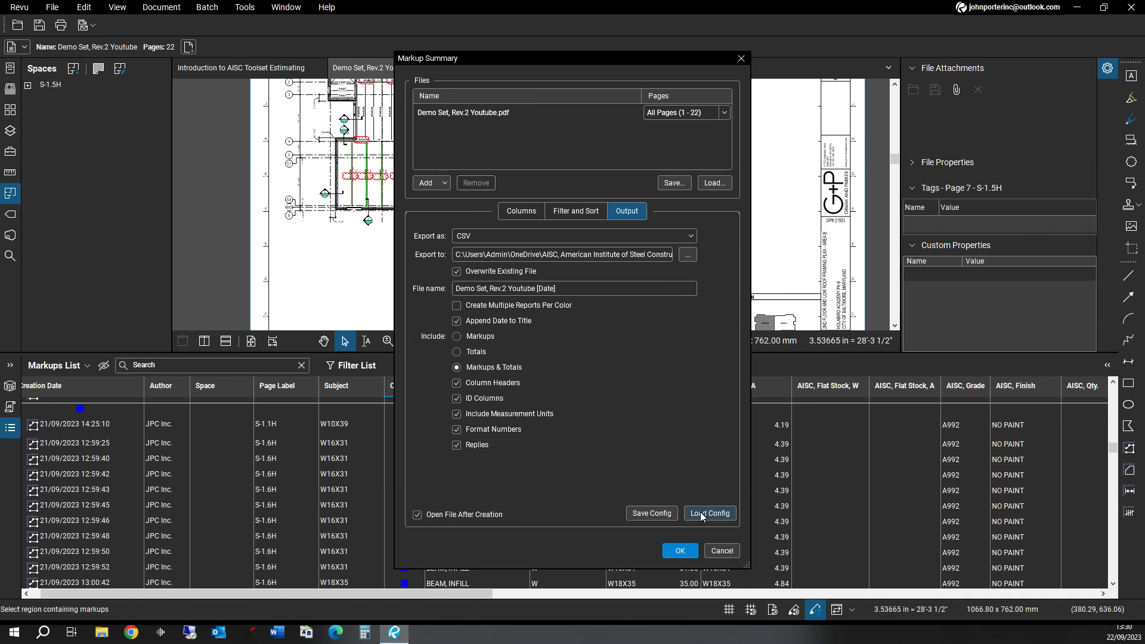
click(678, 553)
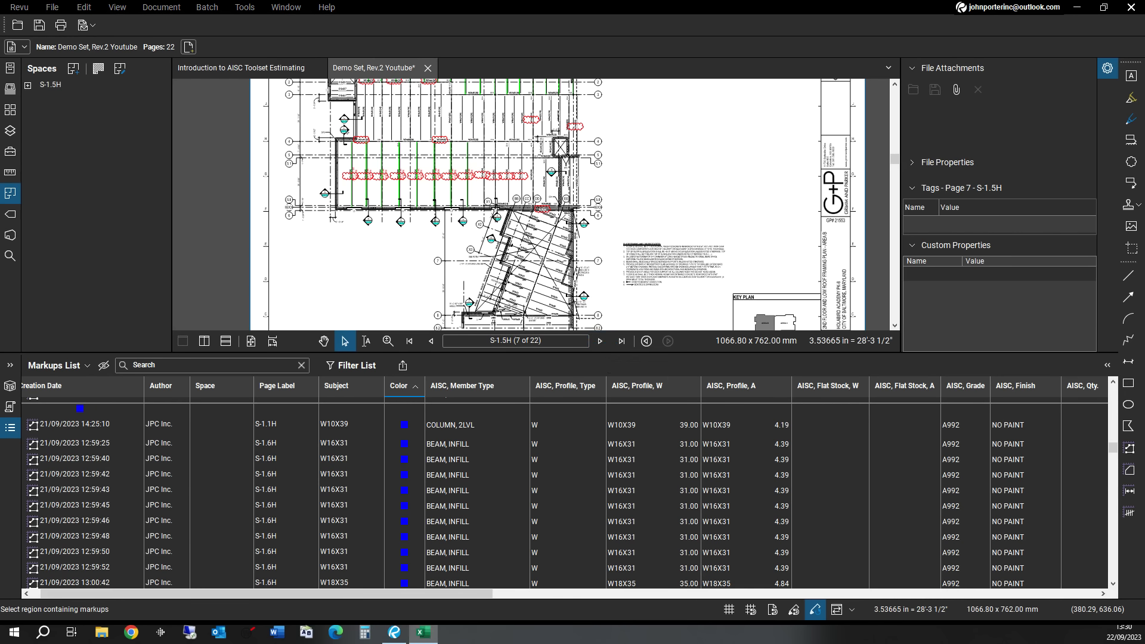
drag(324, 110, 532, 20)
click(657, 15)
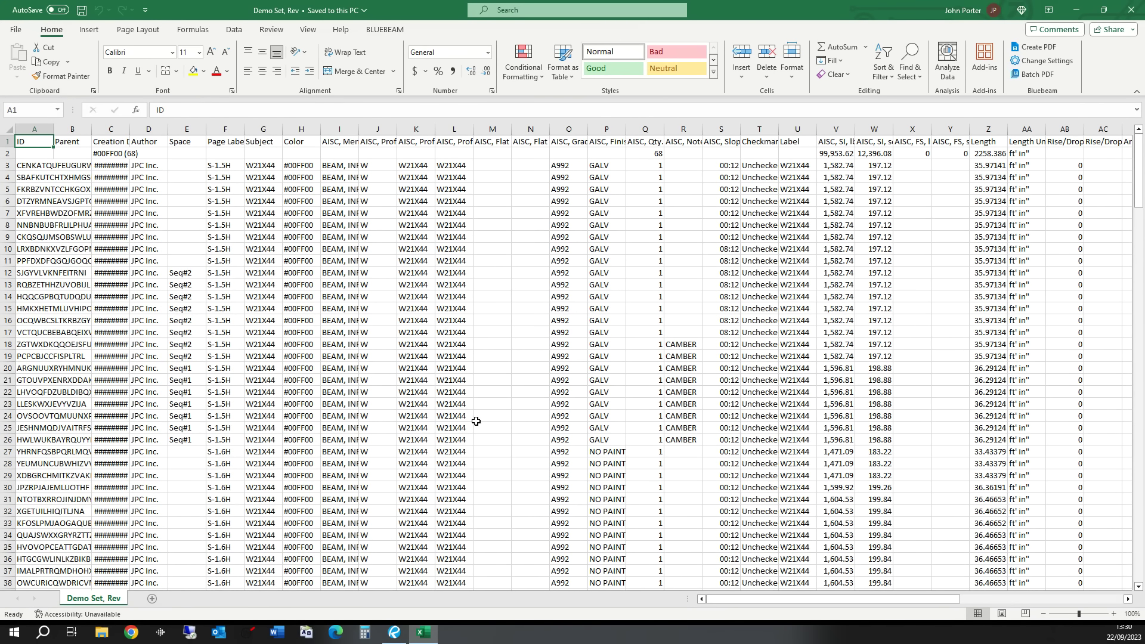
- Set the width of columns A to AX to 12 and widen them all further until the creation dates display in full
click(29, 134)
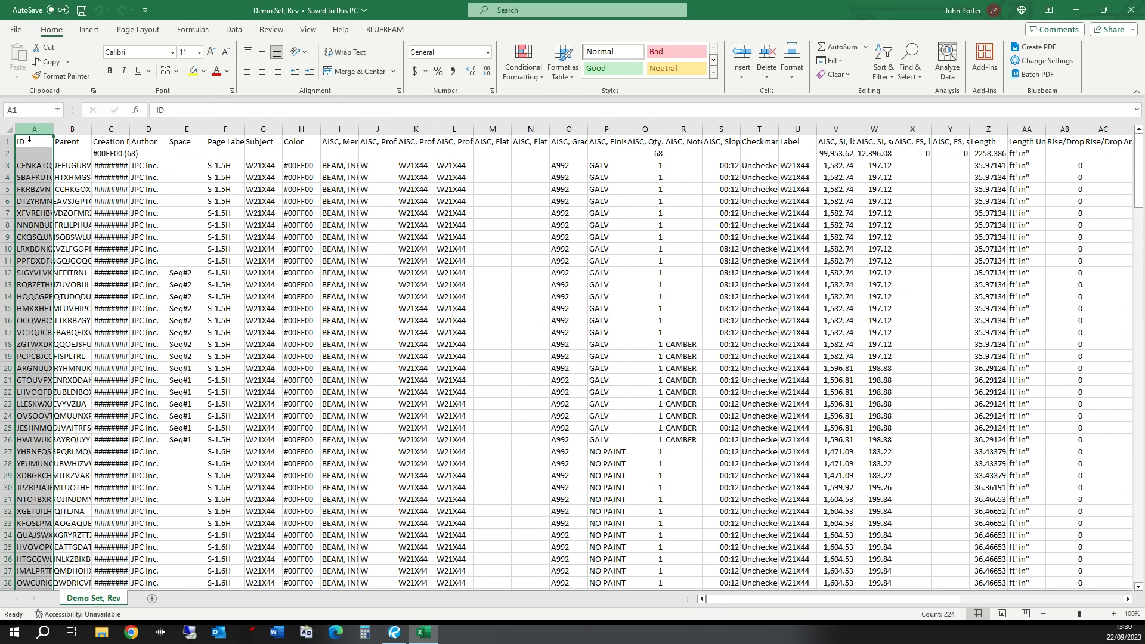
key(shift+Right)
key(shift+Right)
key(shift+Right)
key(shift+Right)
key(shift+Right)
key(shift+Right)
key(shift+Right)
key(shift+Right)
key(shift+Right)
key(shift+Right)
key(shift+Right)
key(shift+Right)
key(shift+Right)
key(shift+Right)
key(shift+Right)
key(shift+Right)
key(shift+Right)
key(shift+Right)
key(shift+Right)
key(shift+Right)
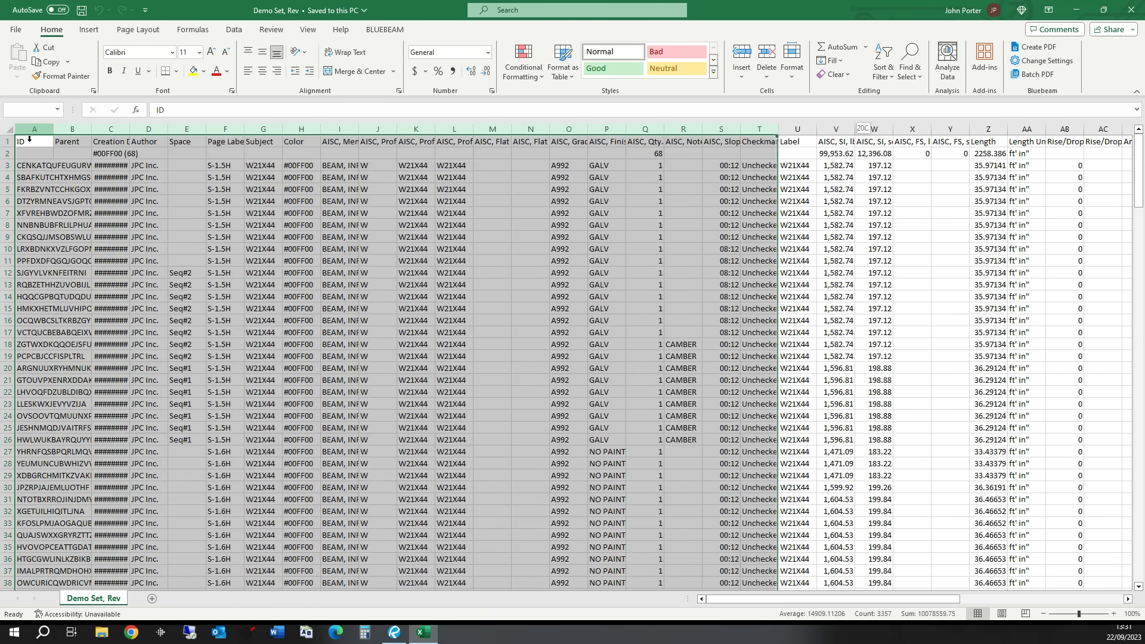
key(shift+Right)
key(shift+Right)
key(shift+Right)
key(shift+Right)
key(shift+Right)
key(shift+Right)
key(shift+Right)
key(shift+Right)
key(shift+Right)
key(shift+Right)
key(shift+Right)
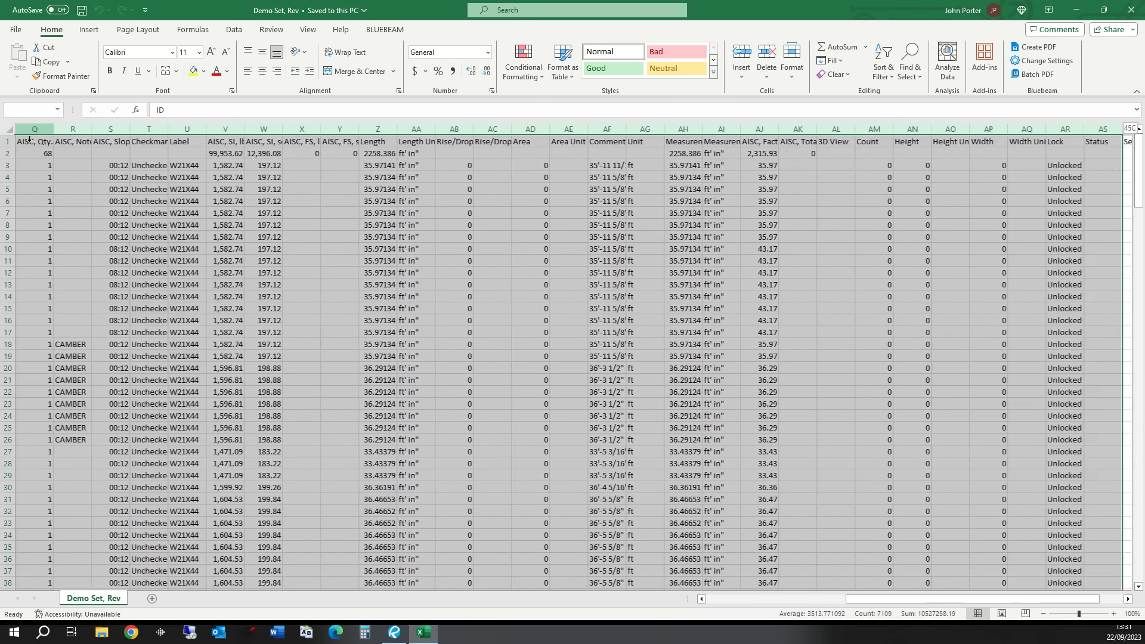
key(shift+Right)
key(shift+Right)
key(shift+Right)
key(shift+Right)
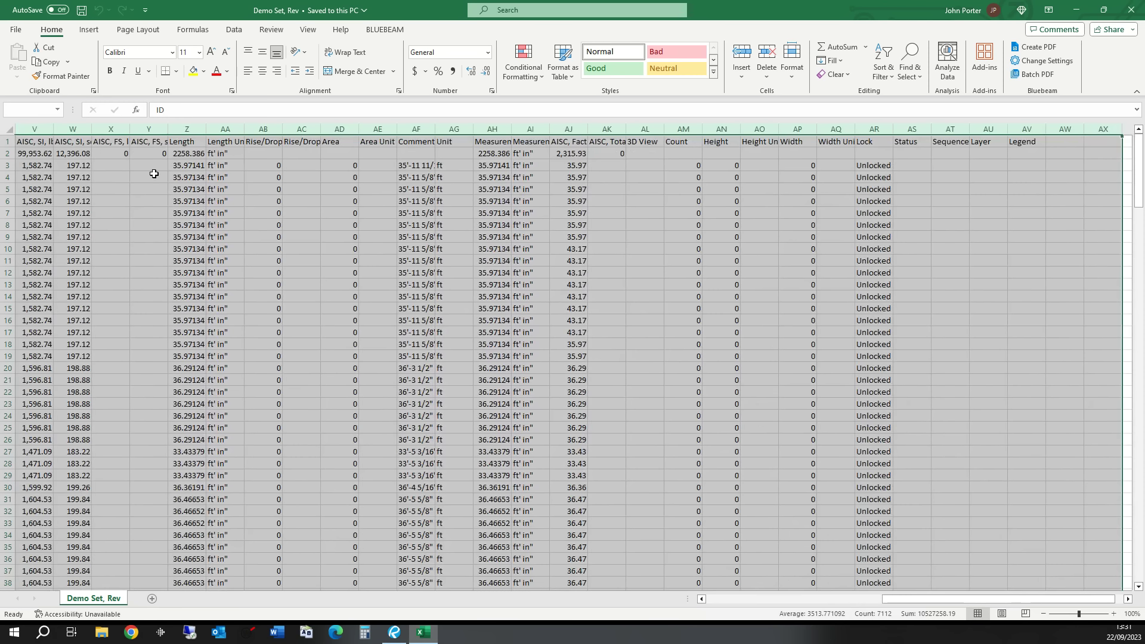
right_click(153, 204)
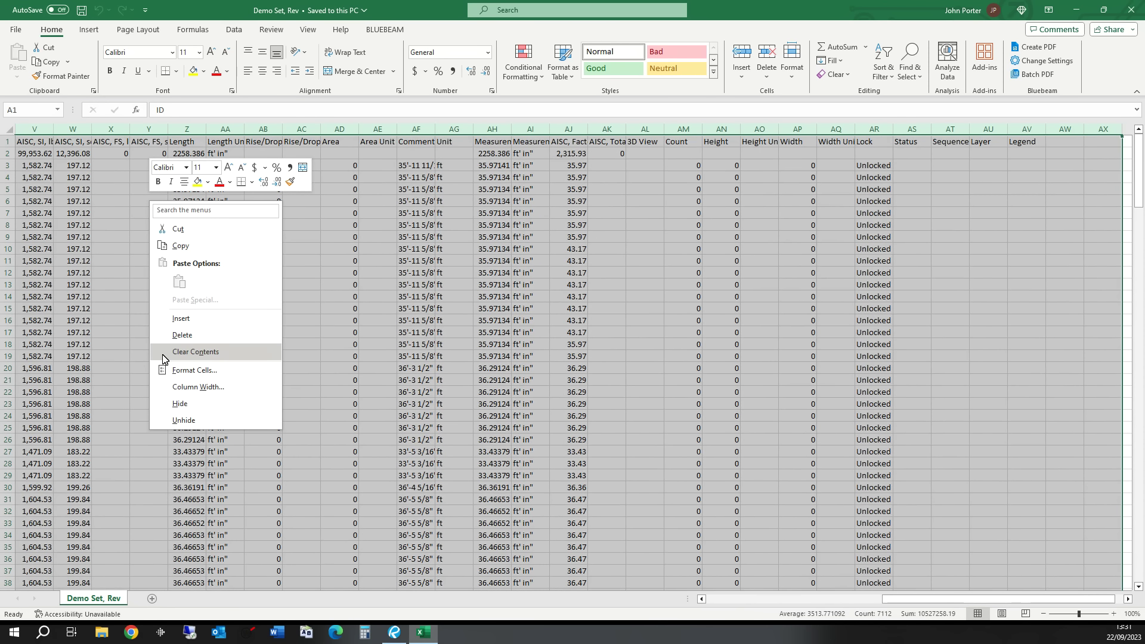
click(189, 387)
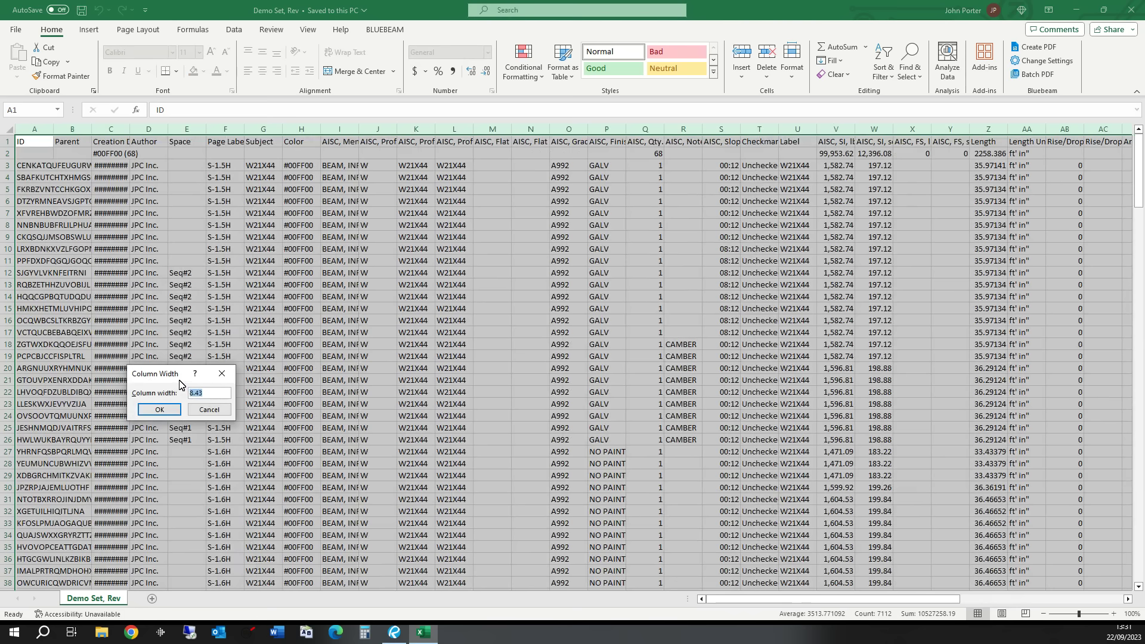
text(12)
click(160, 410)
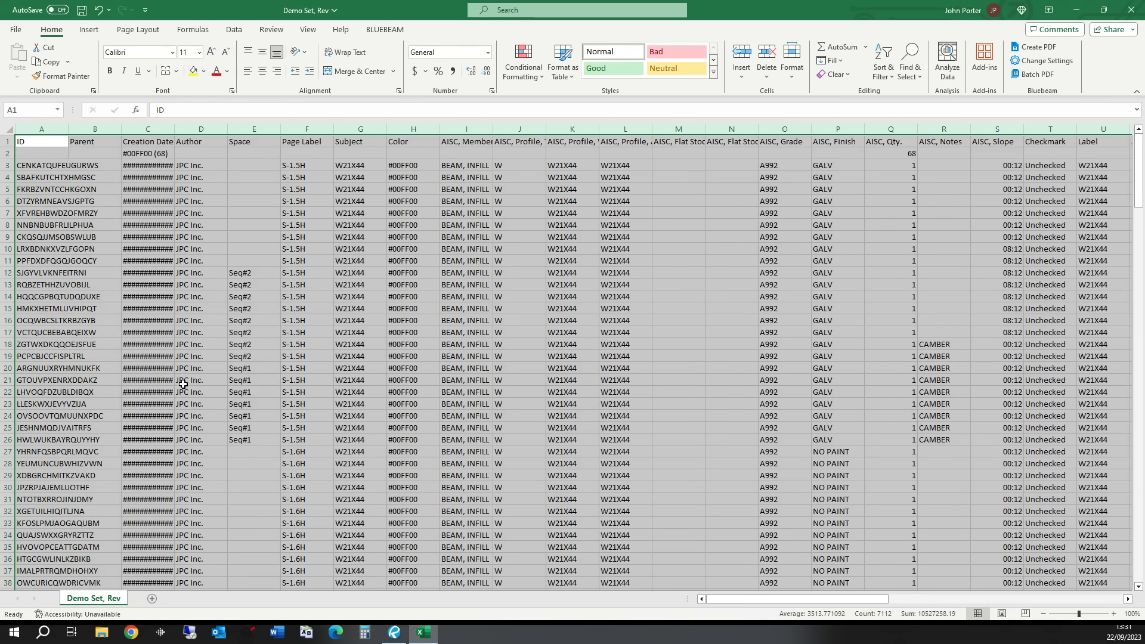
drag(174, 129, 203, 144)
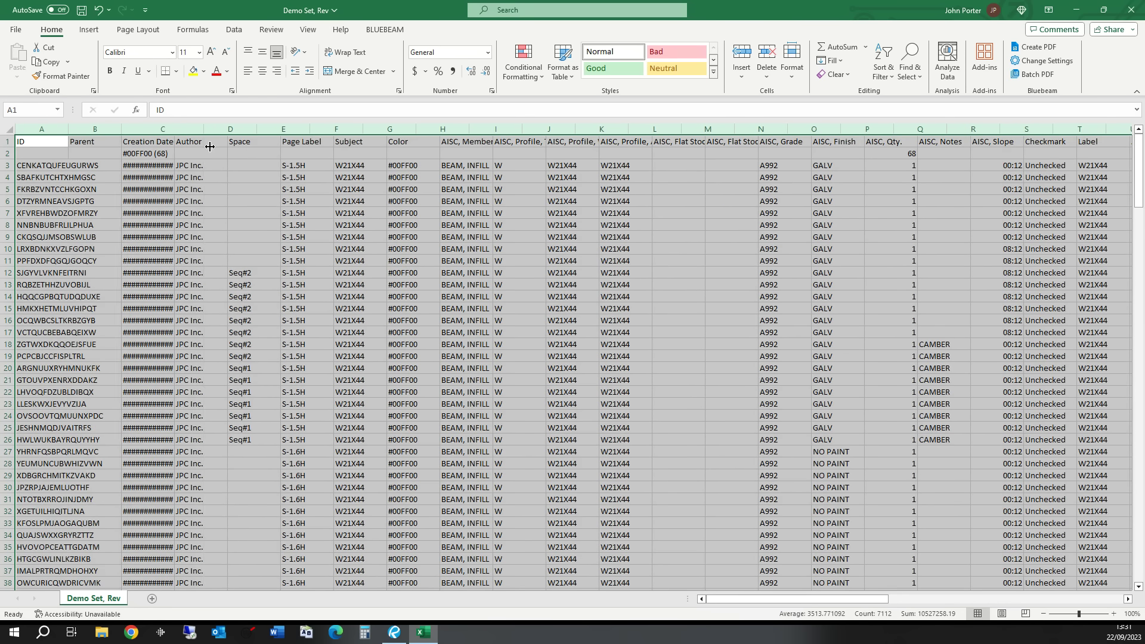
- Examine the exported columns along row 17 from Page Label through the AISC member type, profile, grade, finish, notes and slope
click(445, 334)
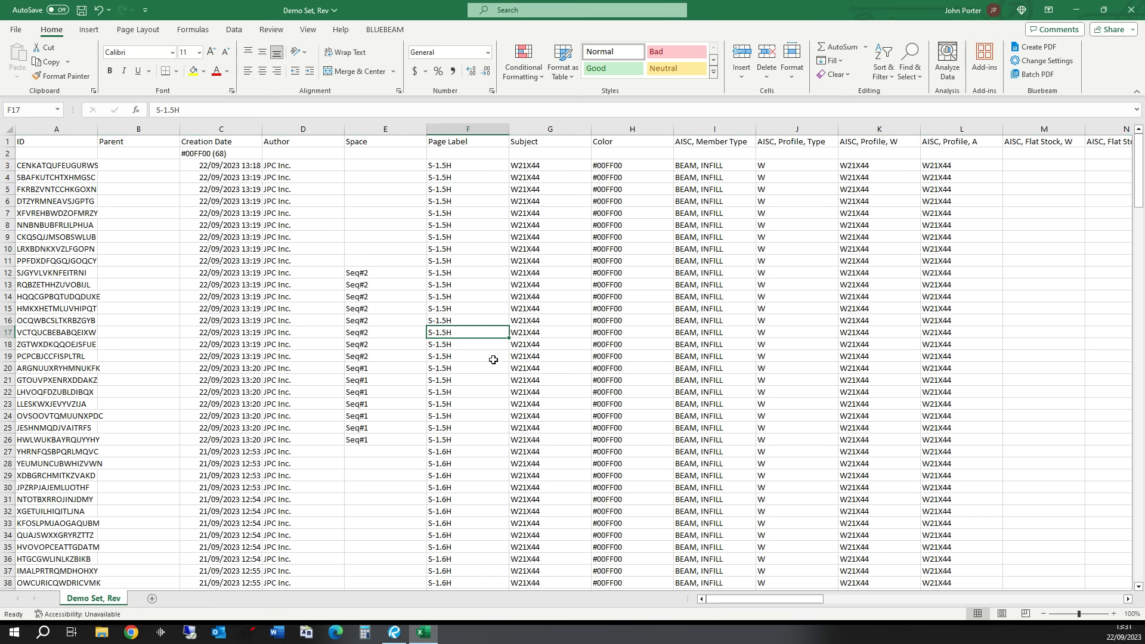
key(Left)
key(Right)
key(Right)
key(Right)
key(Right)
key(Right)
key(Right)
key(Right)
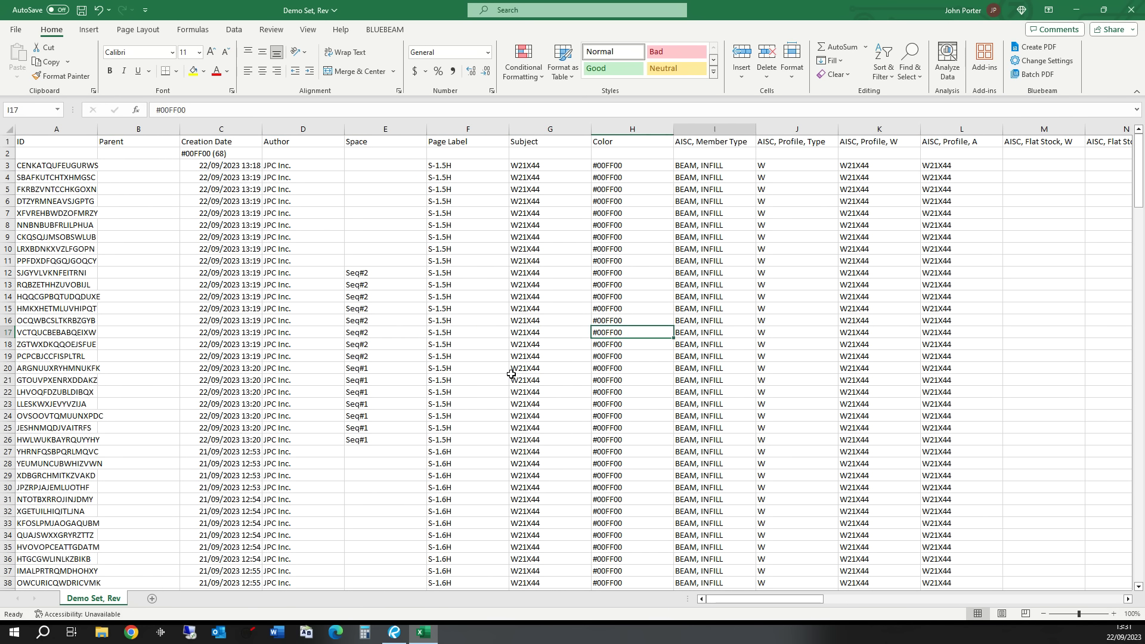
key(Right)
key(Right)
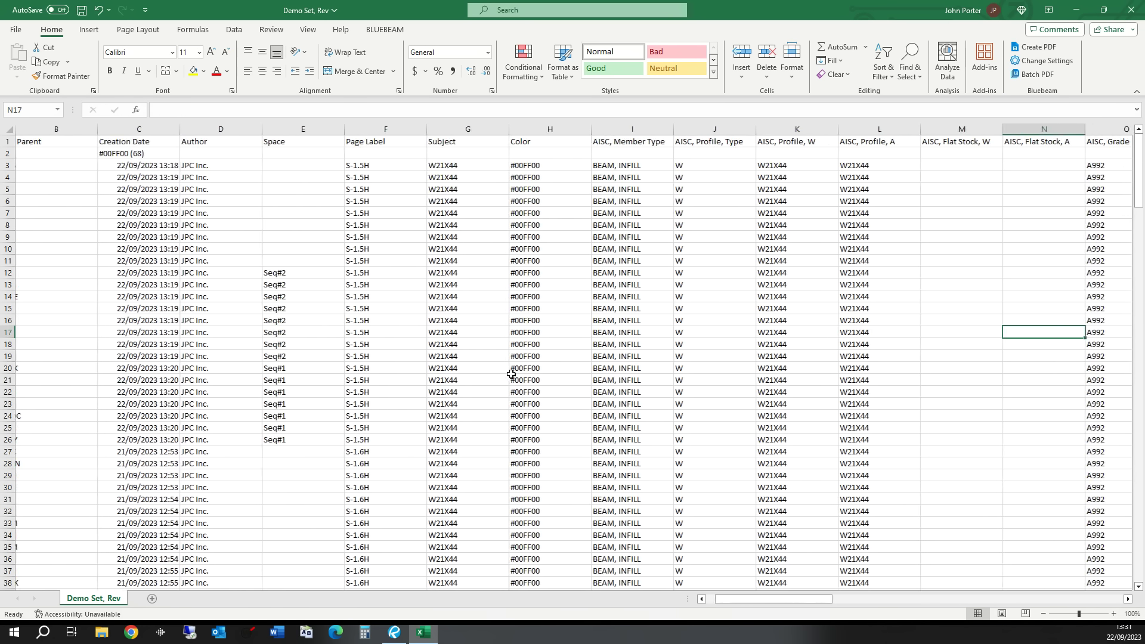
key(Left)
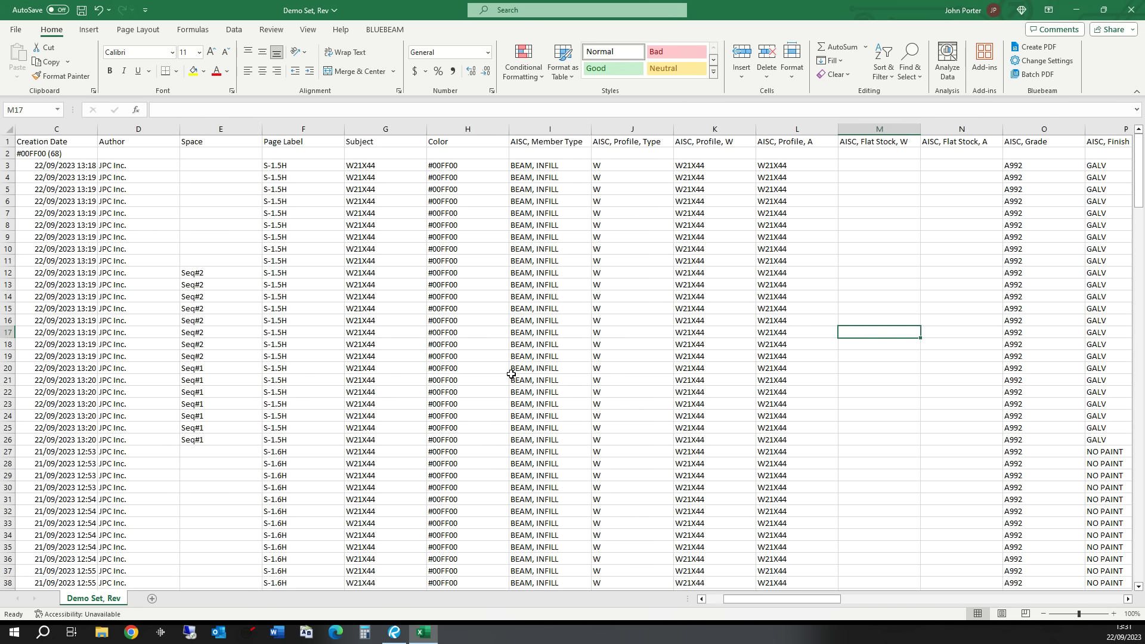
key(Right)
key(Right)
key(Right)
key(Right)
key(Right)
key(Right)
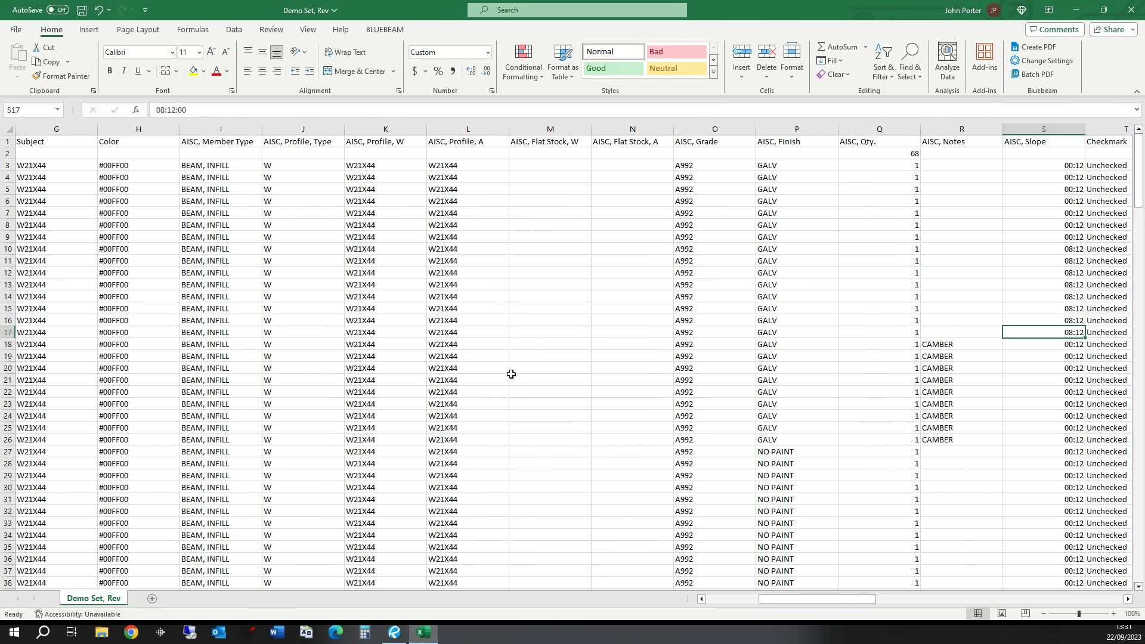
- Examine the remaining columns along row 17 from Checkmark through the AISC weights, lengths, comments and factored length to Height Unit
key(Right)
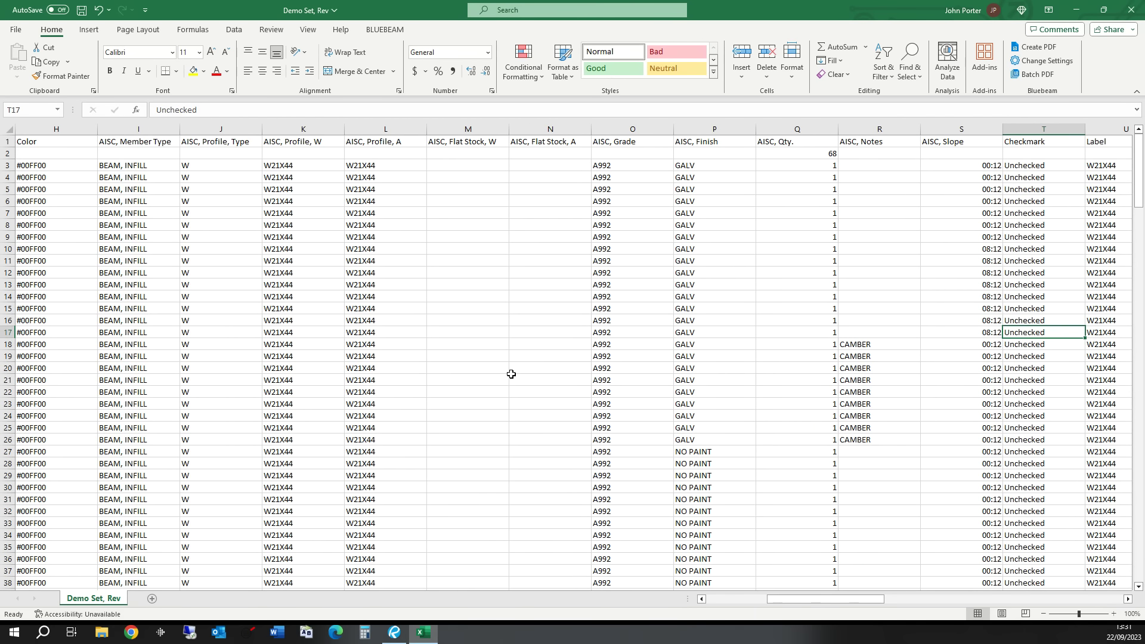
key(Right)
key(Right)
key(Right)
key(Right)
key(Right)
key(Right)
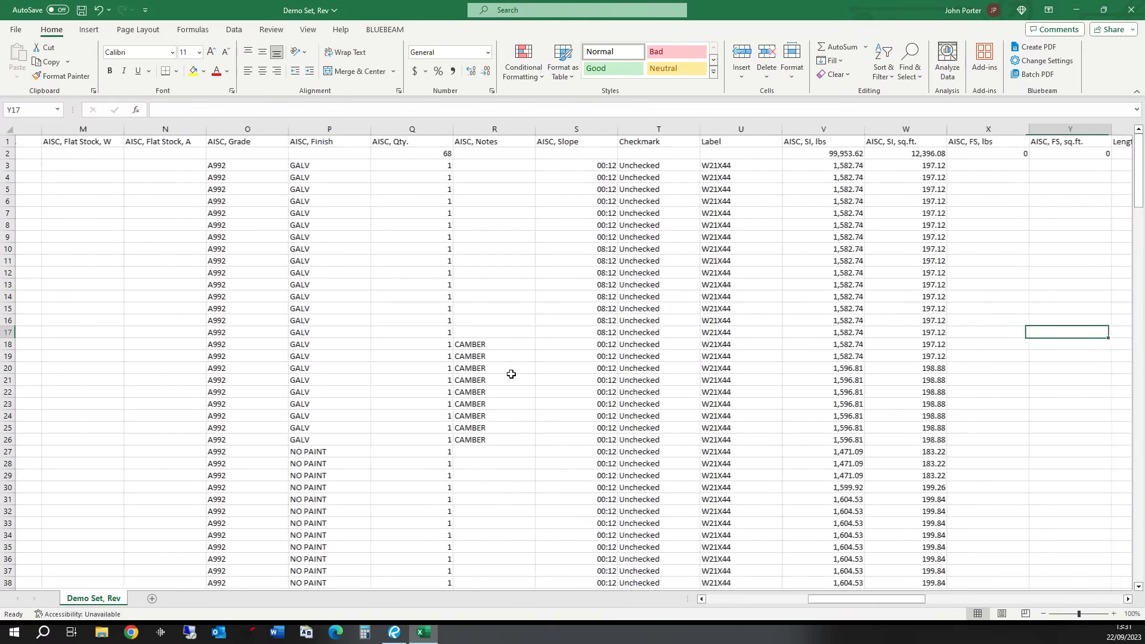
key(Right)
key(Right)
key(Right)
key(Right)
key(Right)
key(Right)
key(Right)
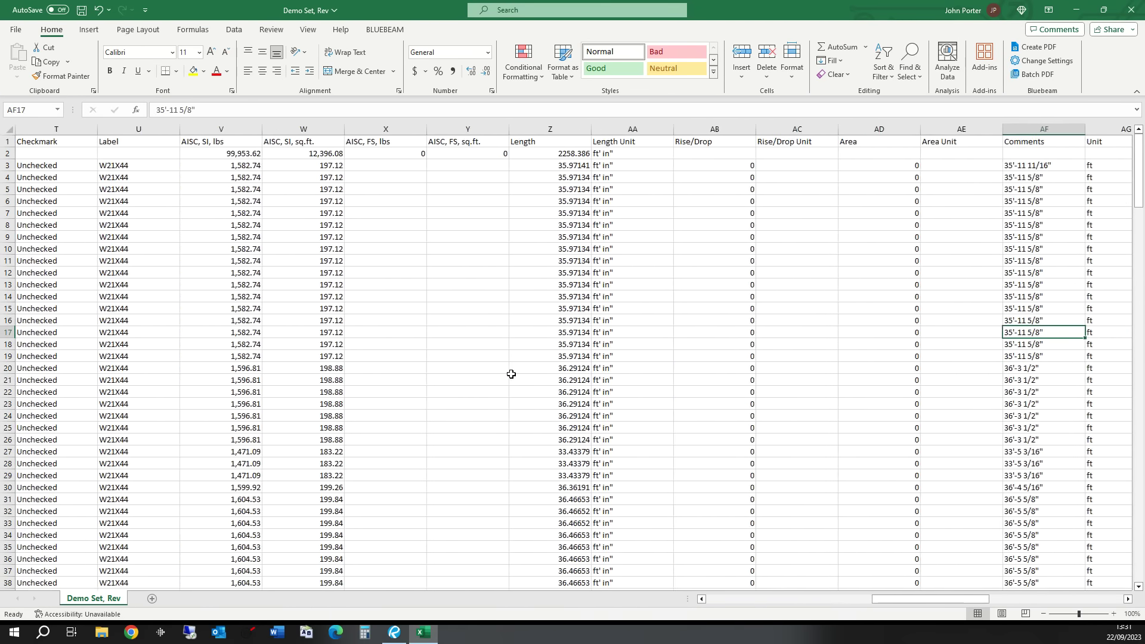
key(Right)
key(Right)
key(Right)
key(Right)
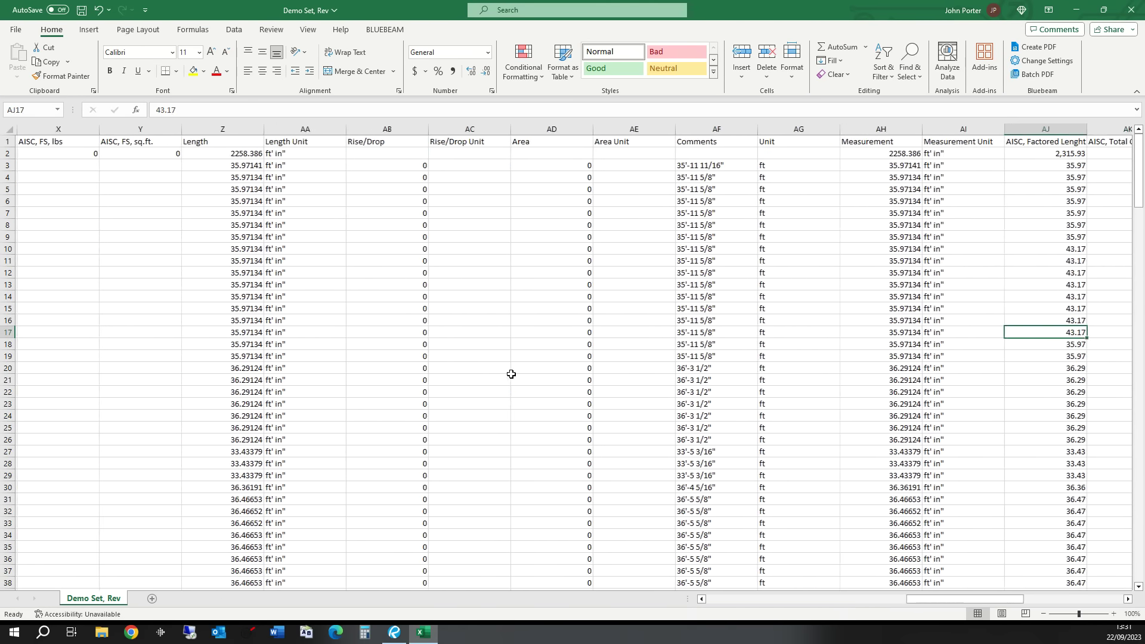
key(Right)
key(Right)
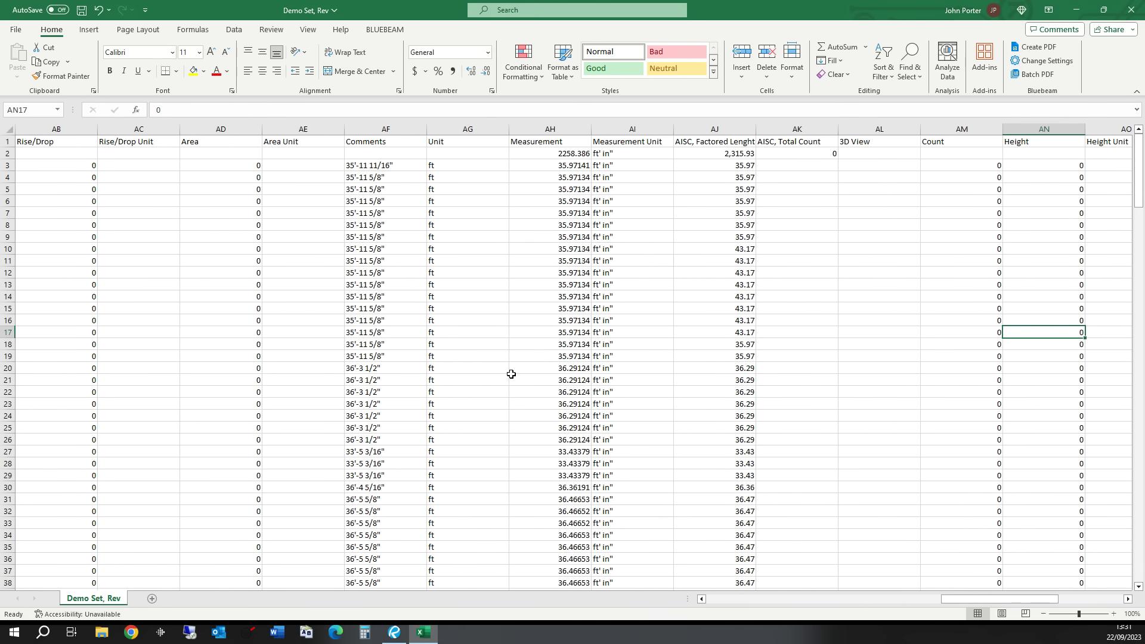
key(Right)
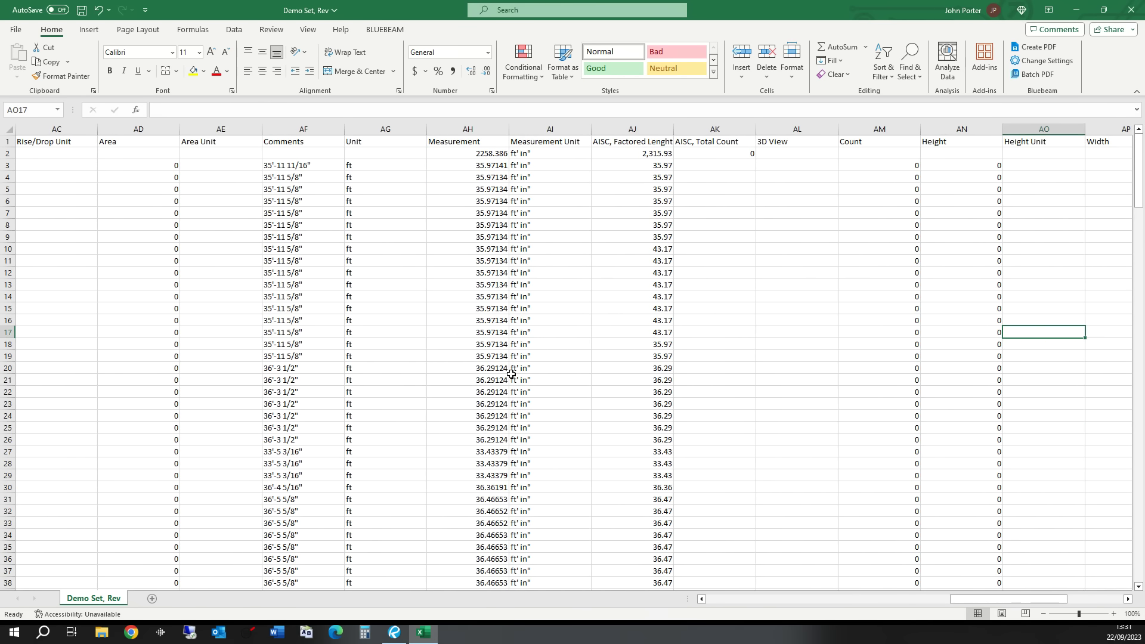
- Return to the ID column and review the lower rows down to the #0000FF group, including its quantity, weight and length totals
key(Left)
key(Left)
key(Left)
key(Left)
key(Left)
key(Left)
key(Left)
key(Left)
key(Left)
key(Left)
key(Left)
key(Left)
key(Left)
key(Left)
key(Left)
key(Left)
key(Left)
key(Left)
key(Left)
key(Left)
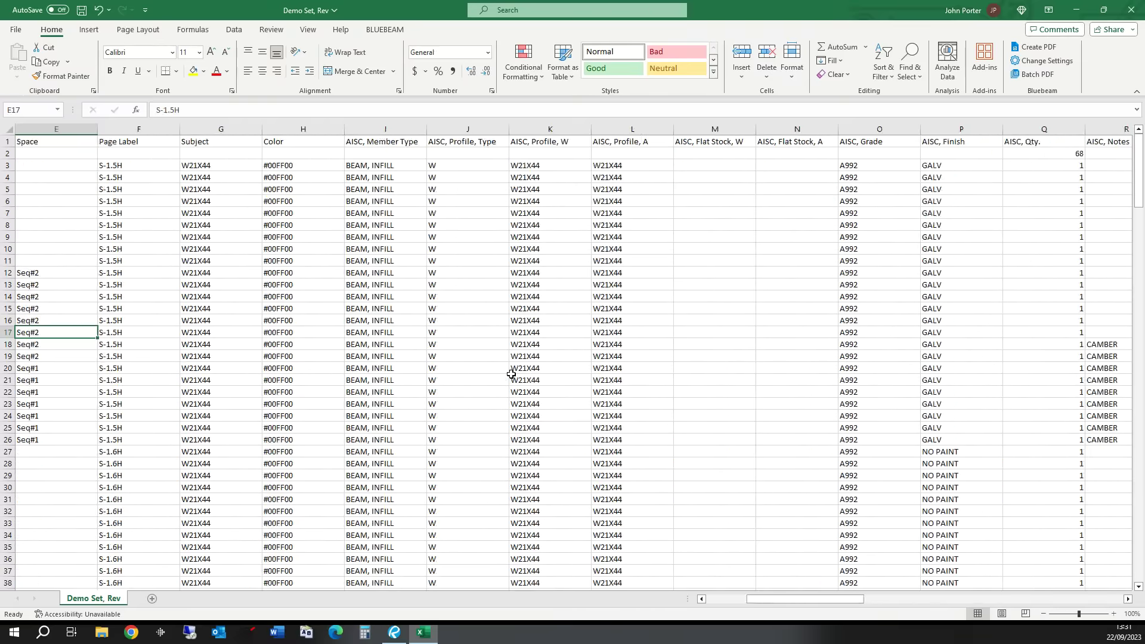
key(Left)
key(Left)
key(Left)
key(Left)
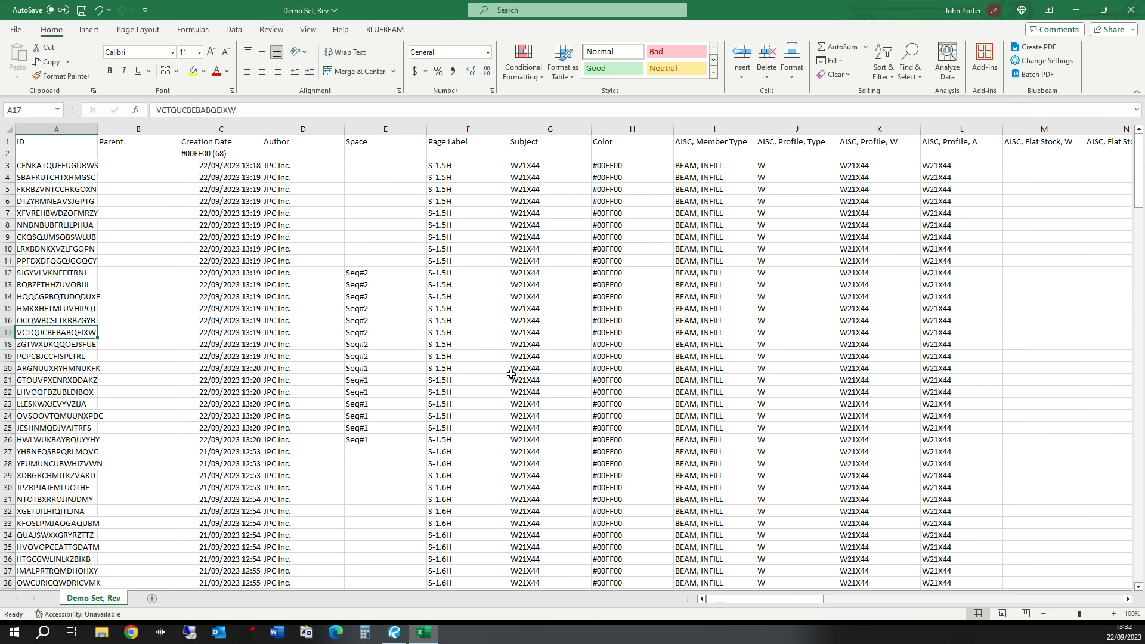
scroll(696, 368, down, 5)
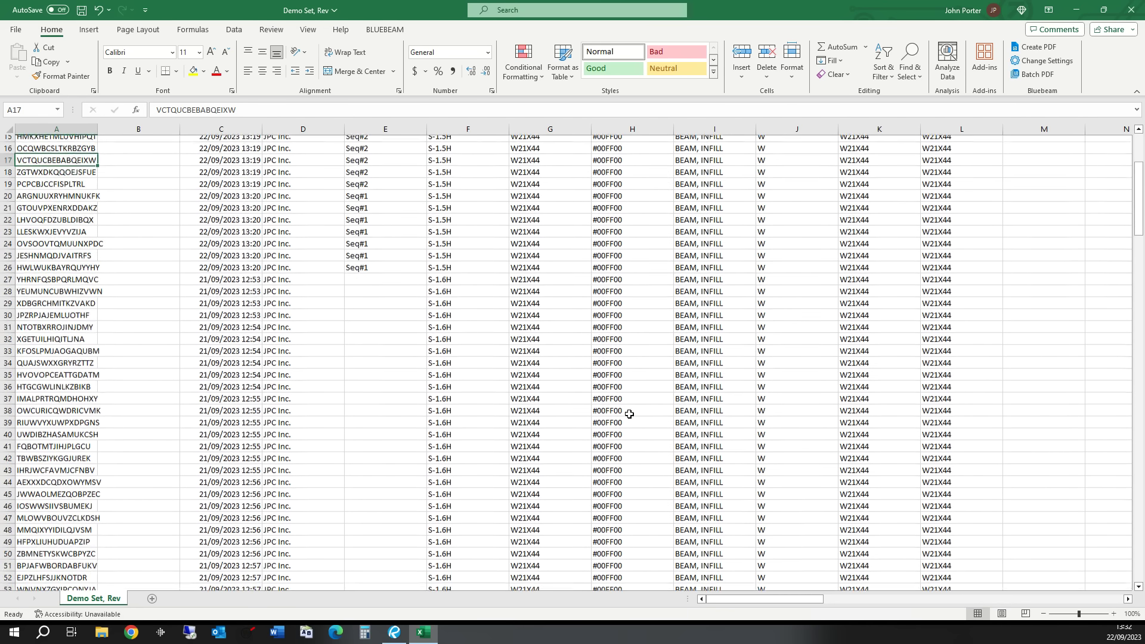
scroll(630, 413, down, 9)
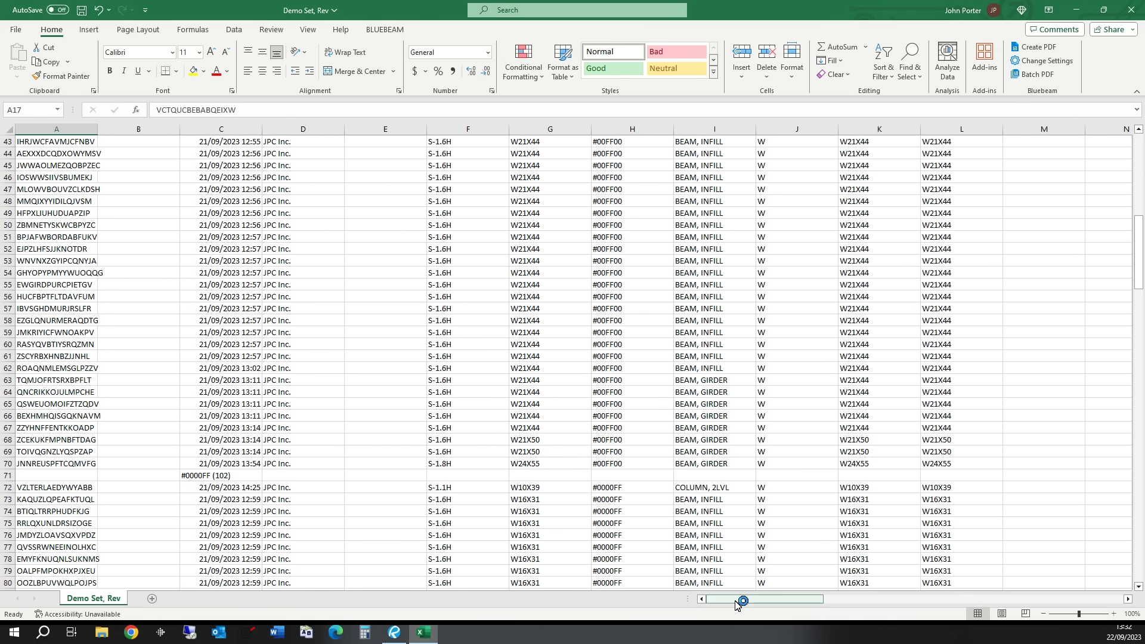
drag(737, 604, 864, 601)
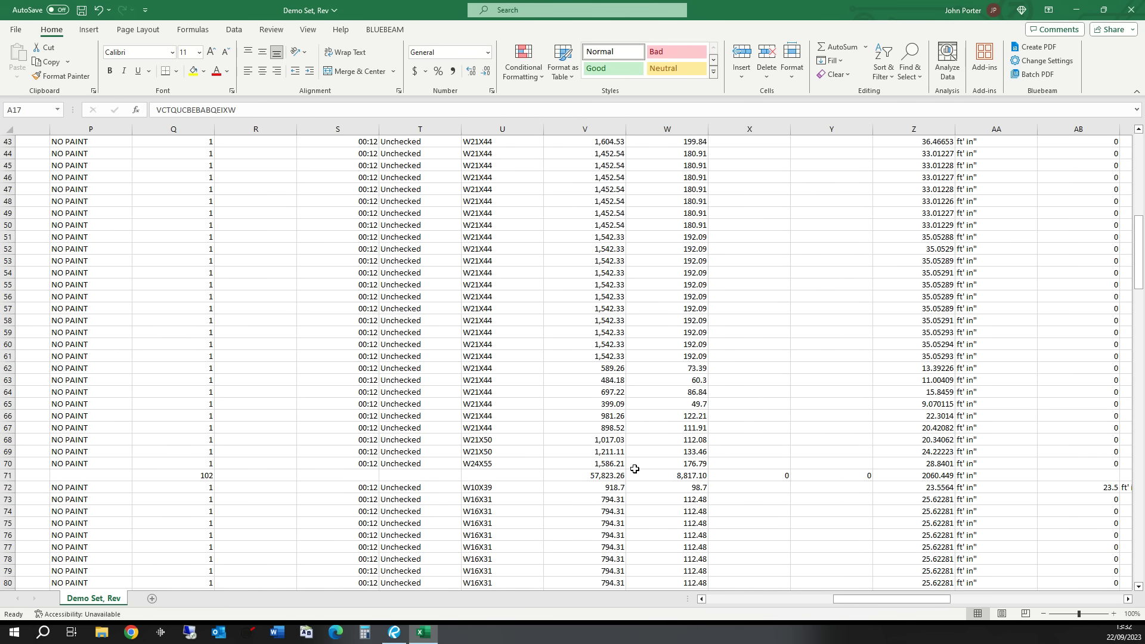
drag(848, 603, 265, 600)
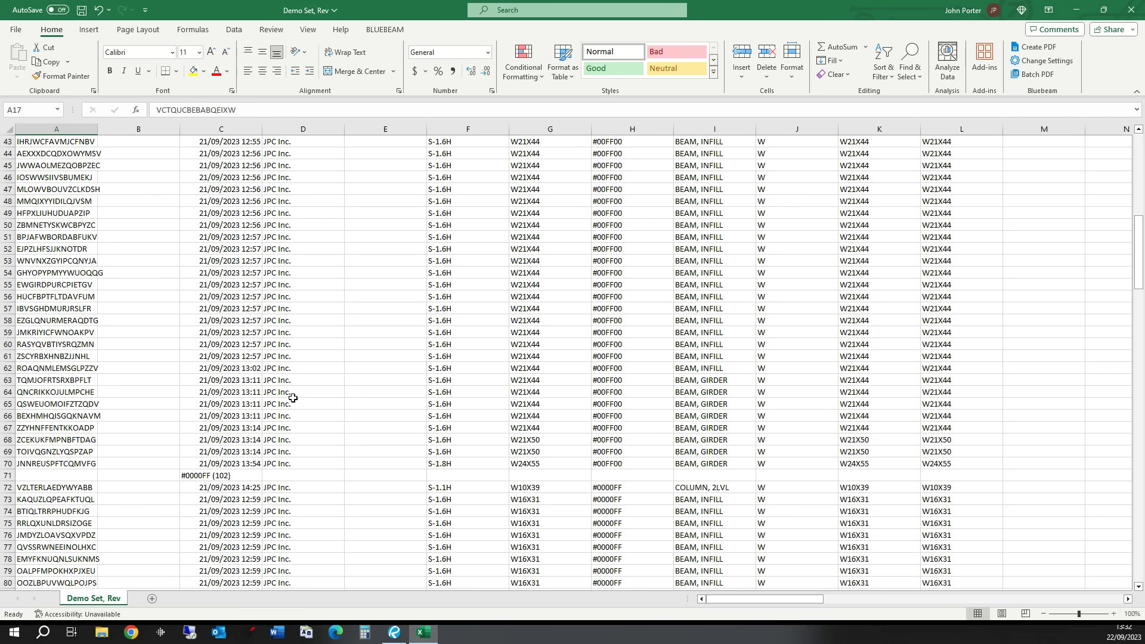
click(1132, 10)
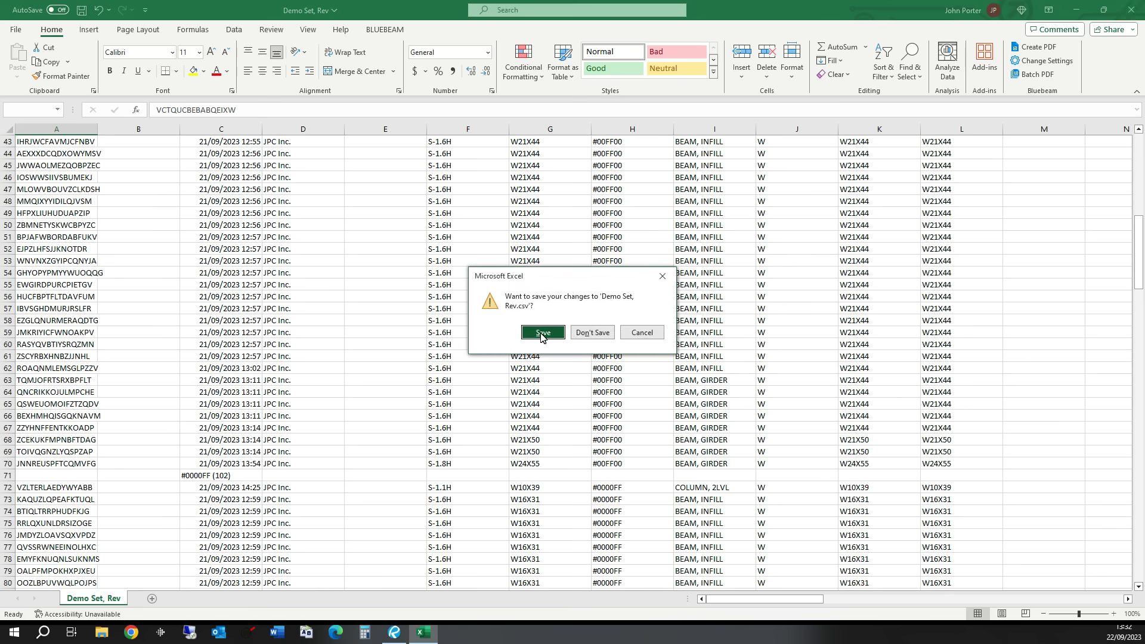
click(542, 332)
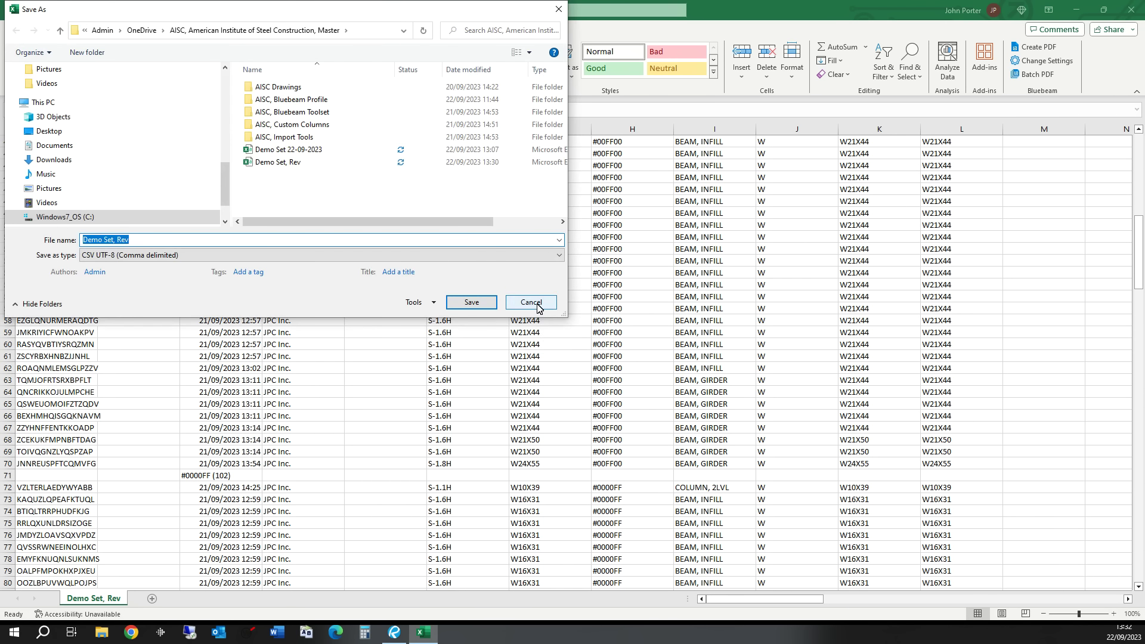
click(531, 302)
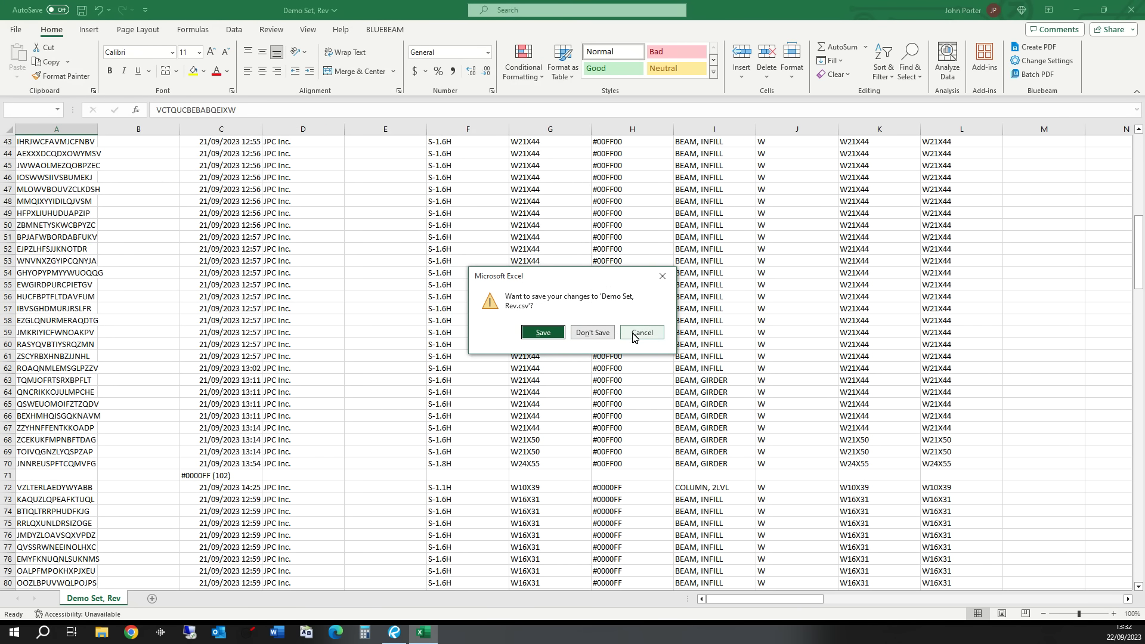
click(635, 338)
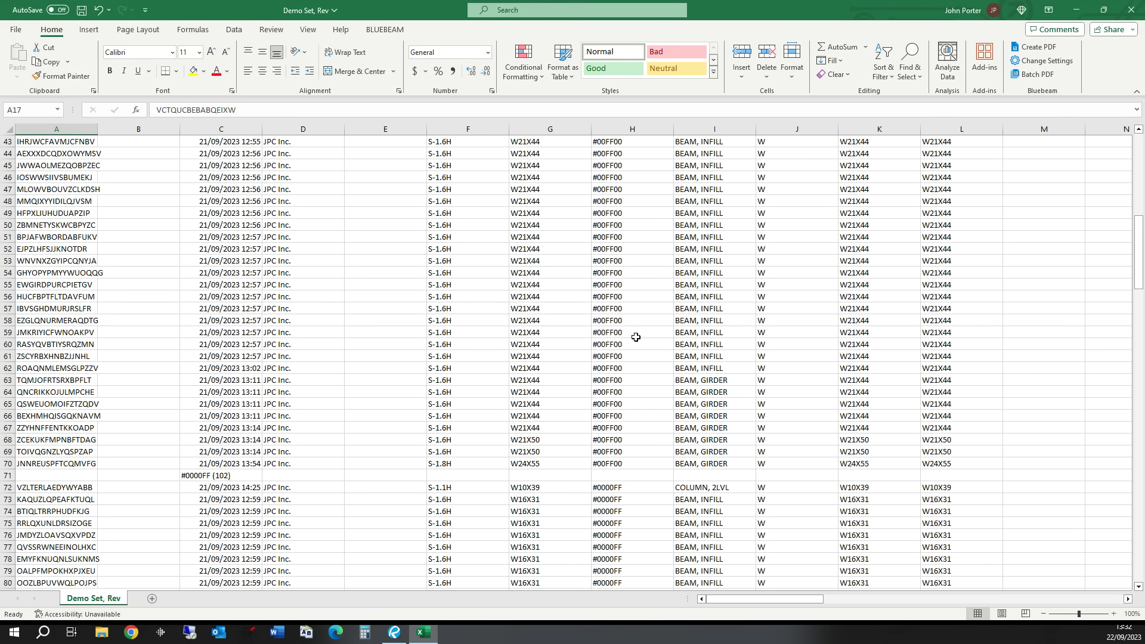
- Close the Demo Set, Rev spreadsheet without saving the changes and return to the drawing set in Revu
click(1136, 10)
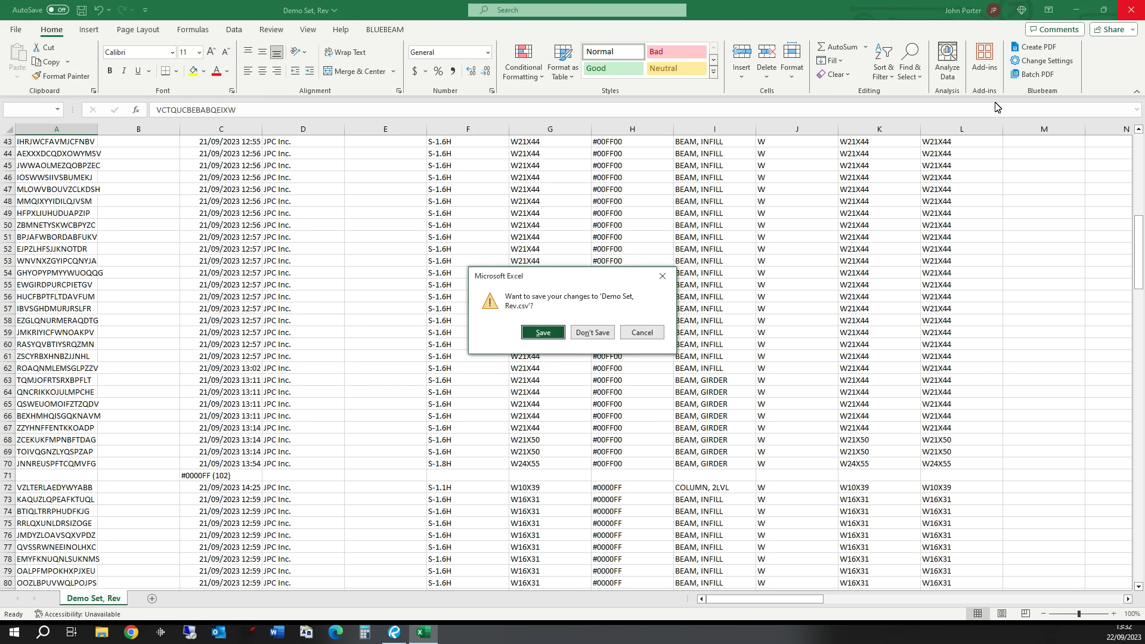
click(590, 332)
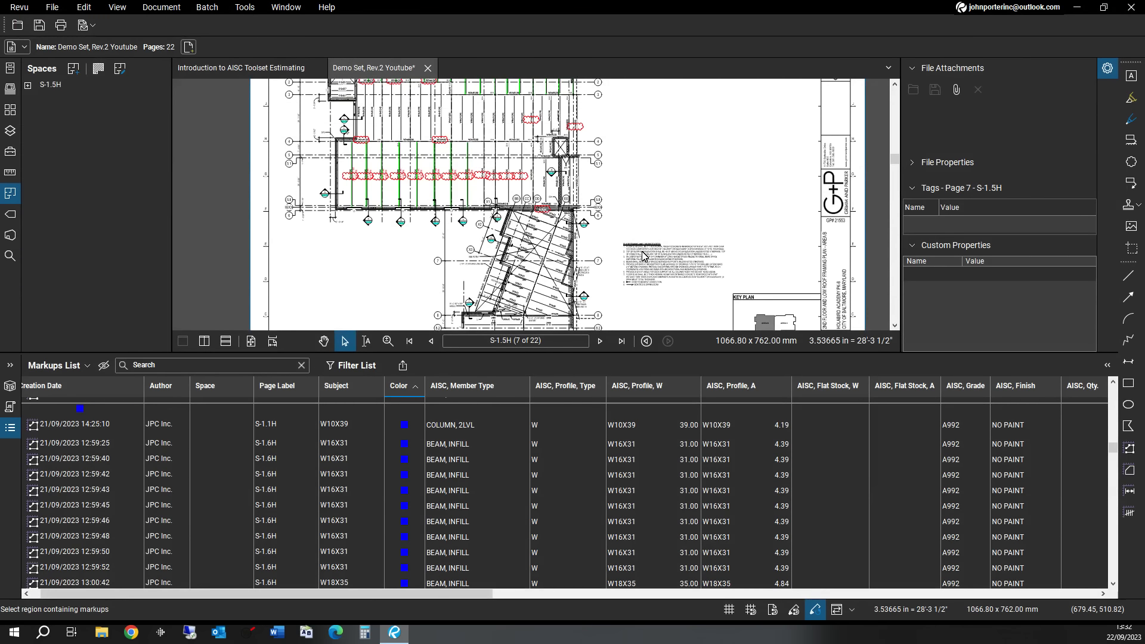